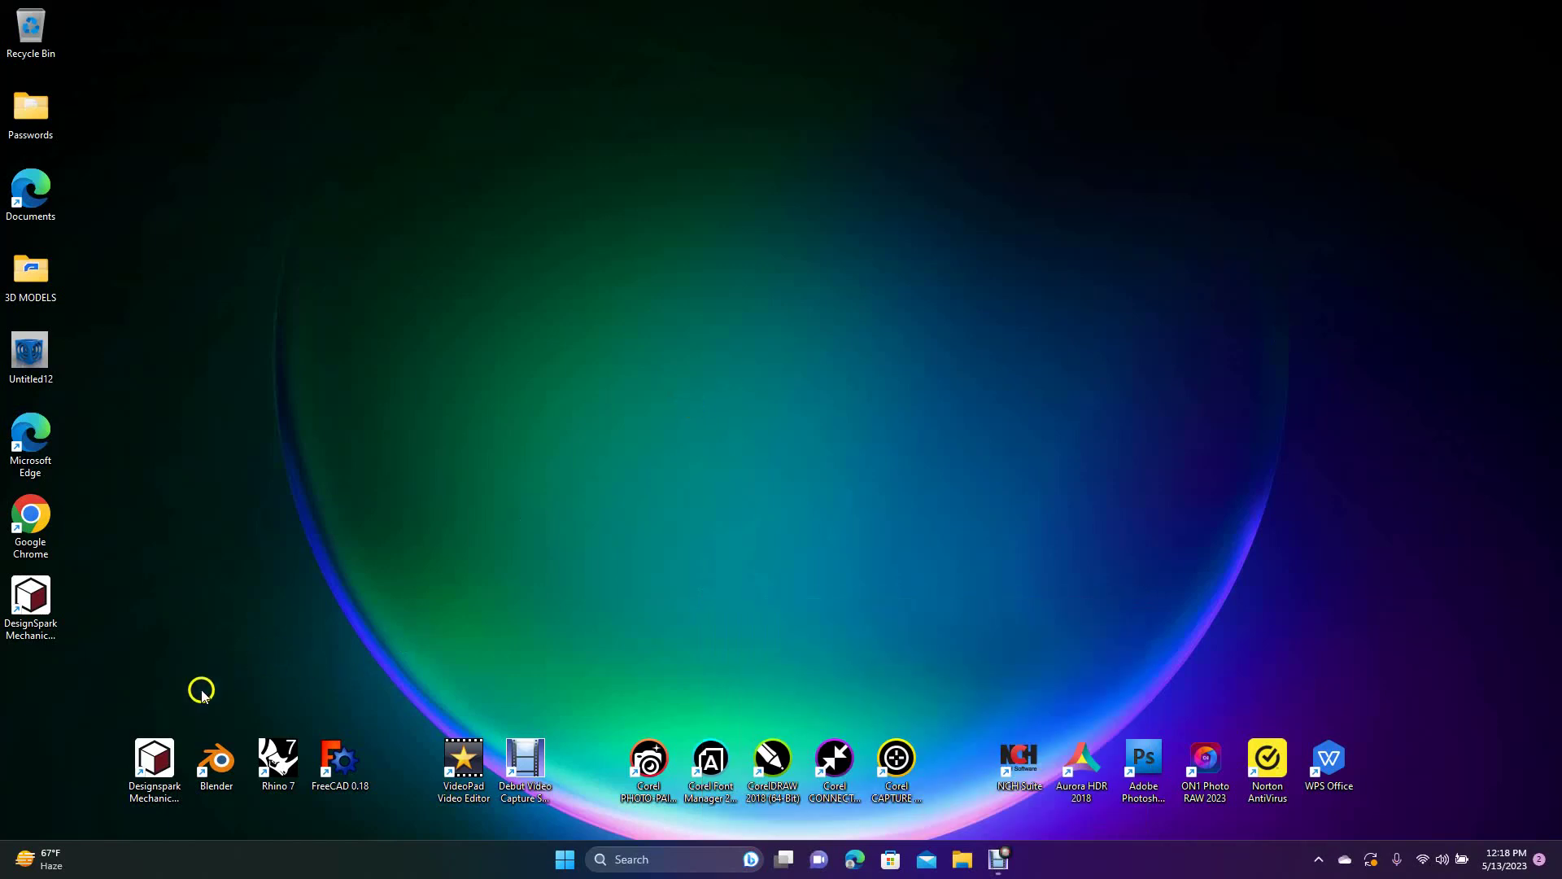
- Launch DesignSpark Mechanical and create a new empty design document
double_click(148, 767)
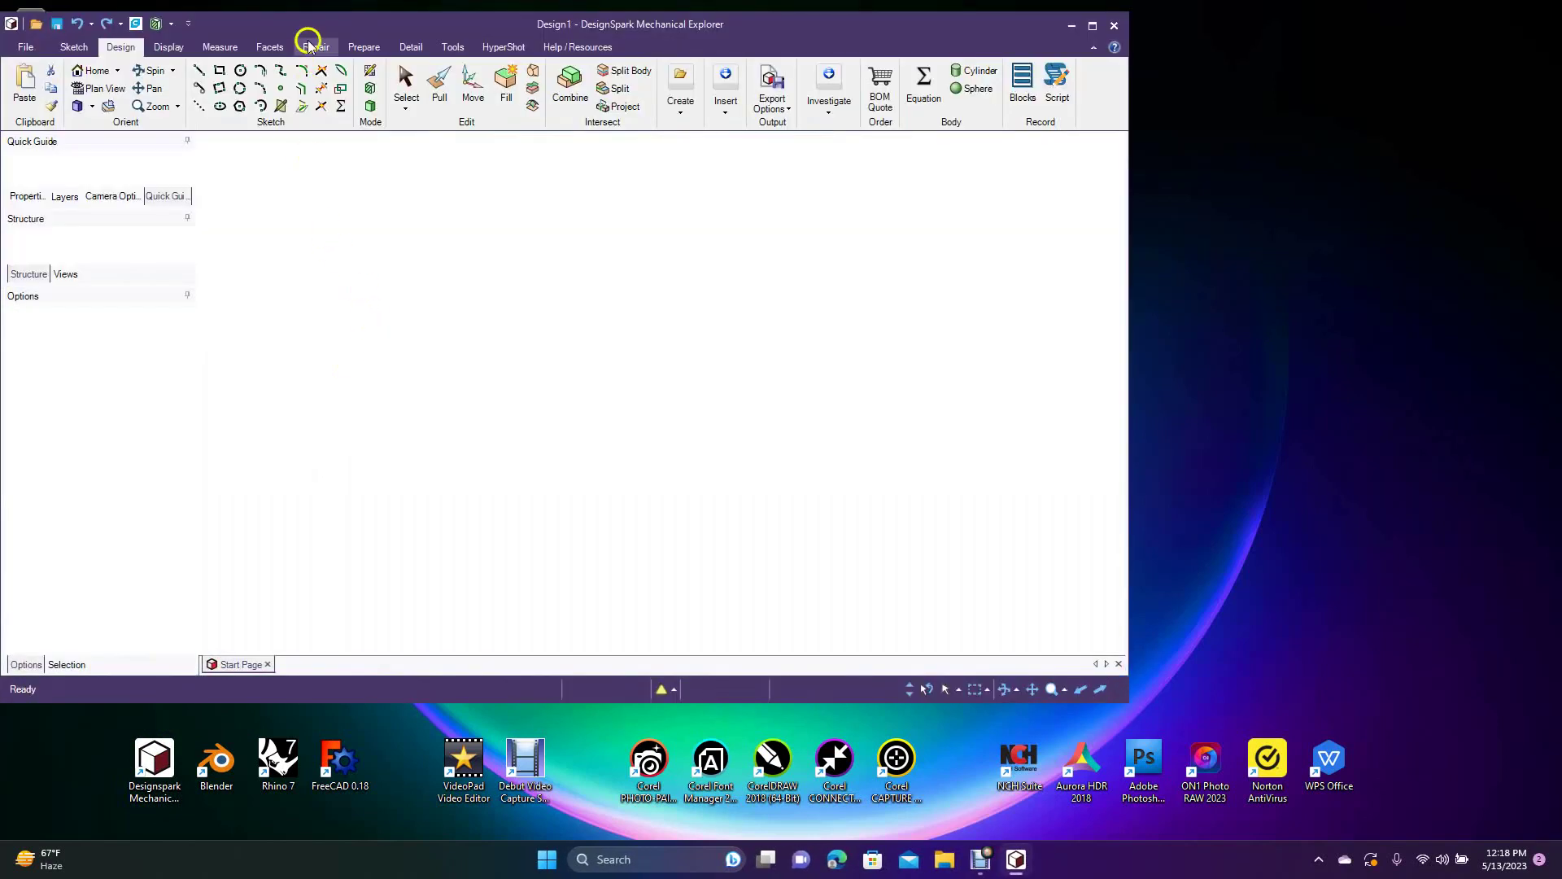
left_click_drag(313, 31, 528, 88)
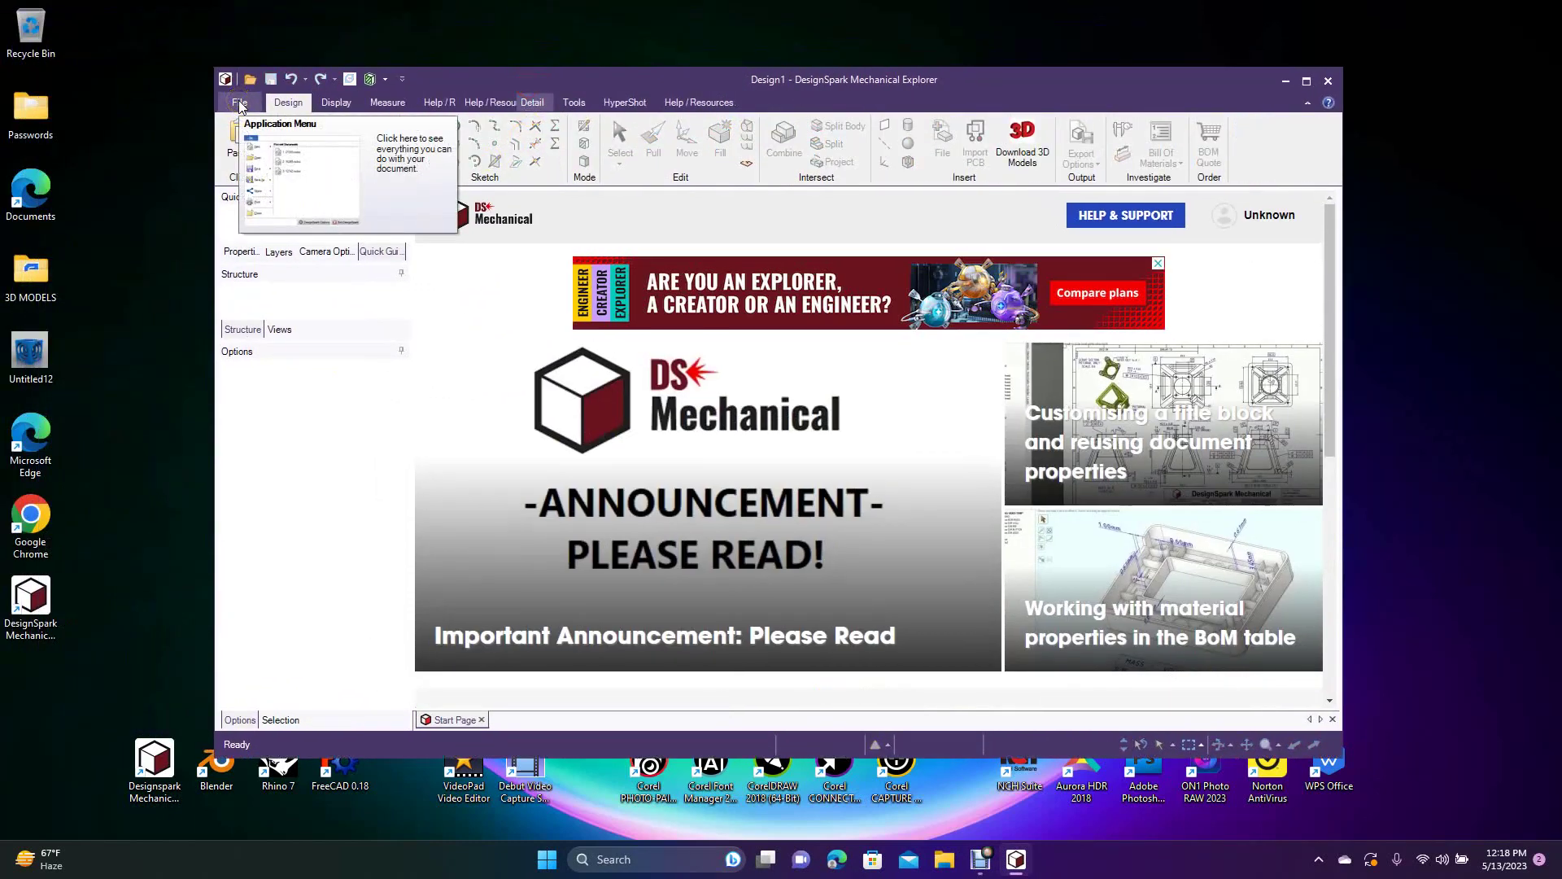
left_click(239, 100)
left_click(239, 101)
left_click(257, 133)
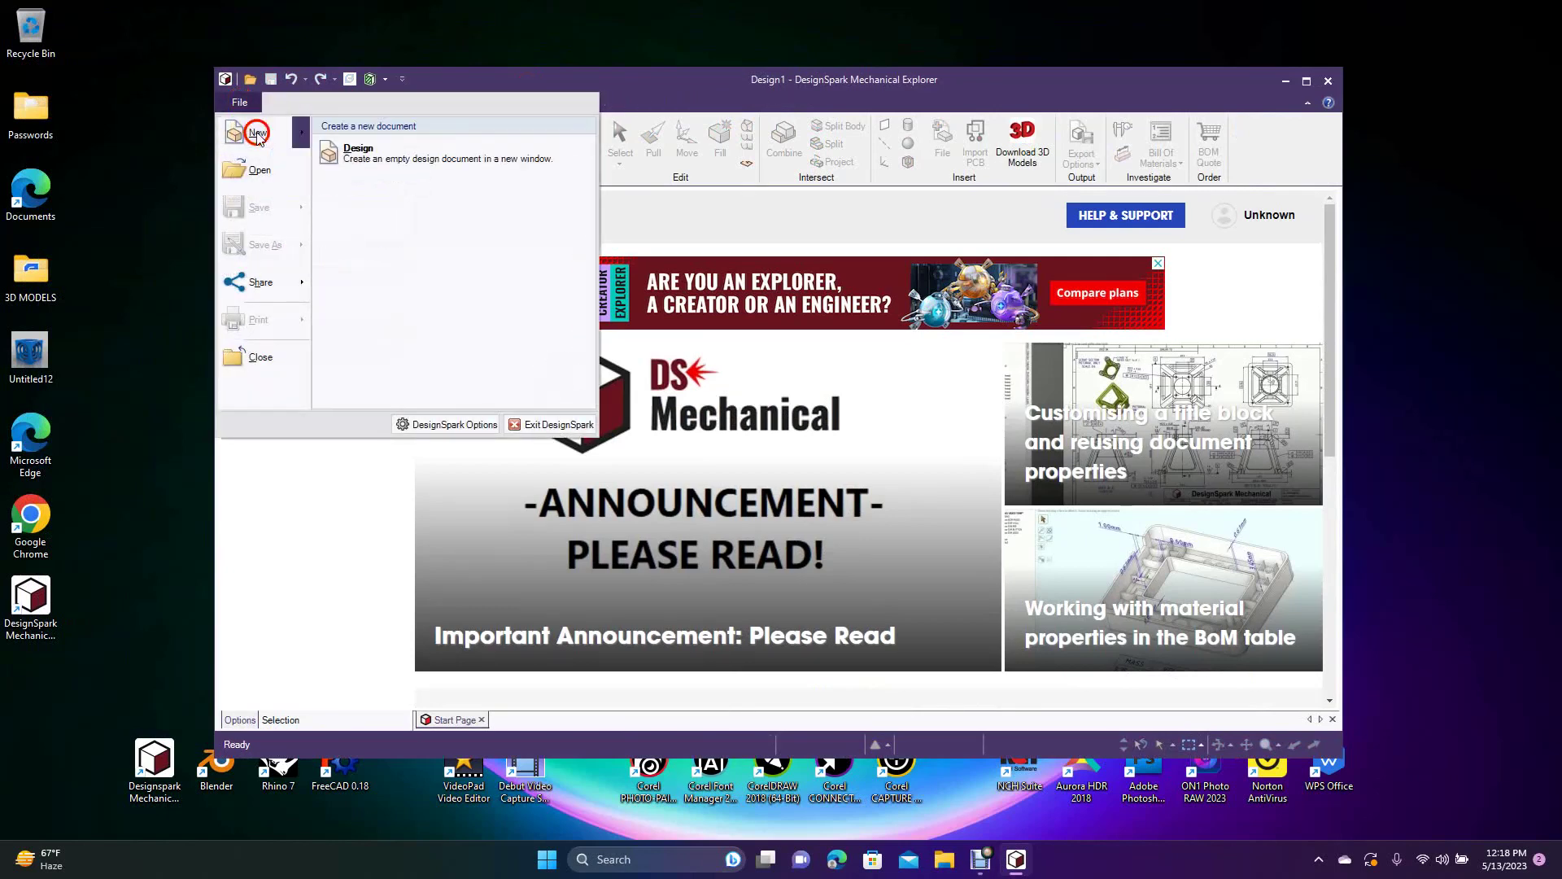
left_click(363, 154)
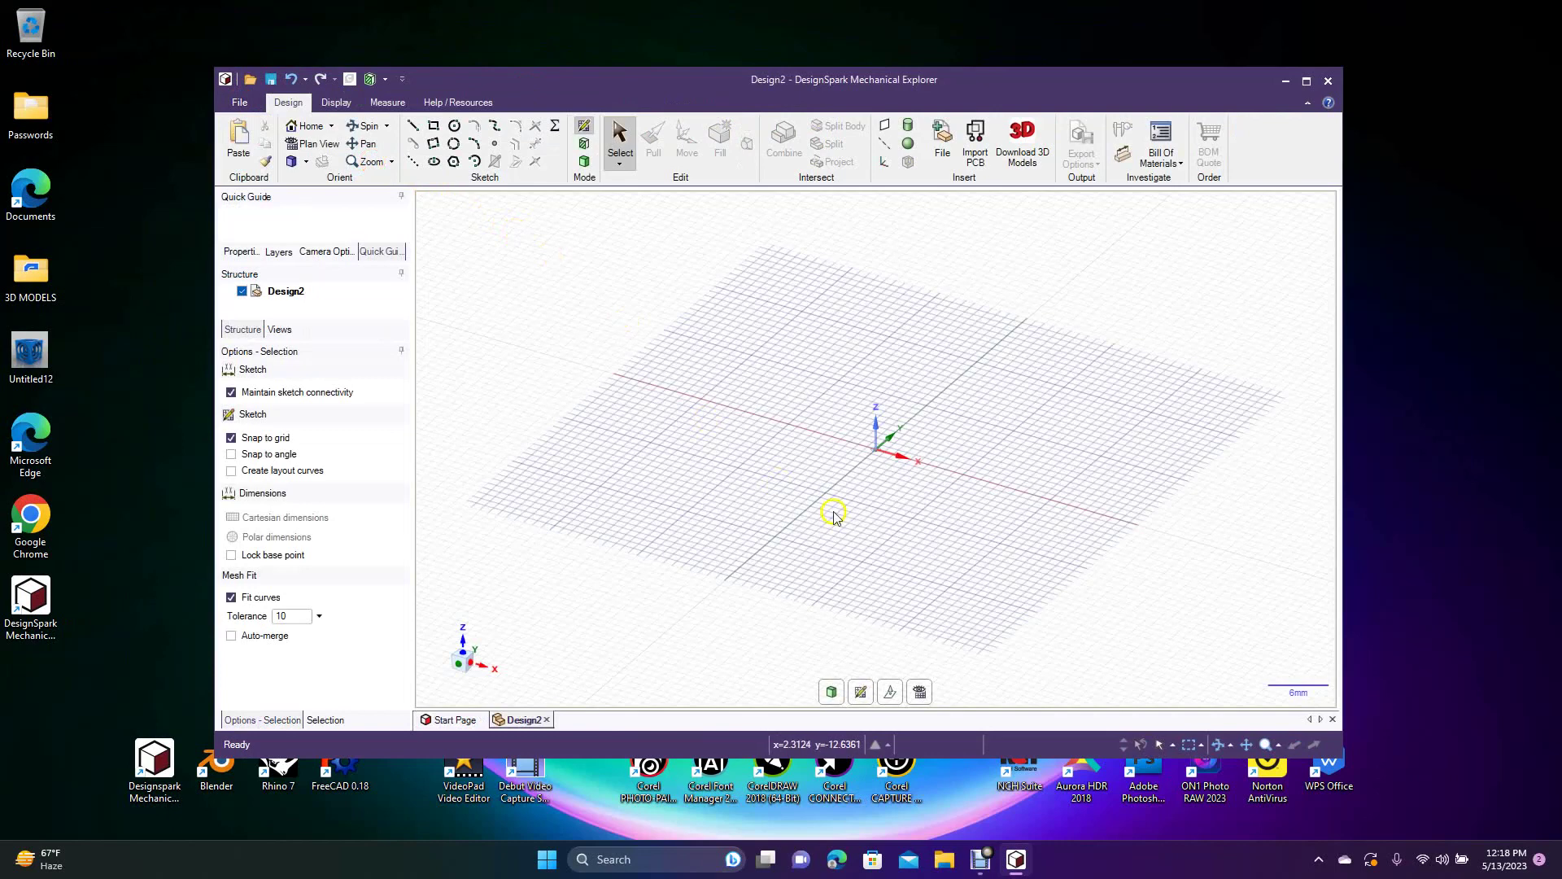
- Sketch a 50 mm by 50 mm rectangle in plan view, defined from its center at the origin
left_click(920, 692)
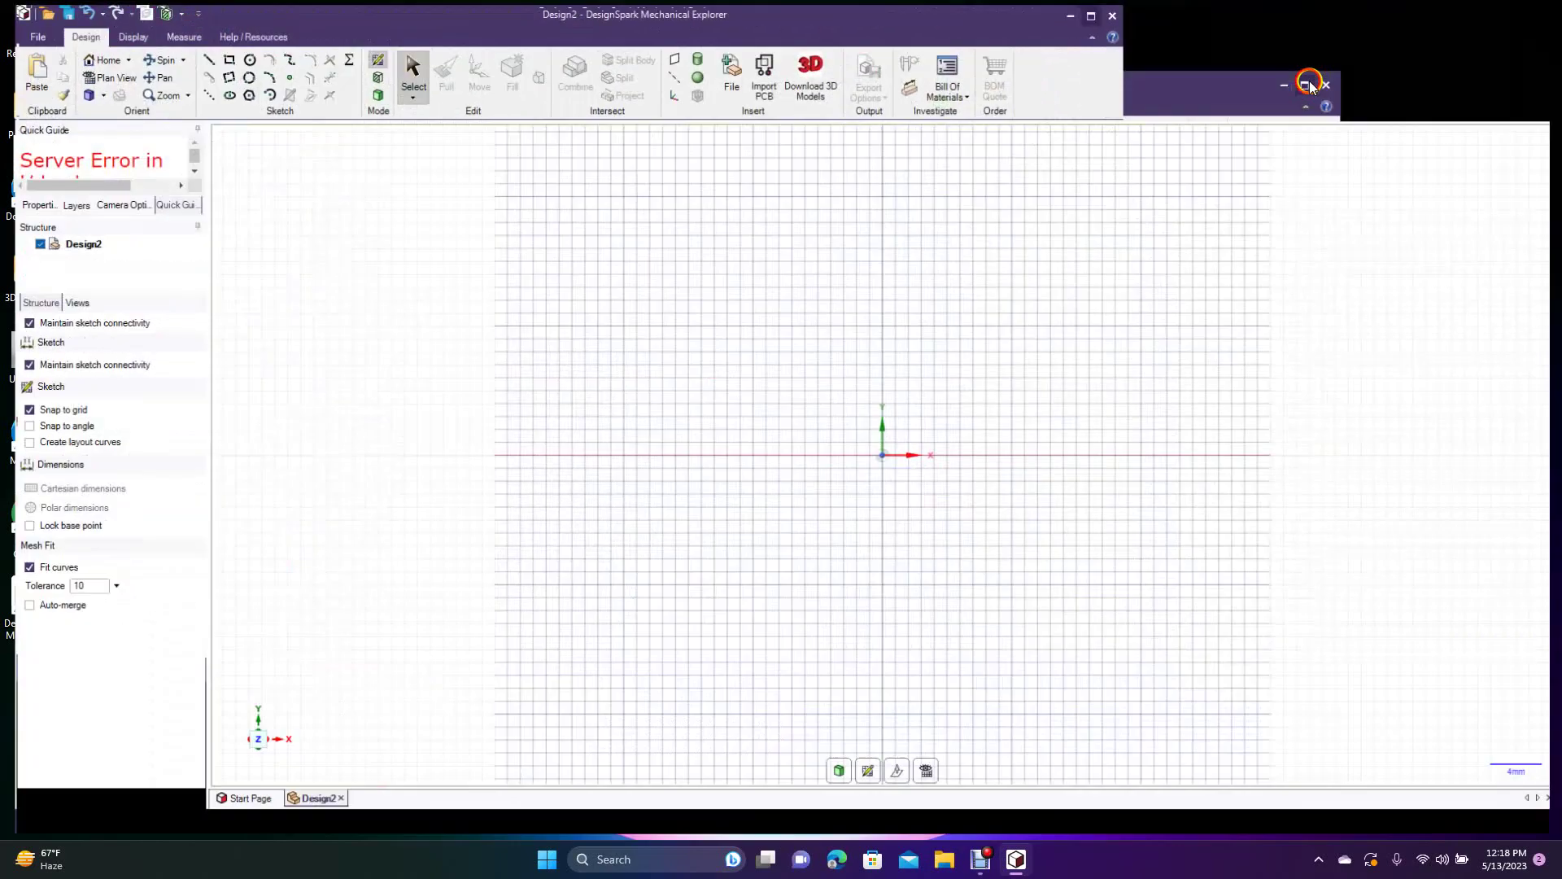
left_click(1308, 82)
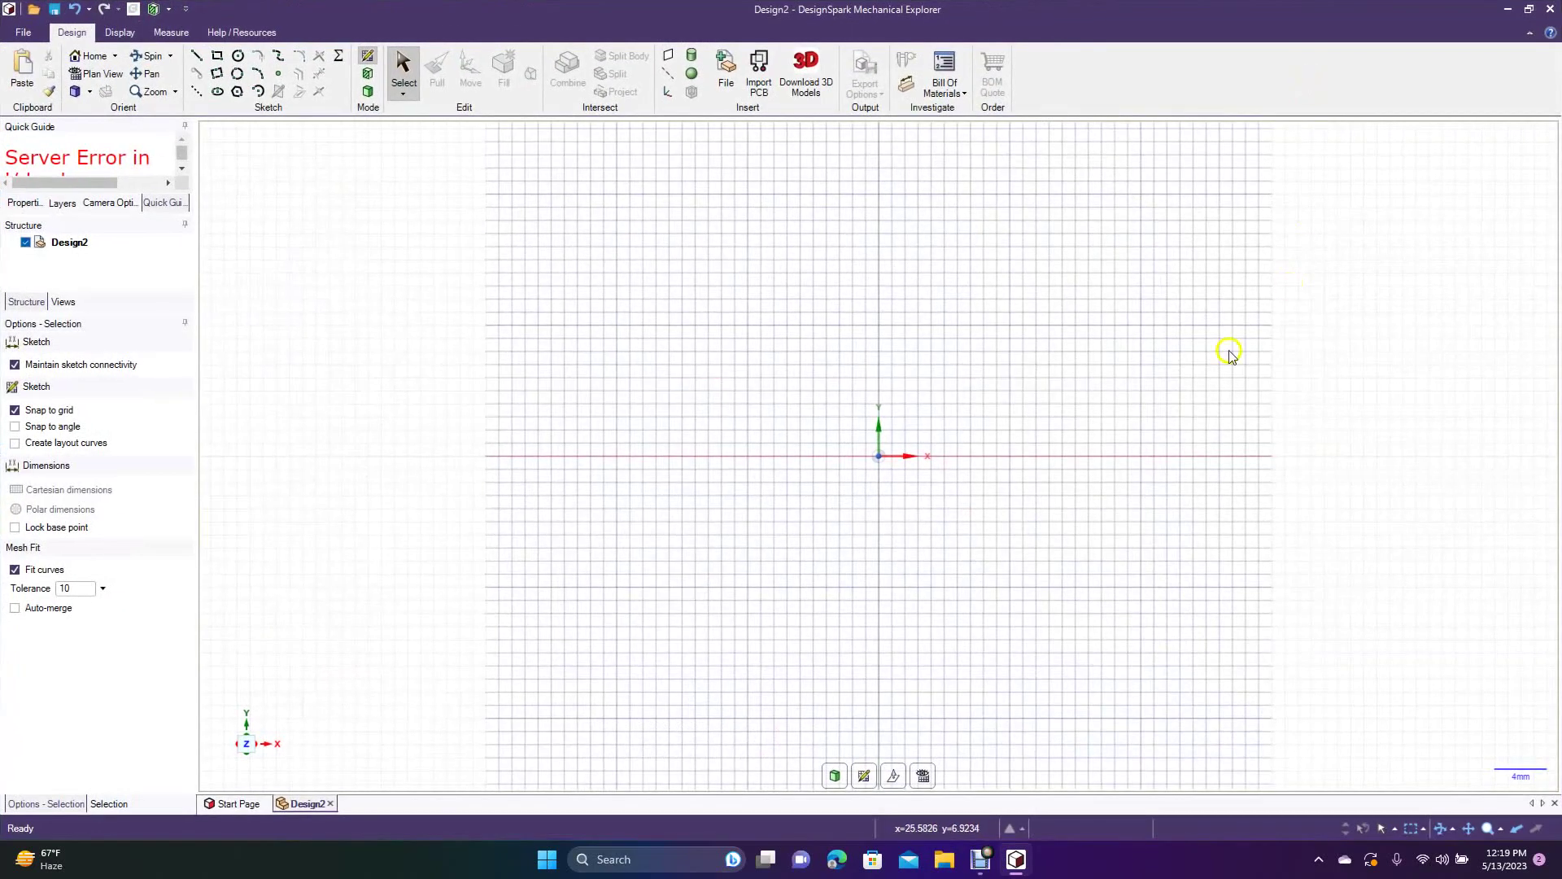
left_click(218, 57)
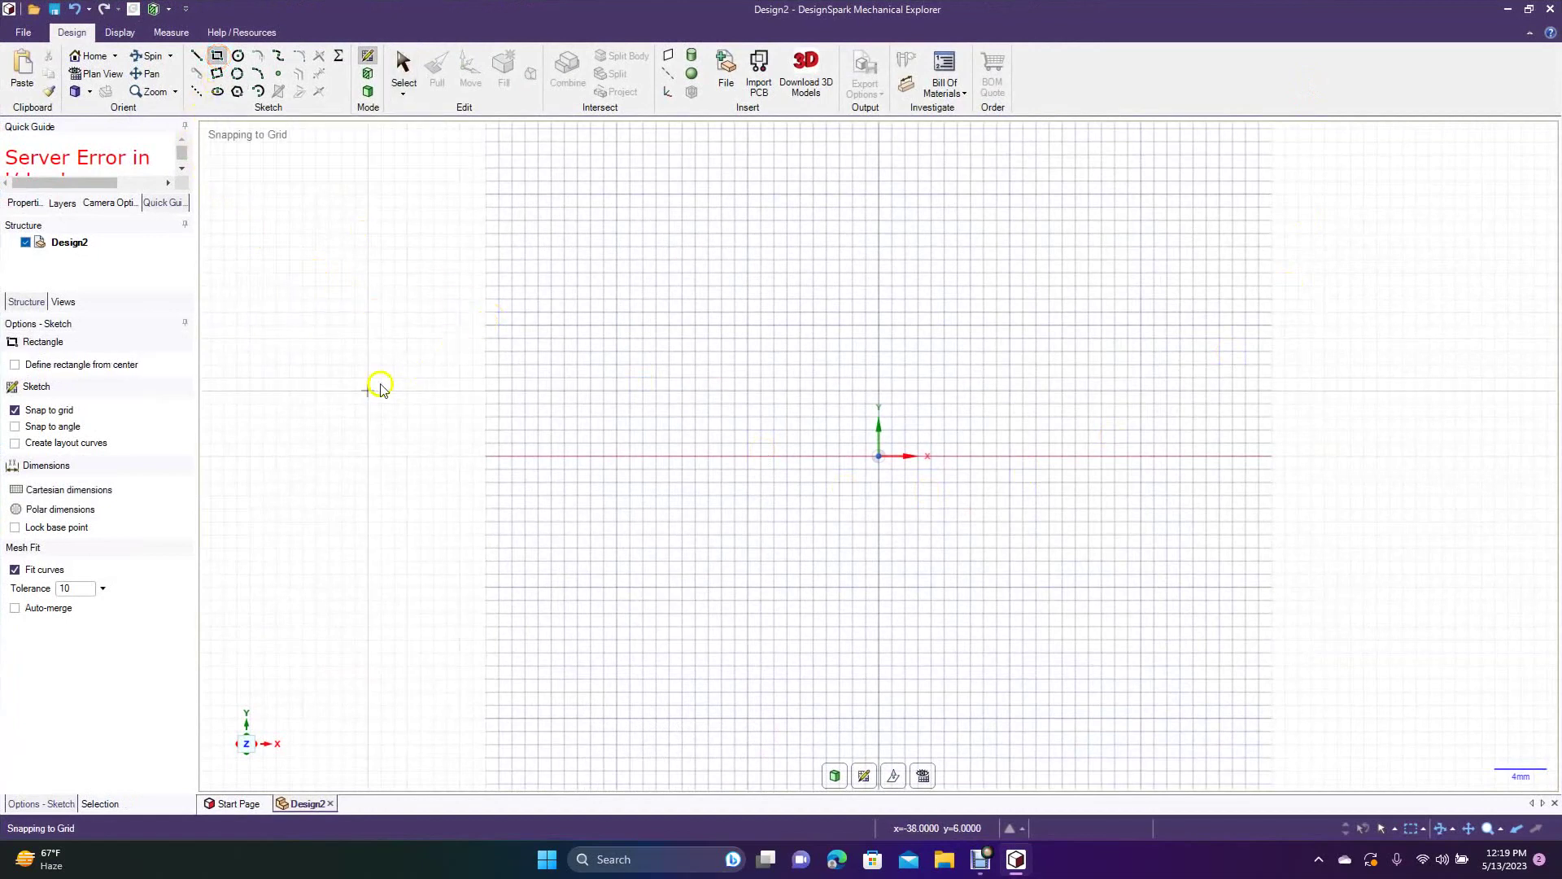
left_click(49, 366)
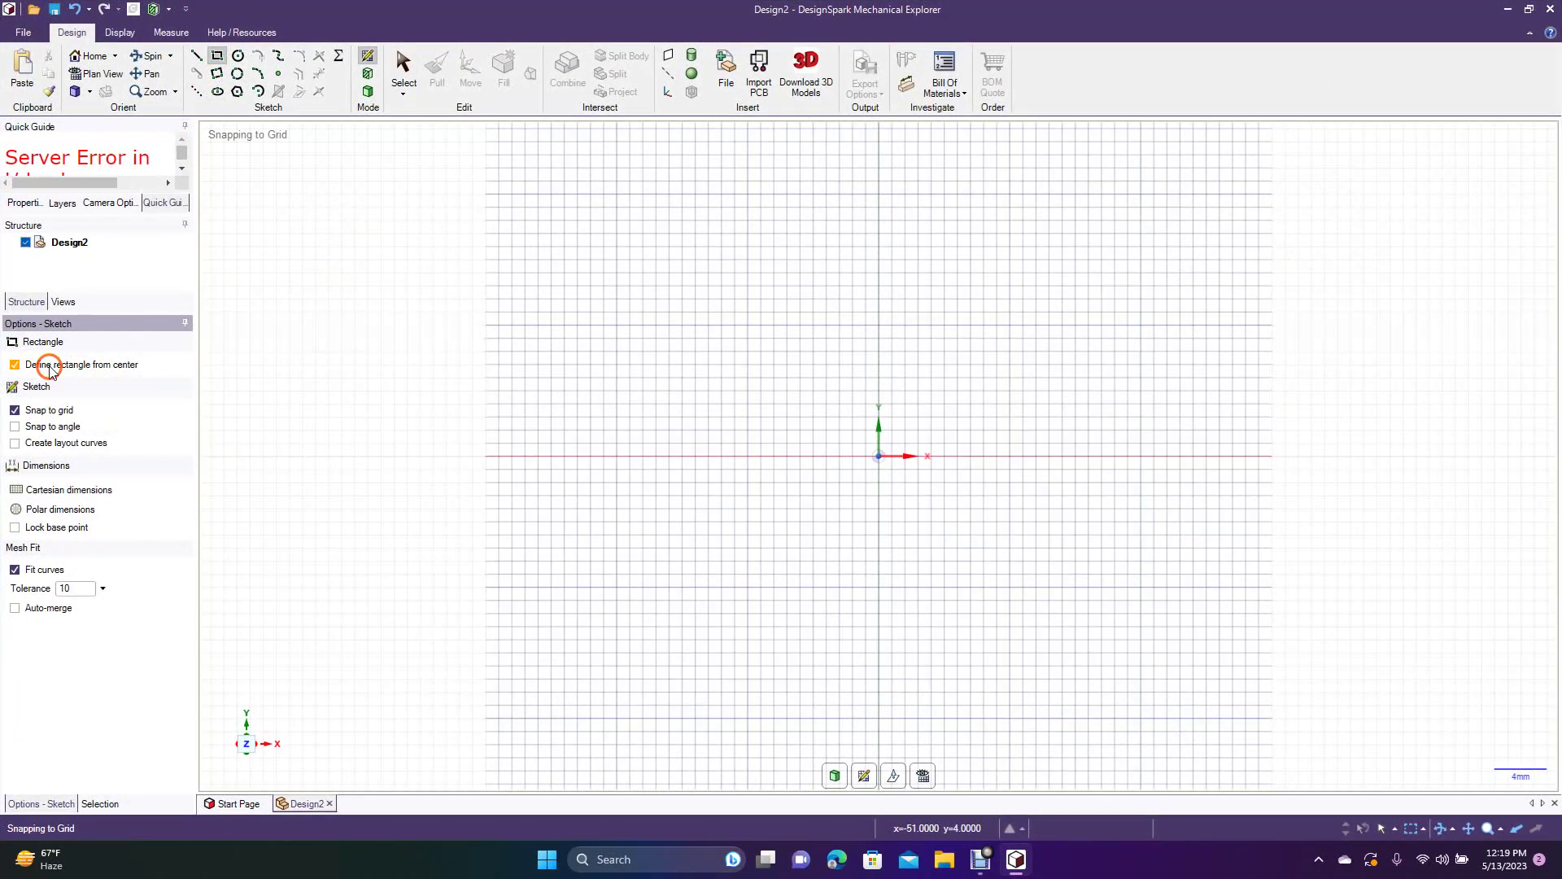
left_click(880, 455)
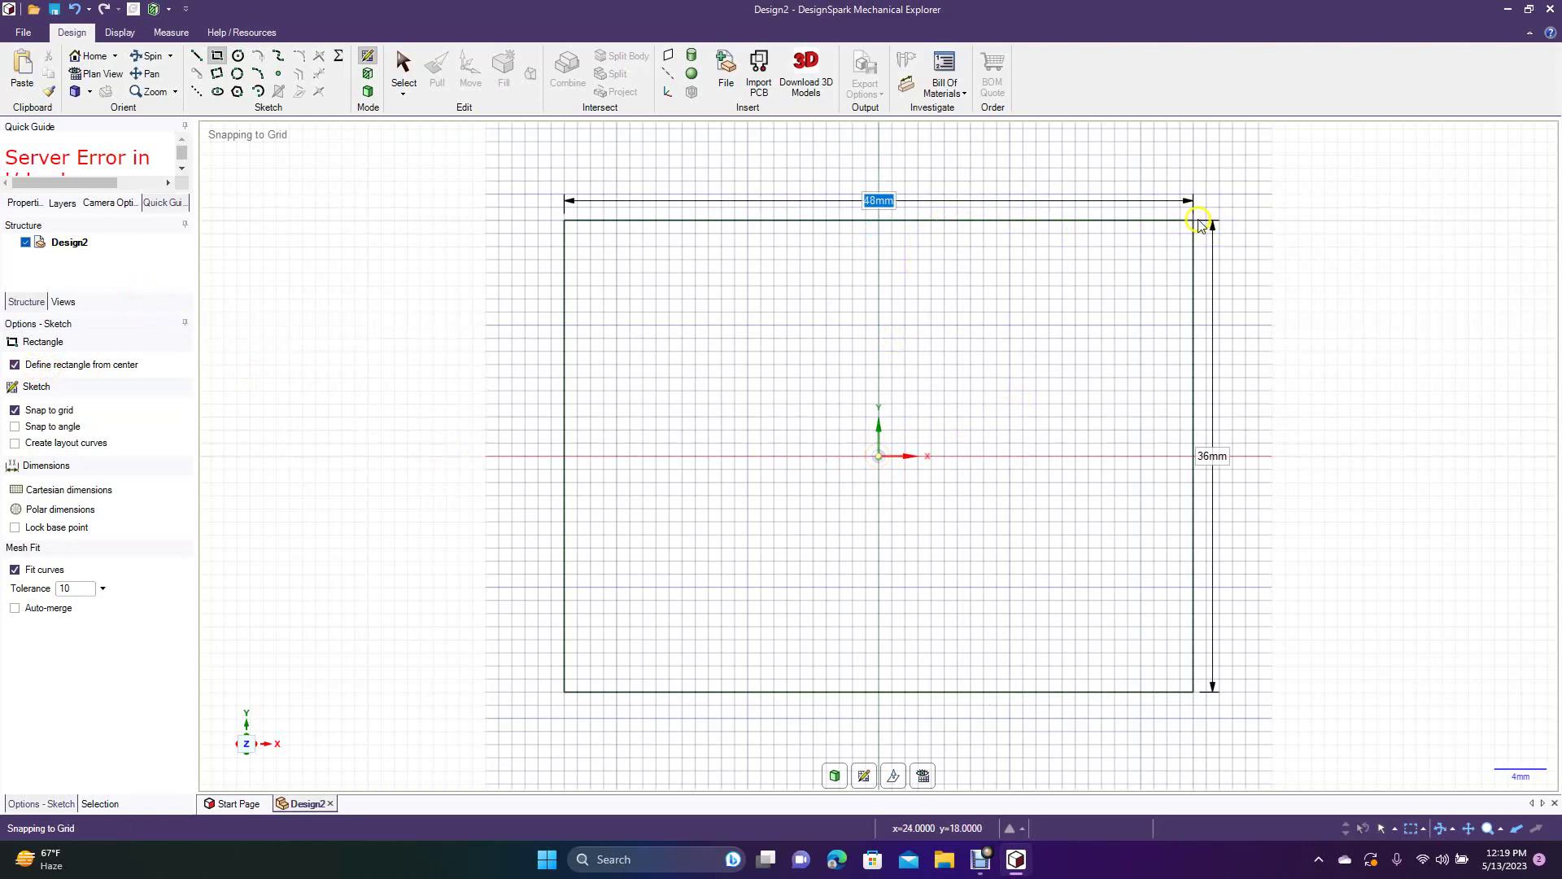
type("50")
key("Tab")
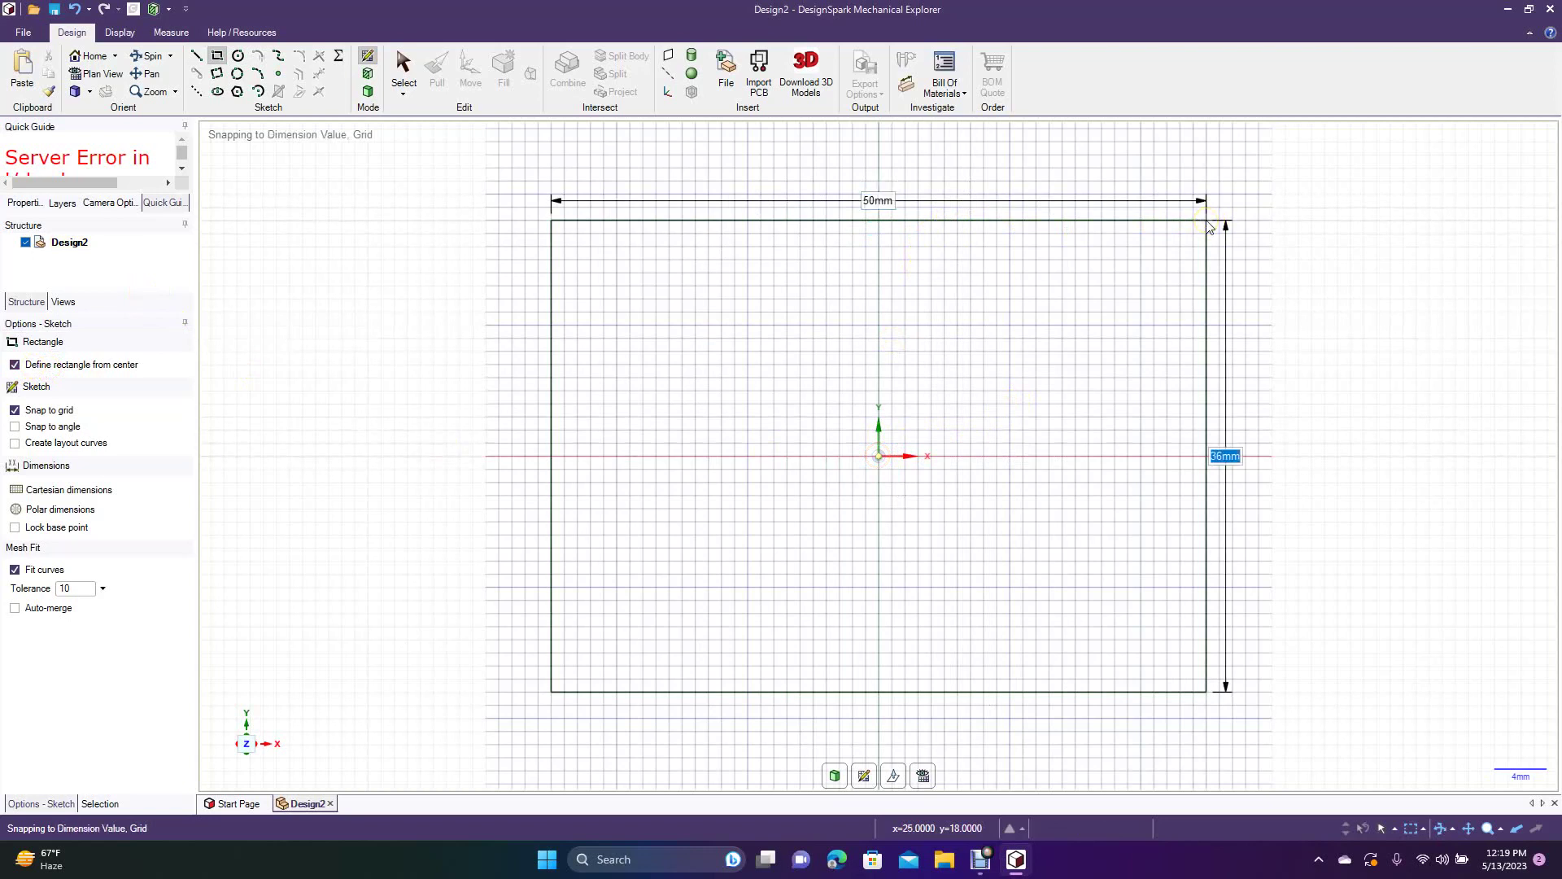
type("50")
left_click(1206, 130)
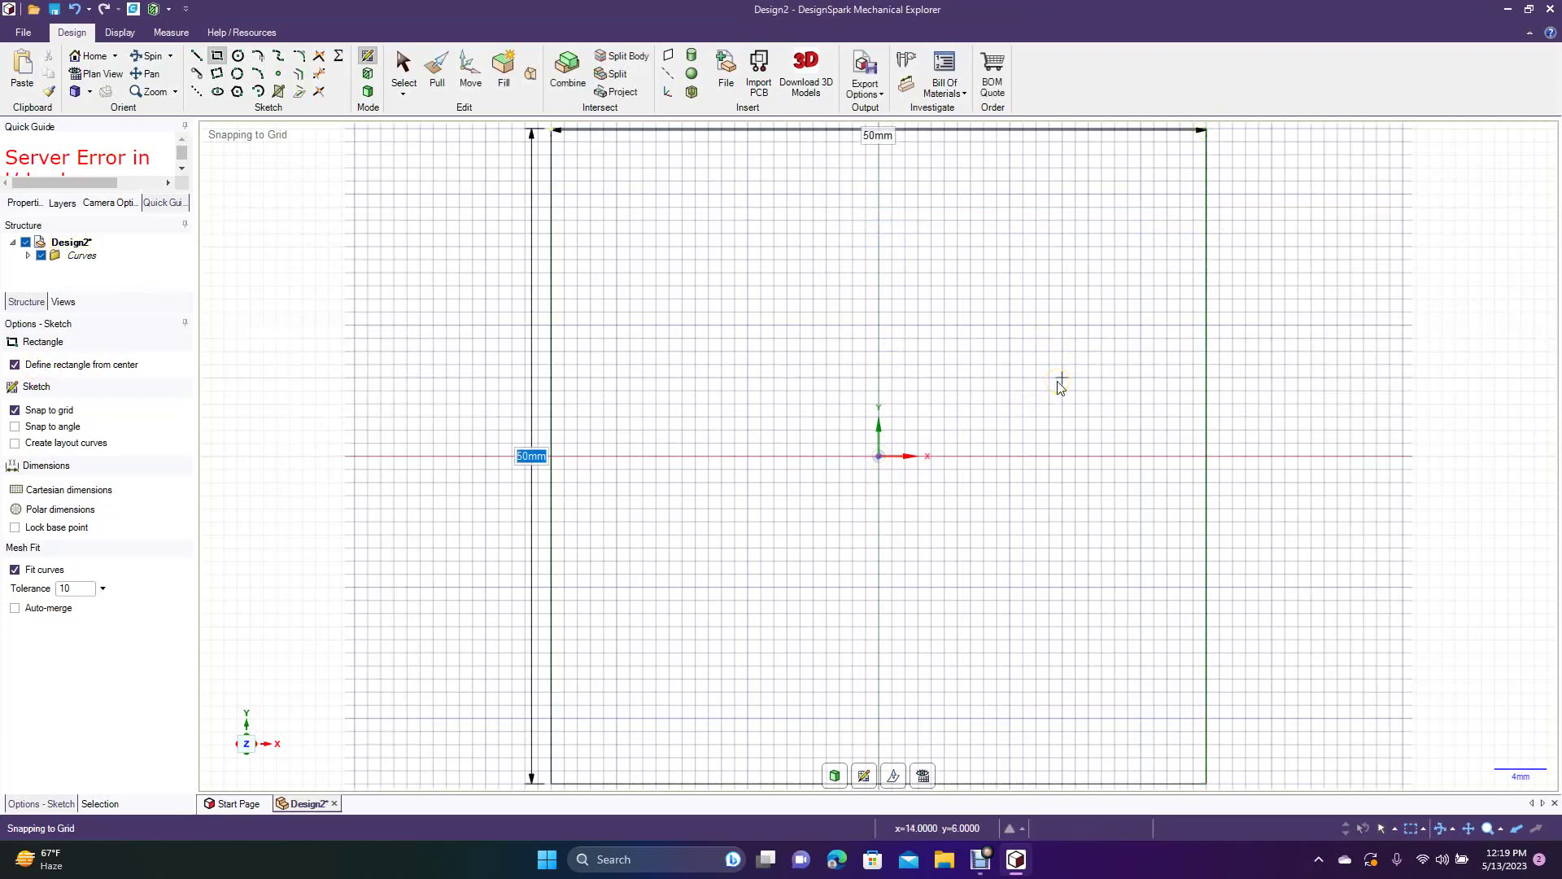
- Pull the square surface up 50 mm to form a solid cube
scroll(1061, 387, "down", 3)
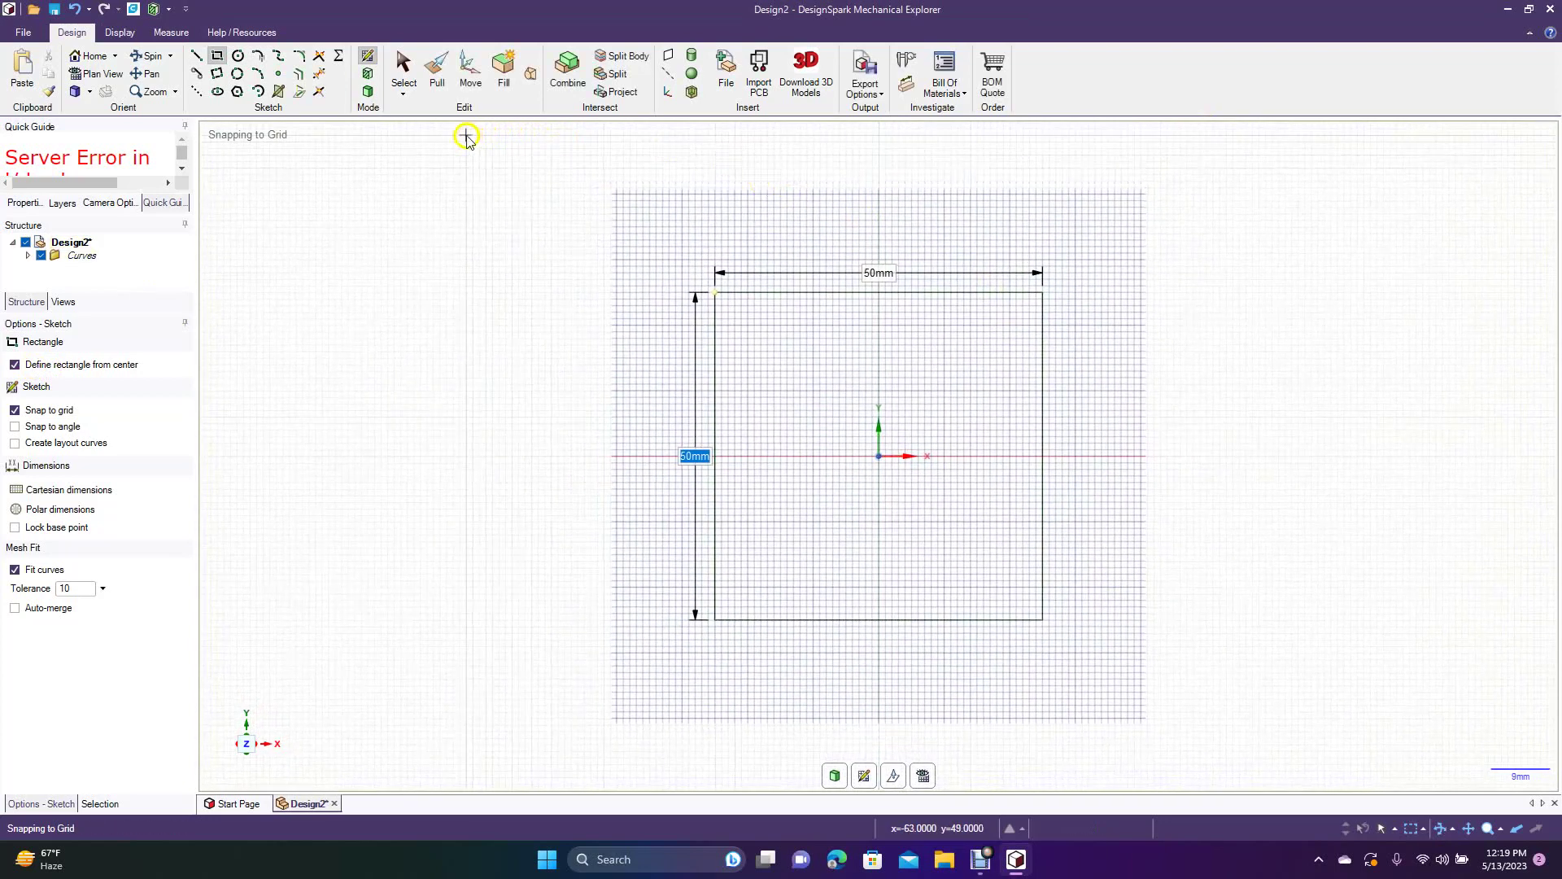
left_click(438, 83)
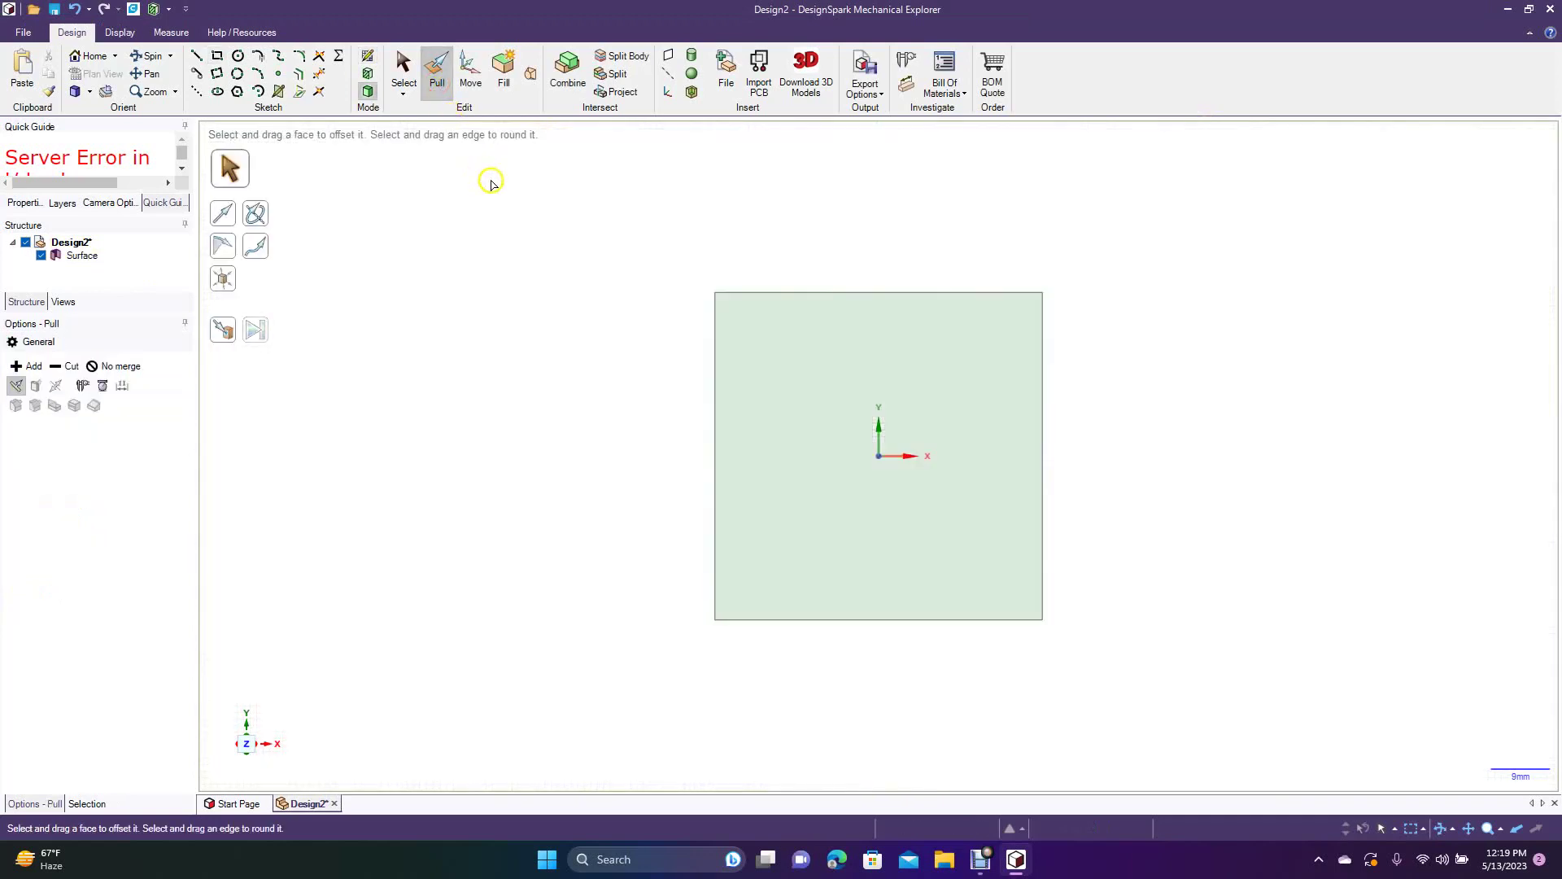
left_click(148, 55)
left_click_drag(408, 362, 388, 265)
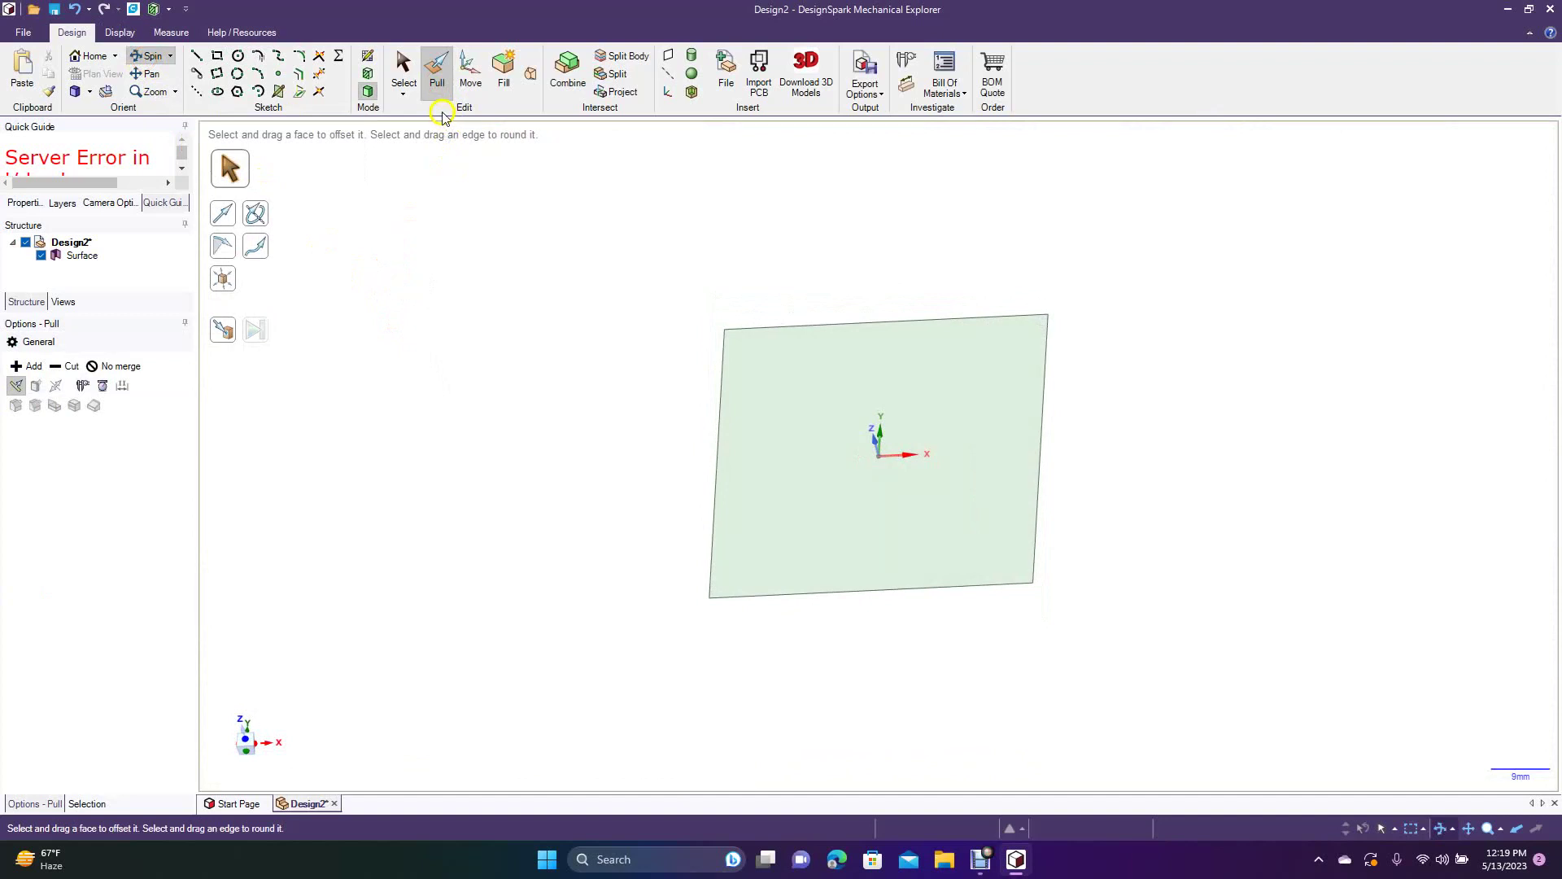
left_click(402, 67)
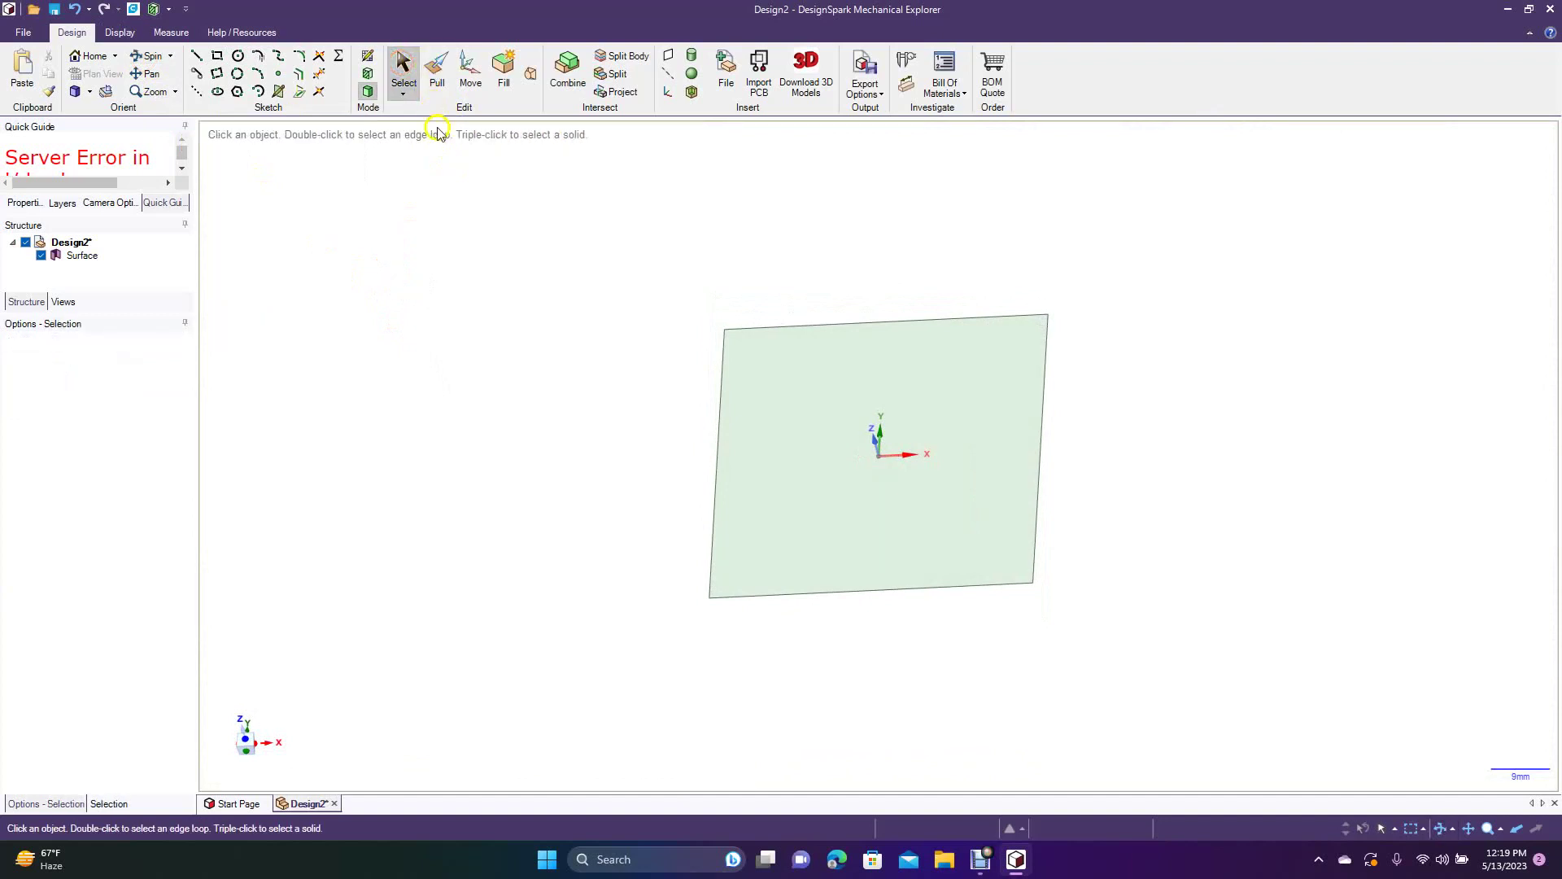
left_click(769, 415)
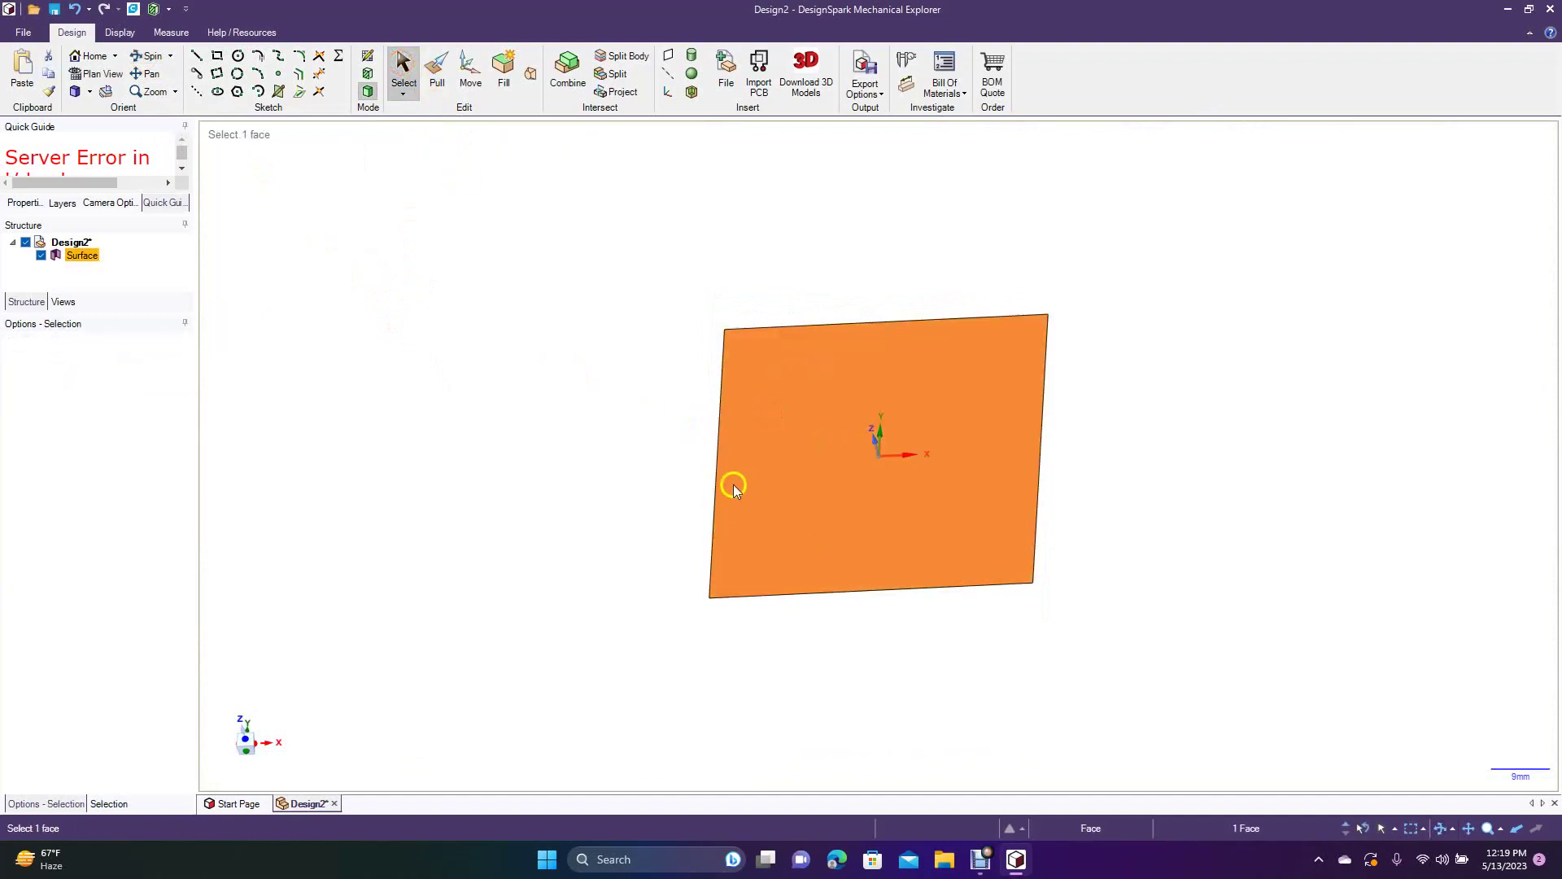
left_click(440, 77)
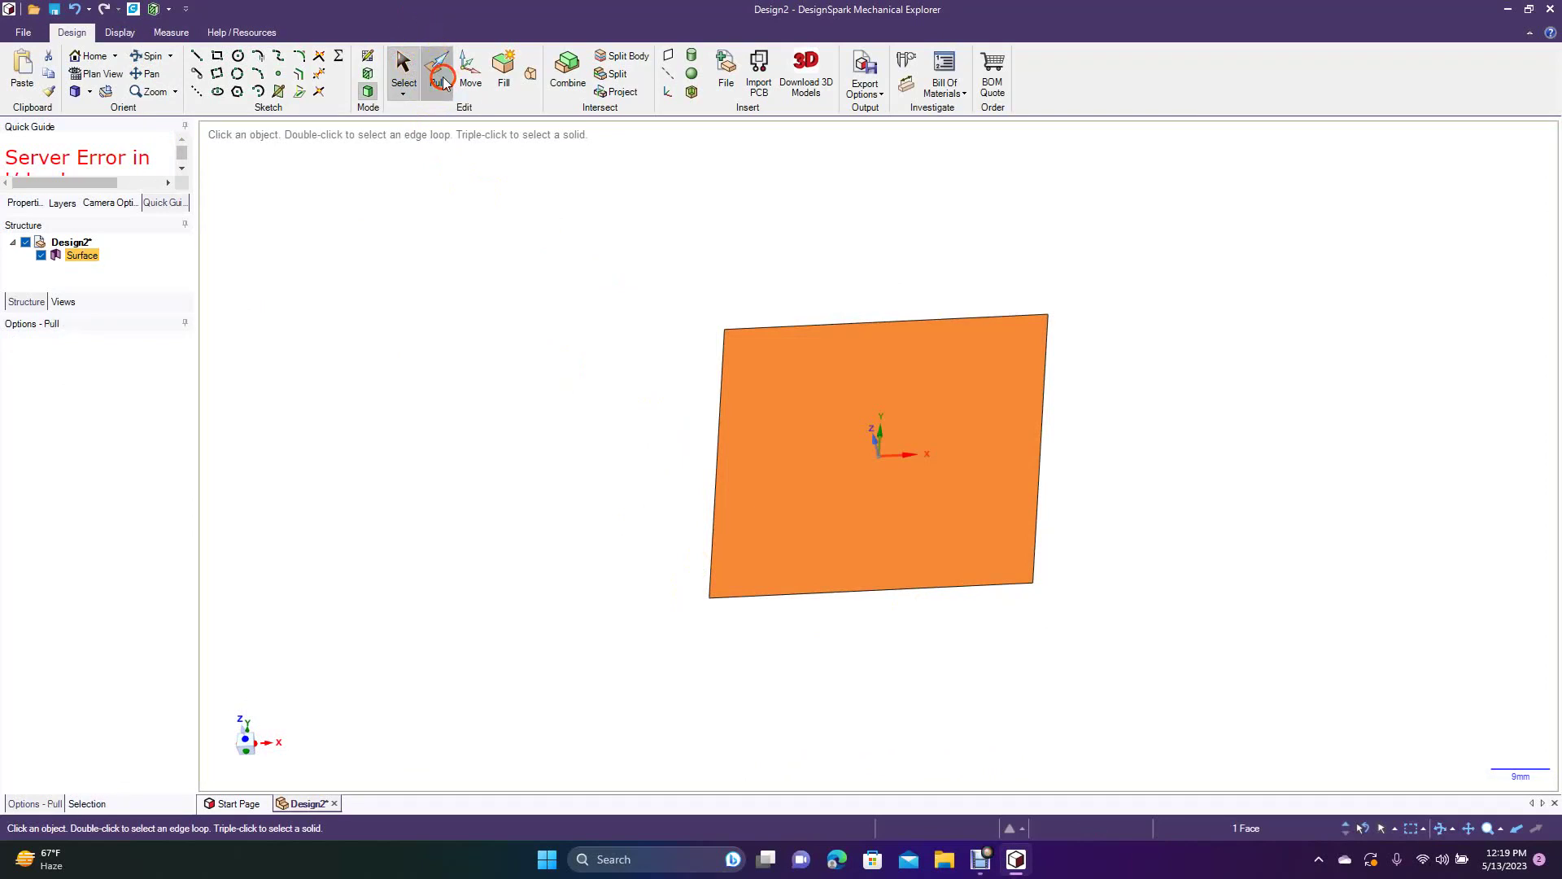
left_click_drag(808, 390, 741, 275)
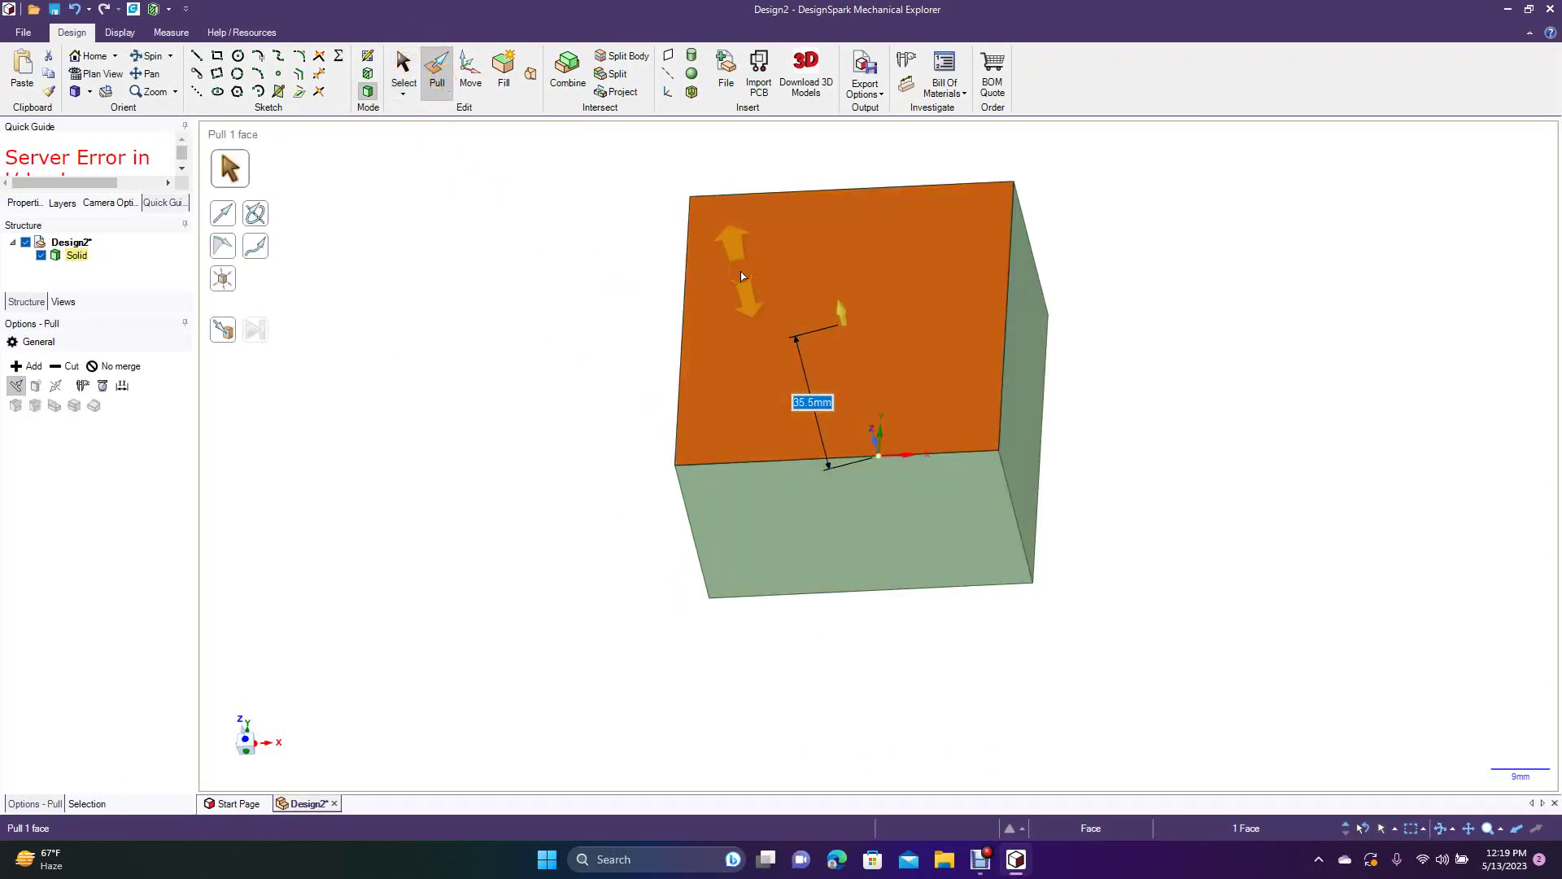
type("50")
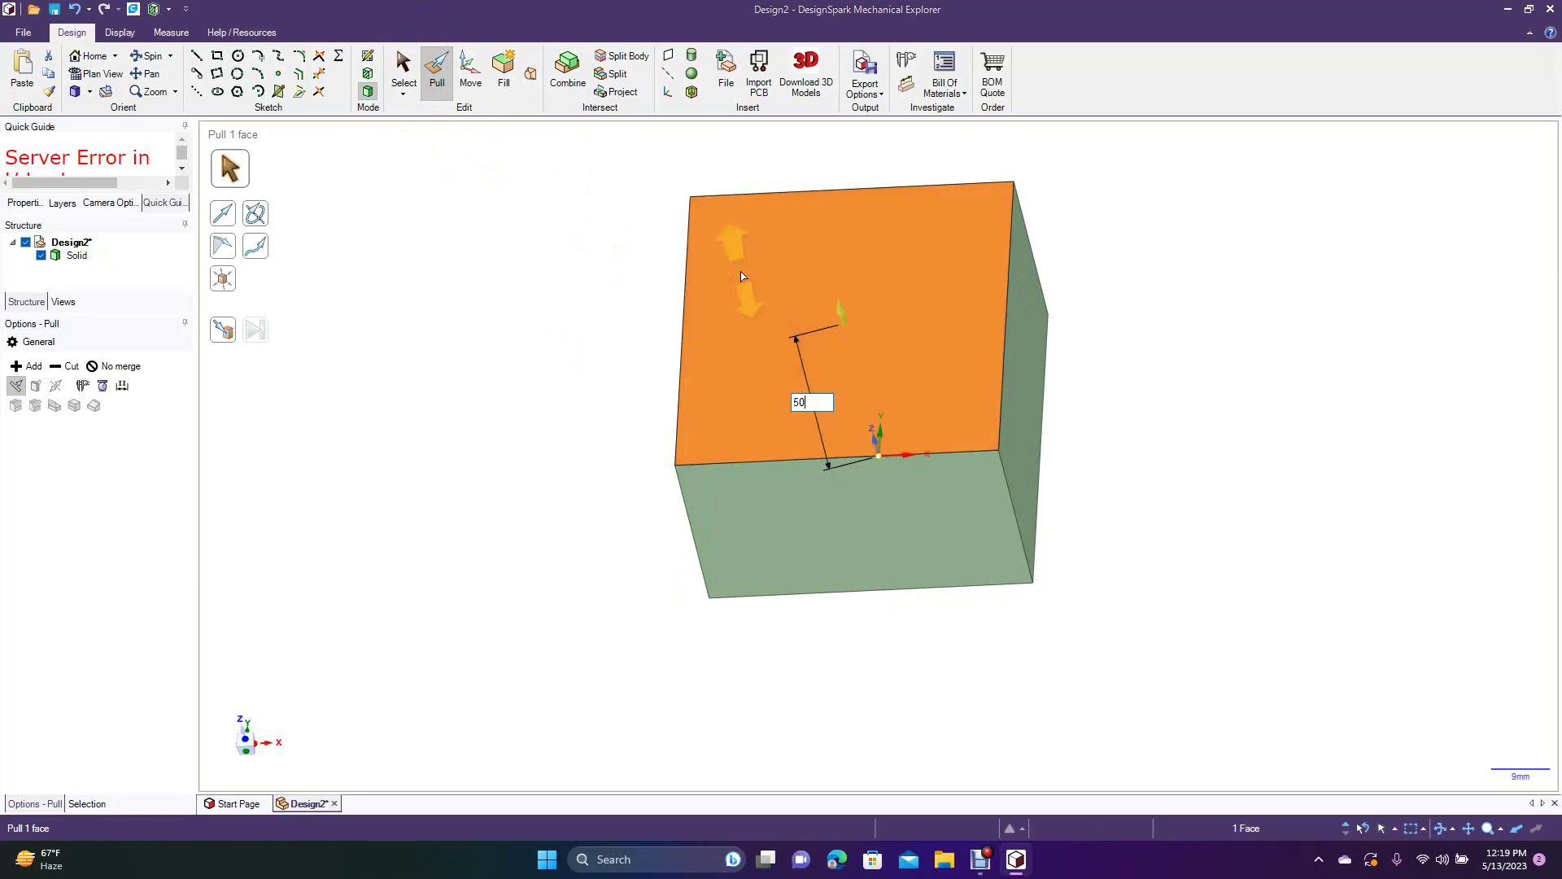
key("Return")
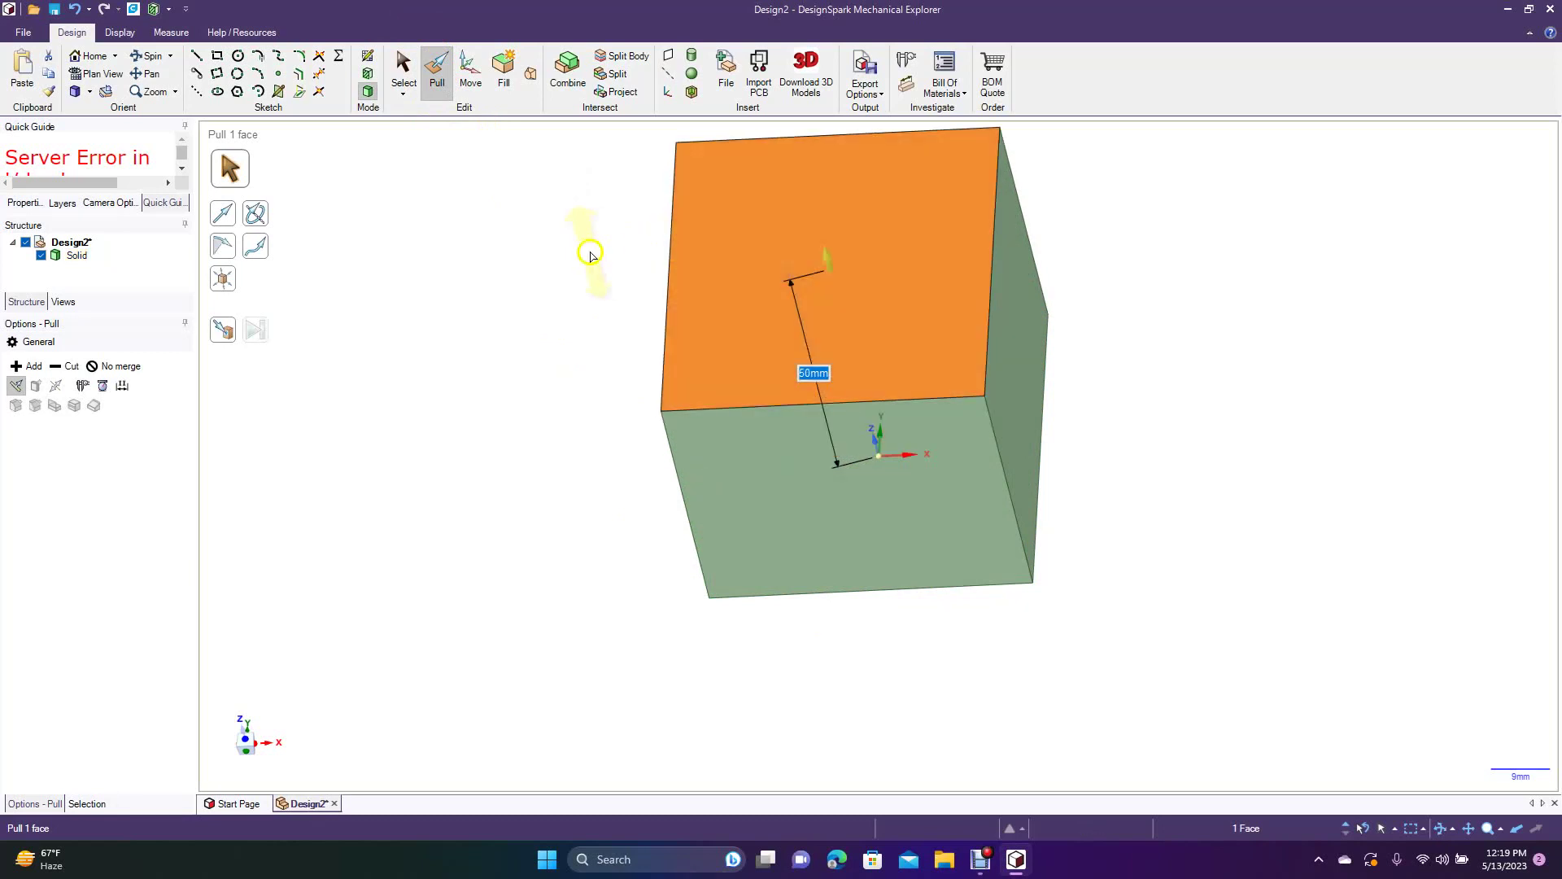
left_click(404, 85)
left_click(153, 57)
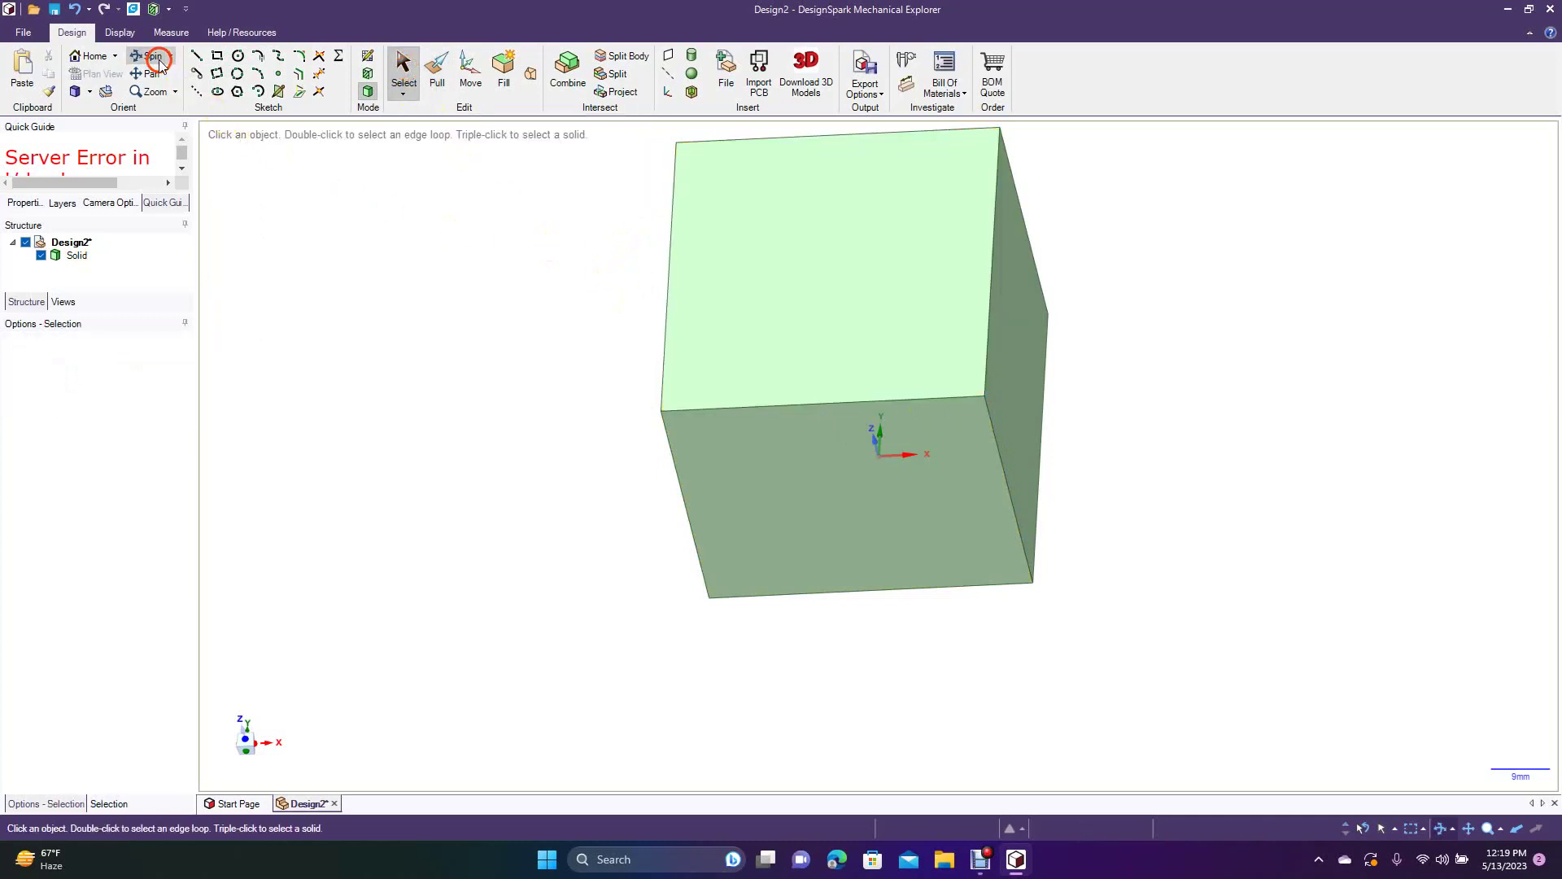
left_click(89, 92)
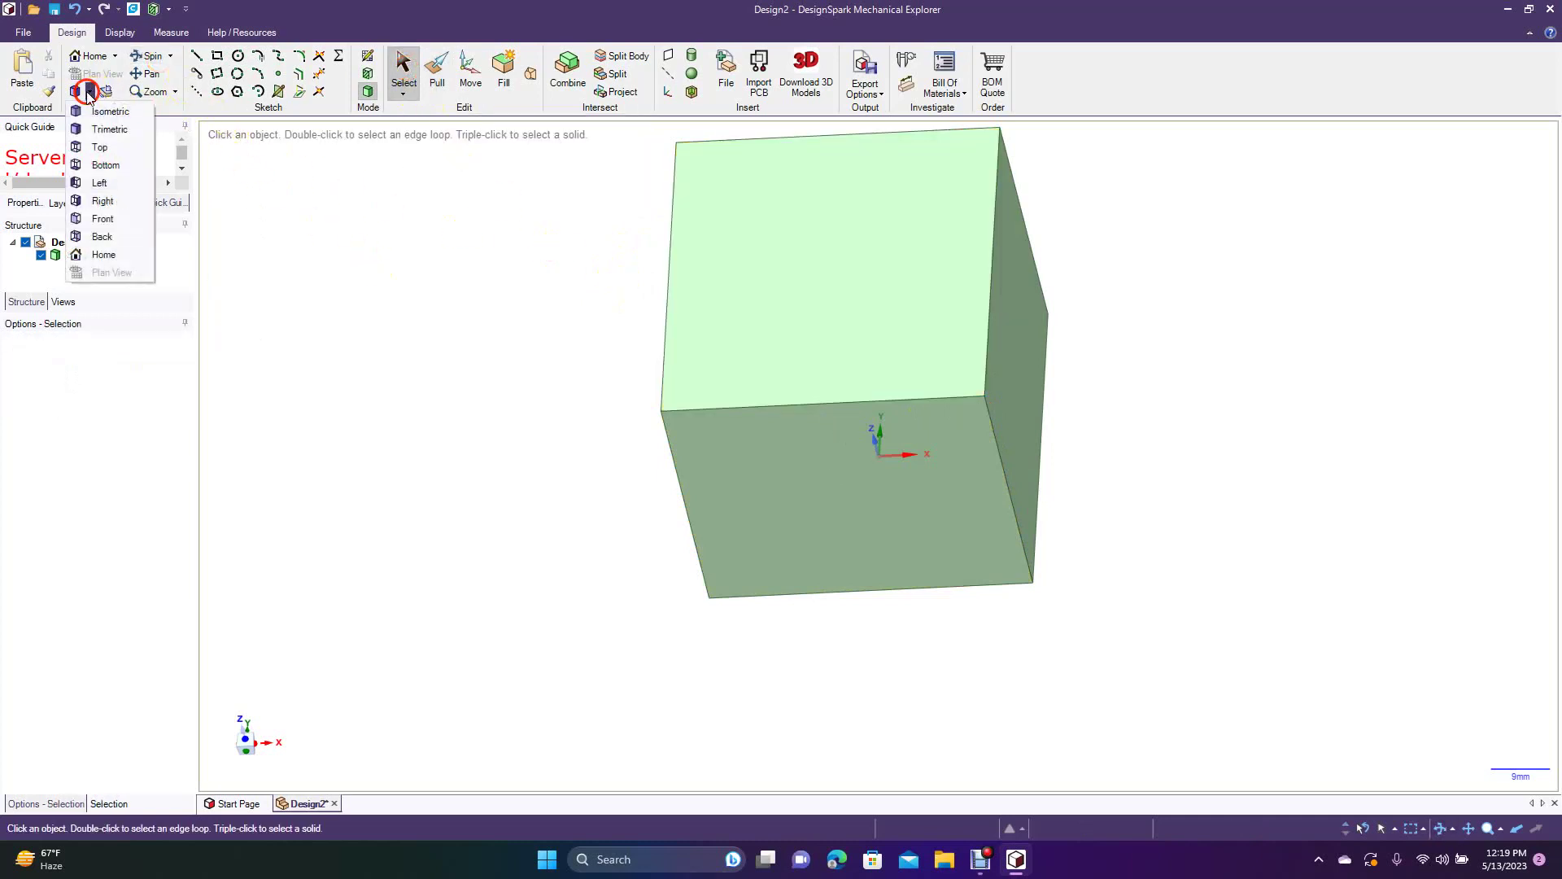
left_click(103, 147)
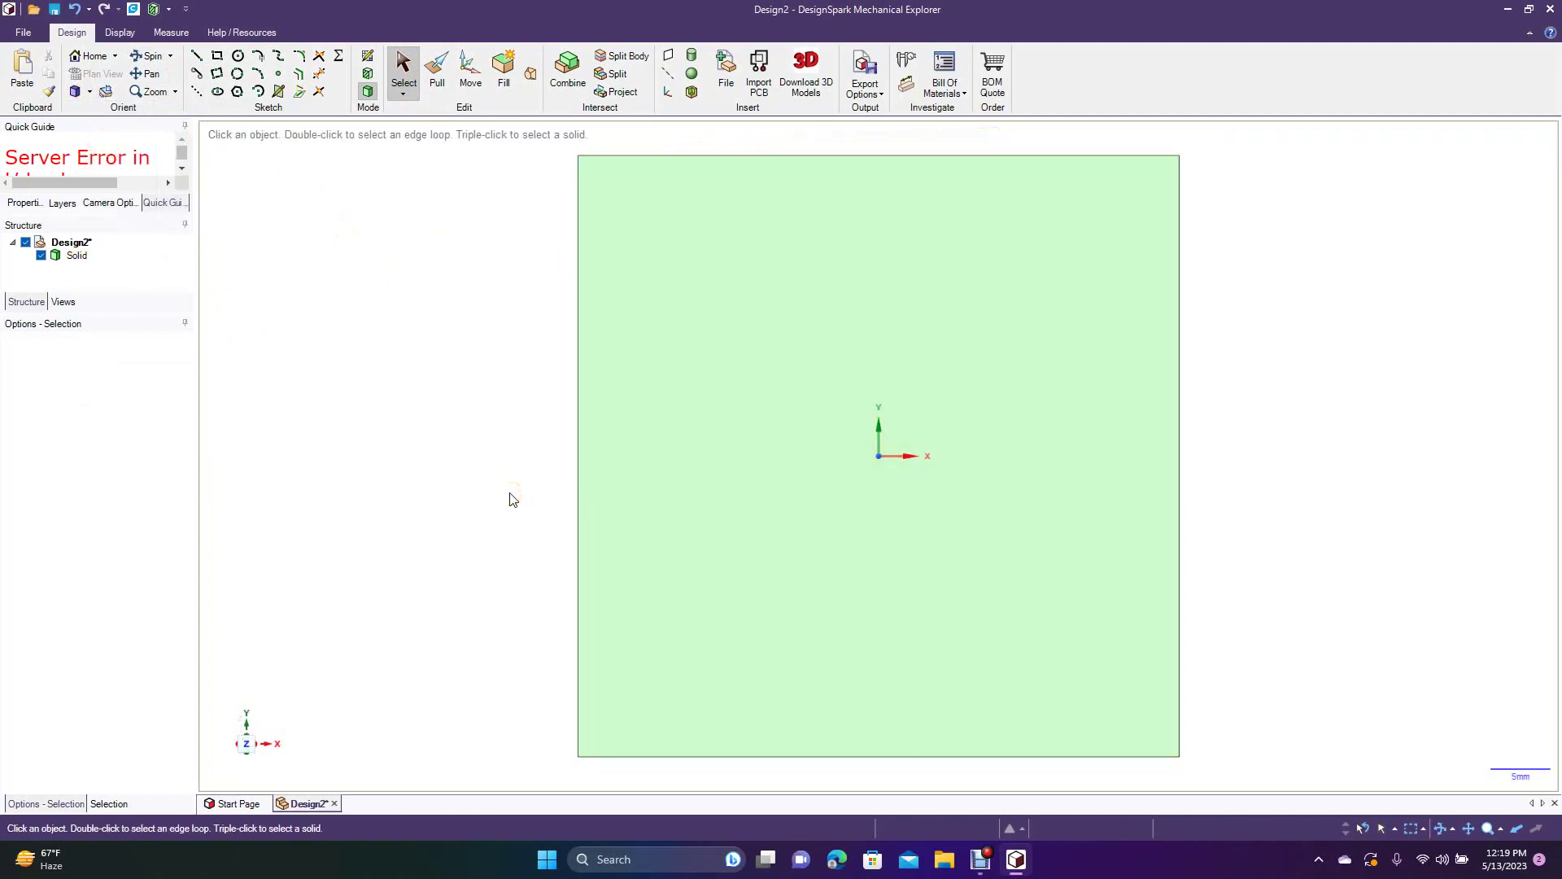
left_click(624, 61)
left_click(624, 76)
- Split the cube's top face into four quarters with crossing lines 25 mm from each adjacent edge, working in isometric view
left_click(88, 93)
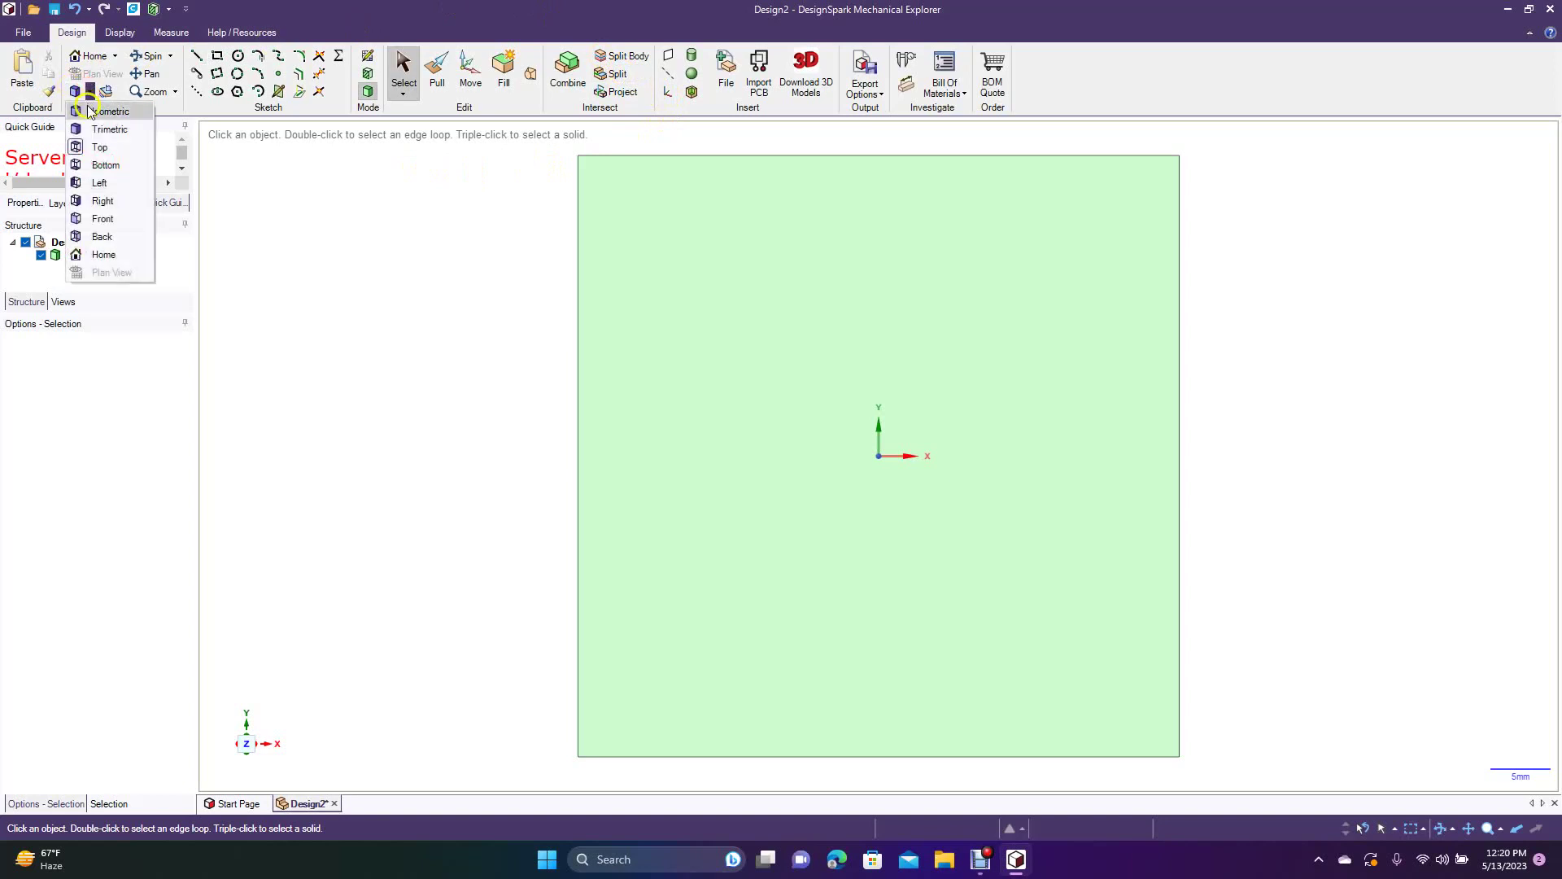
left_click(89, 108)
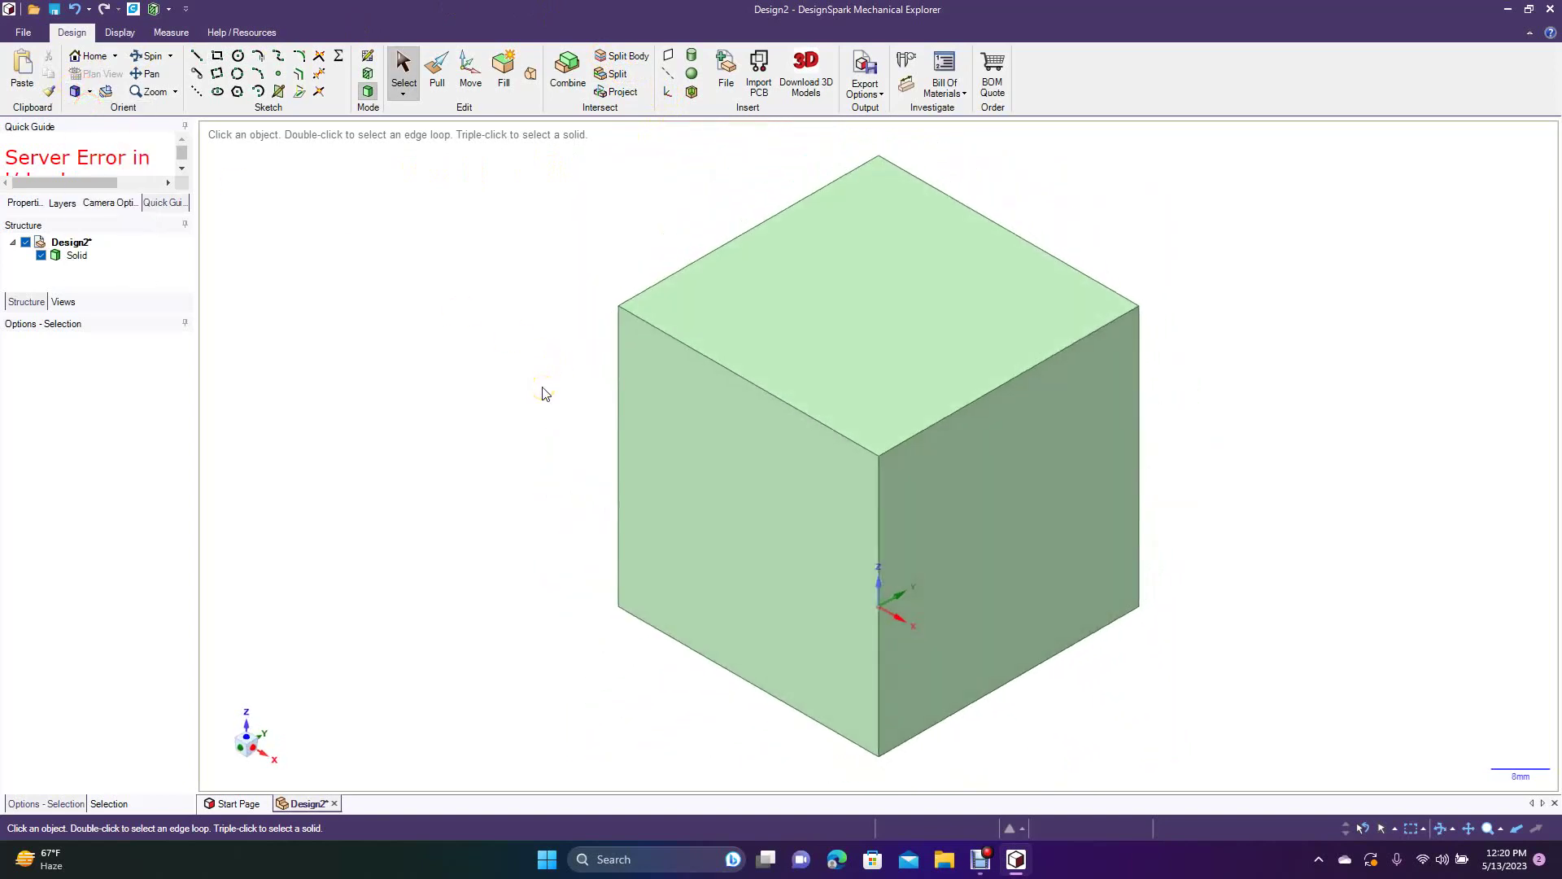
left_click(521, 315)
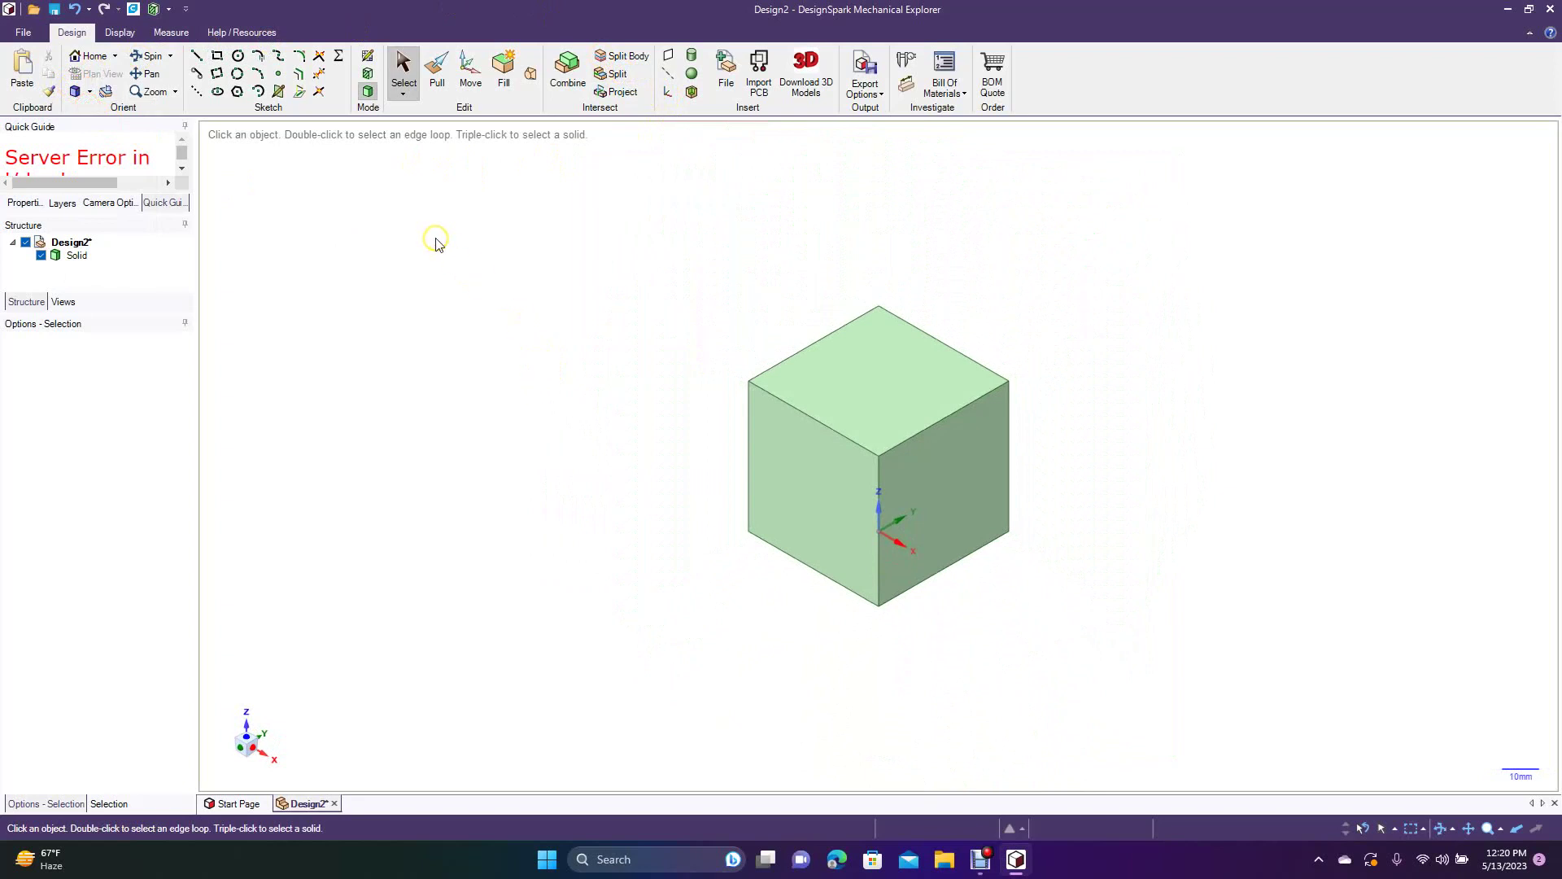
left_click(616, 81)
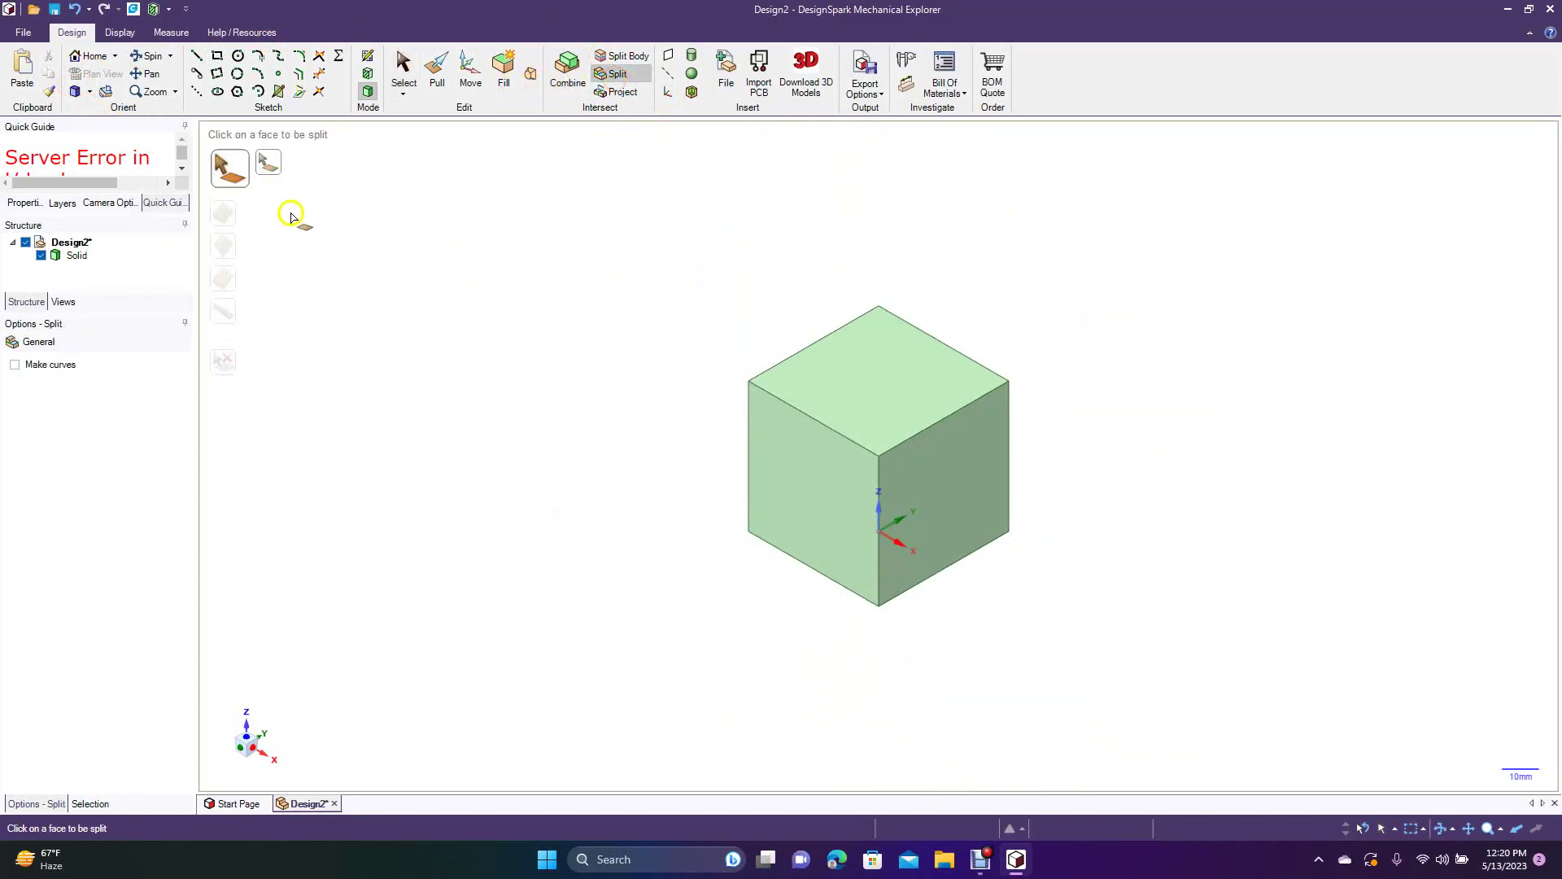
left_click(816, 402)
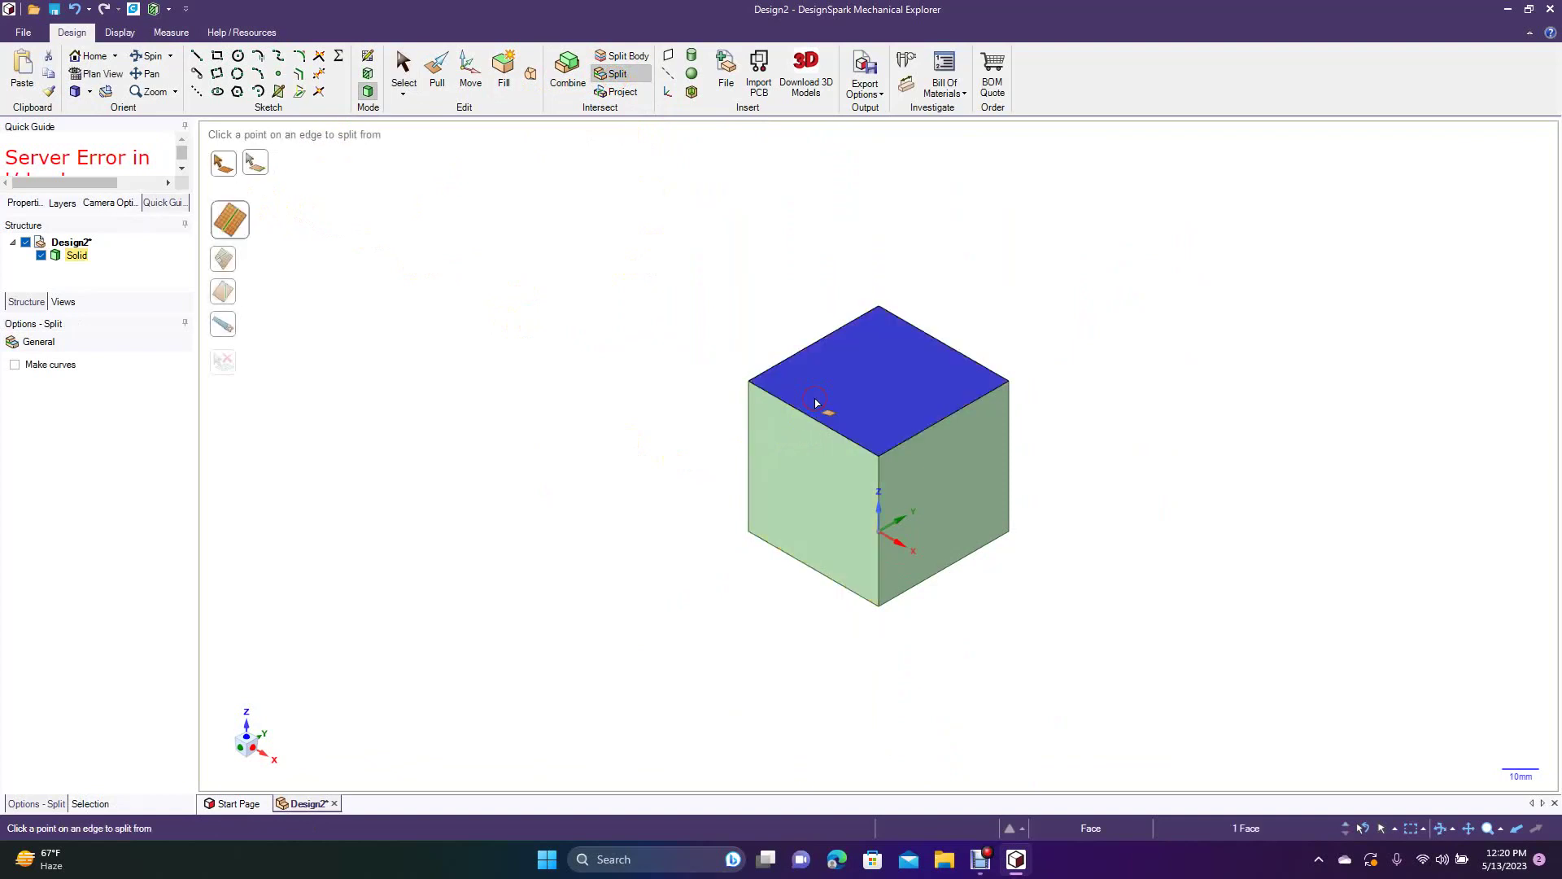
left_click(231, 217)
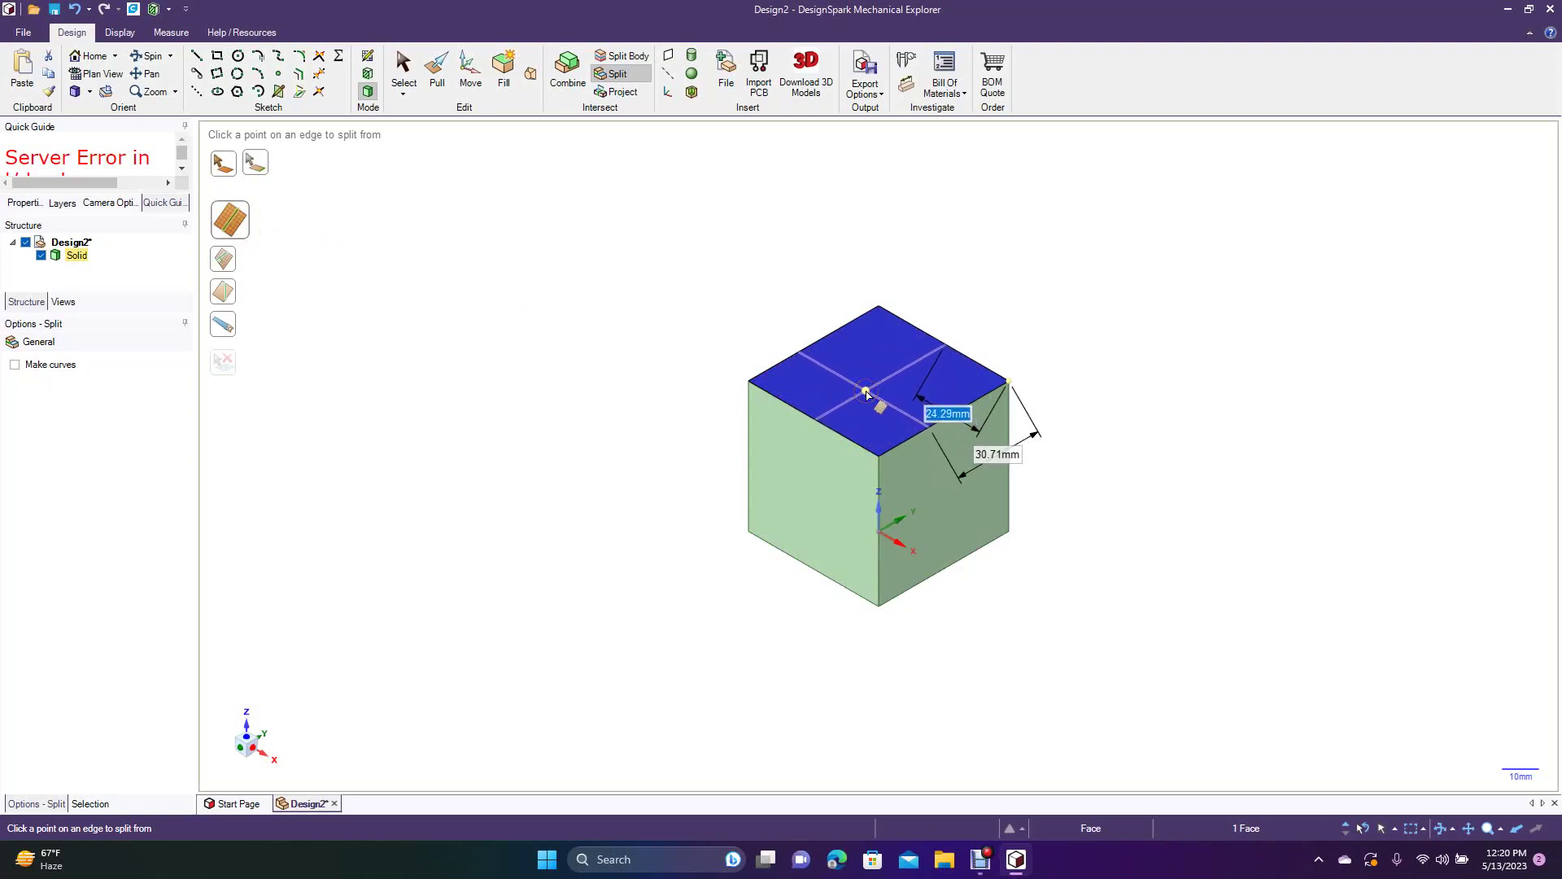
type("25")
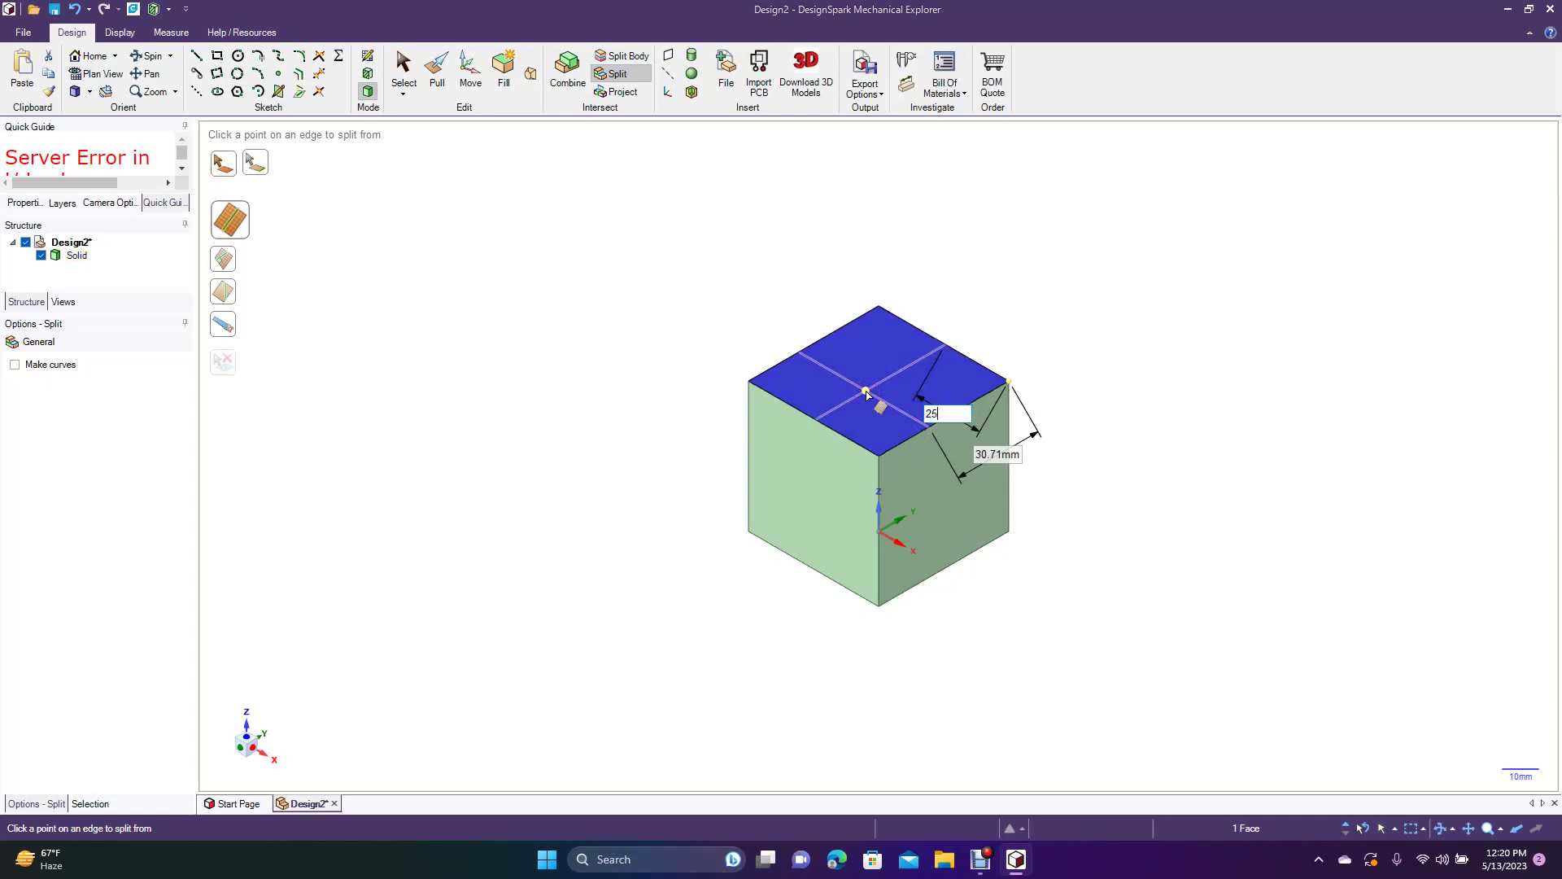
key("Tab")
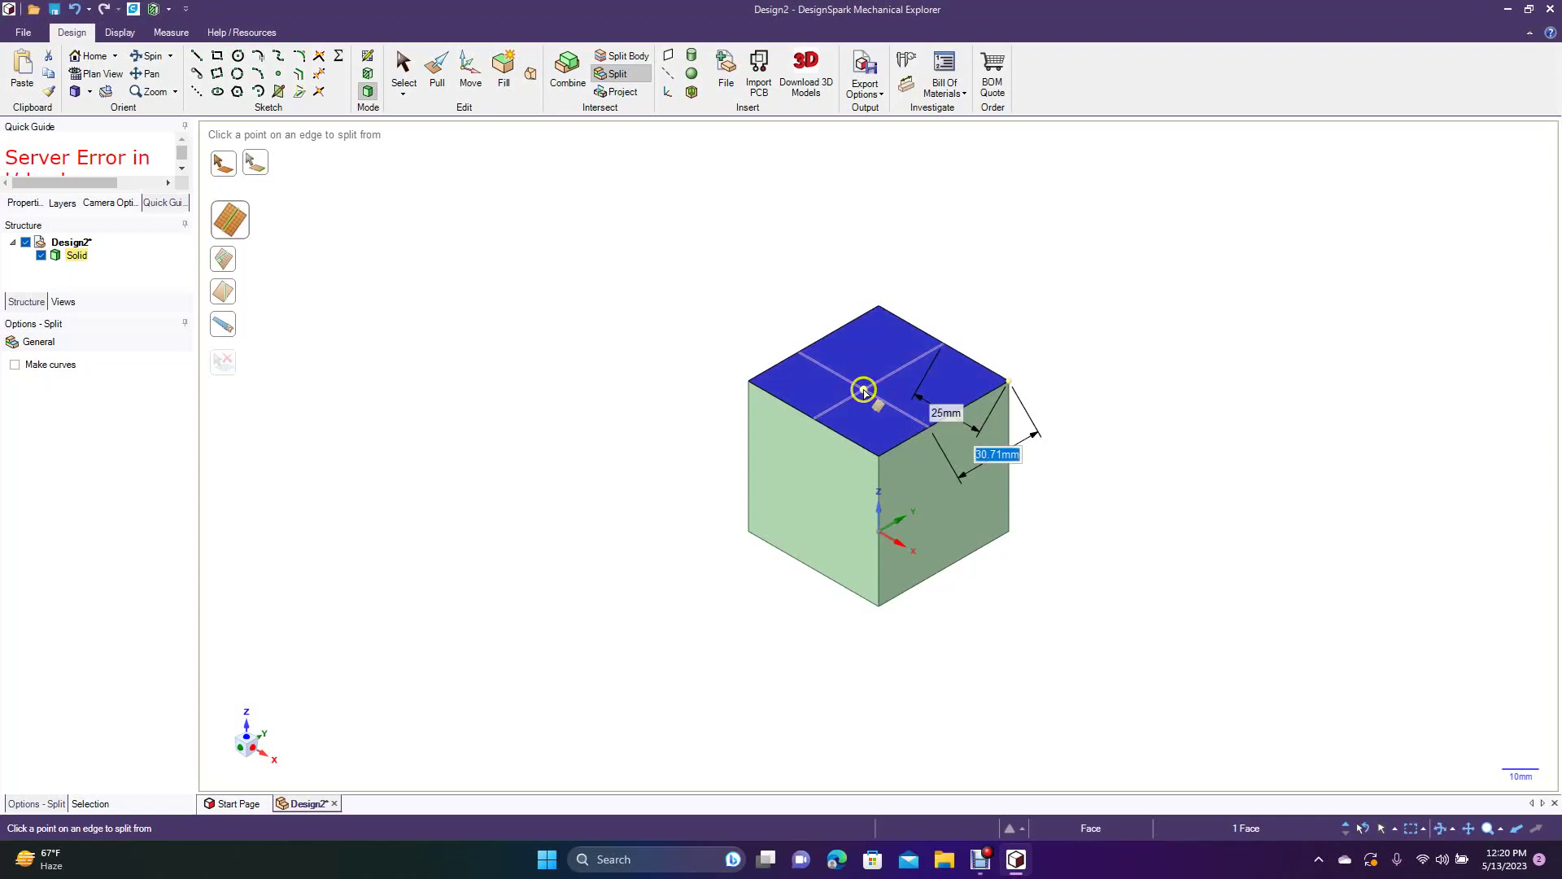
type("25")
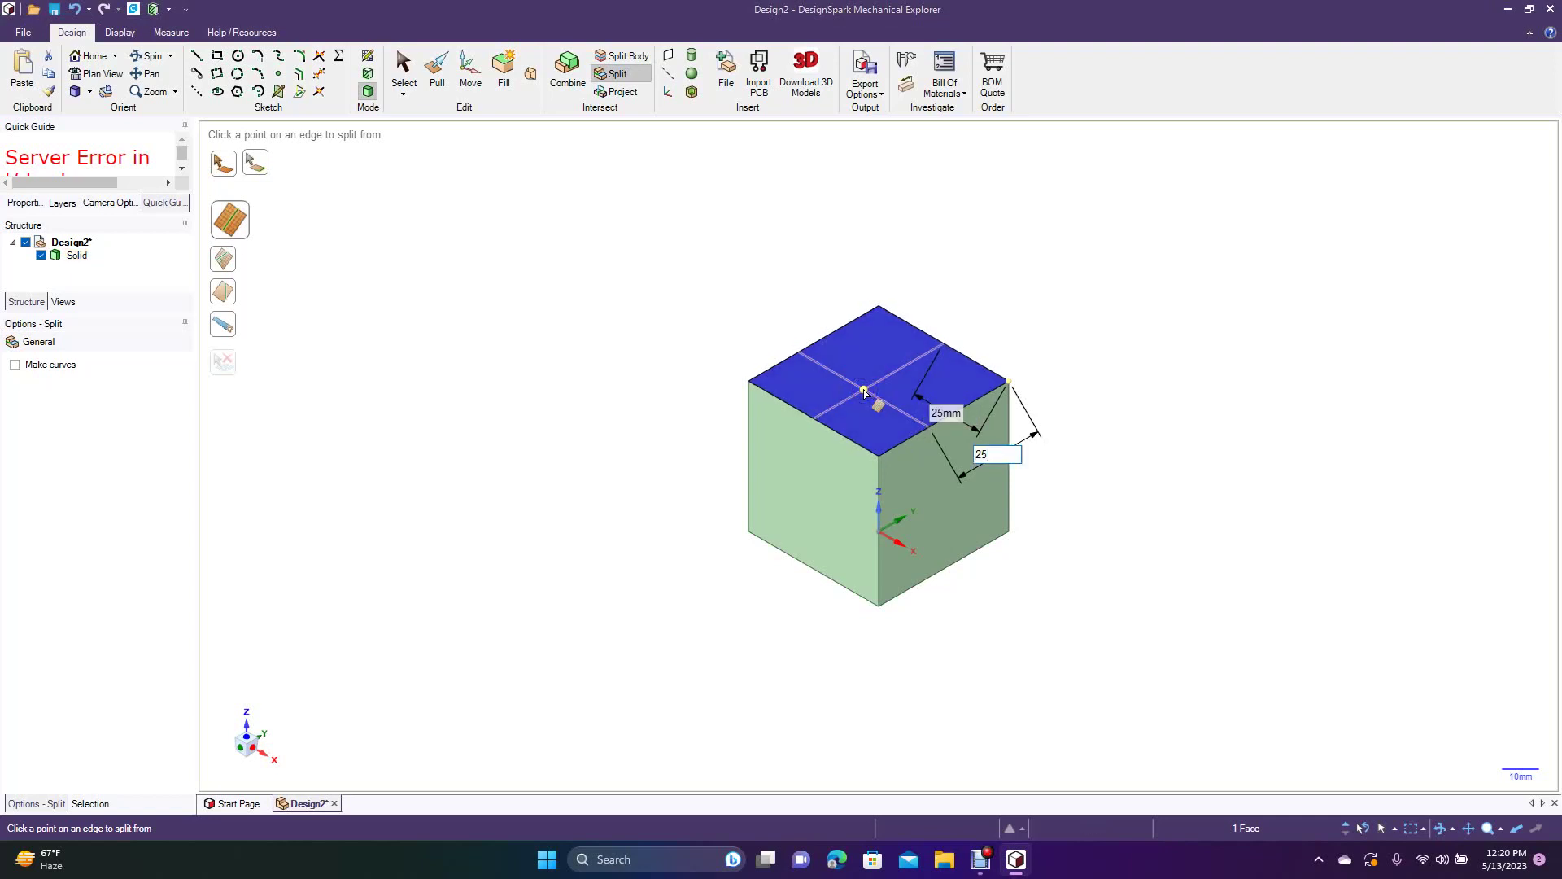
key("Return")
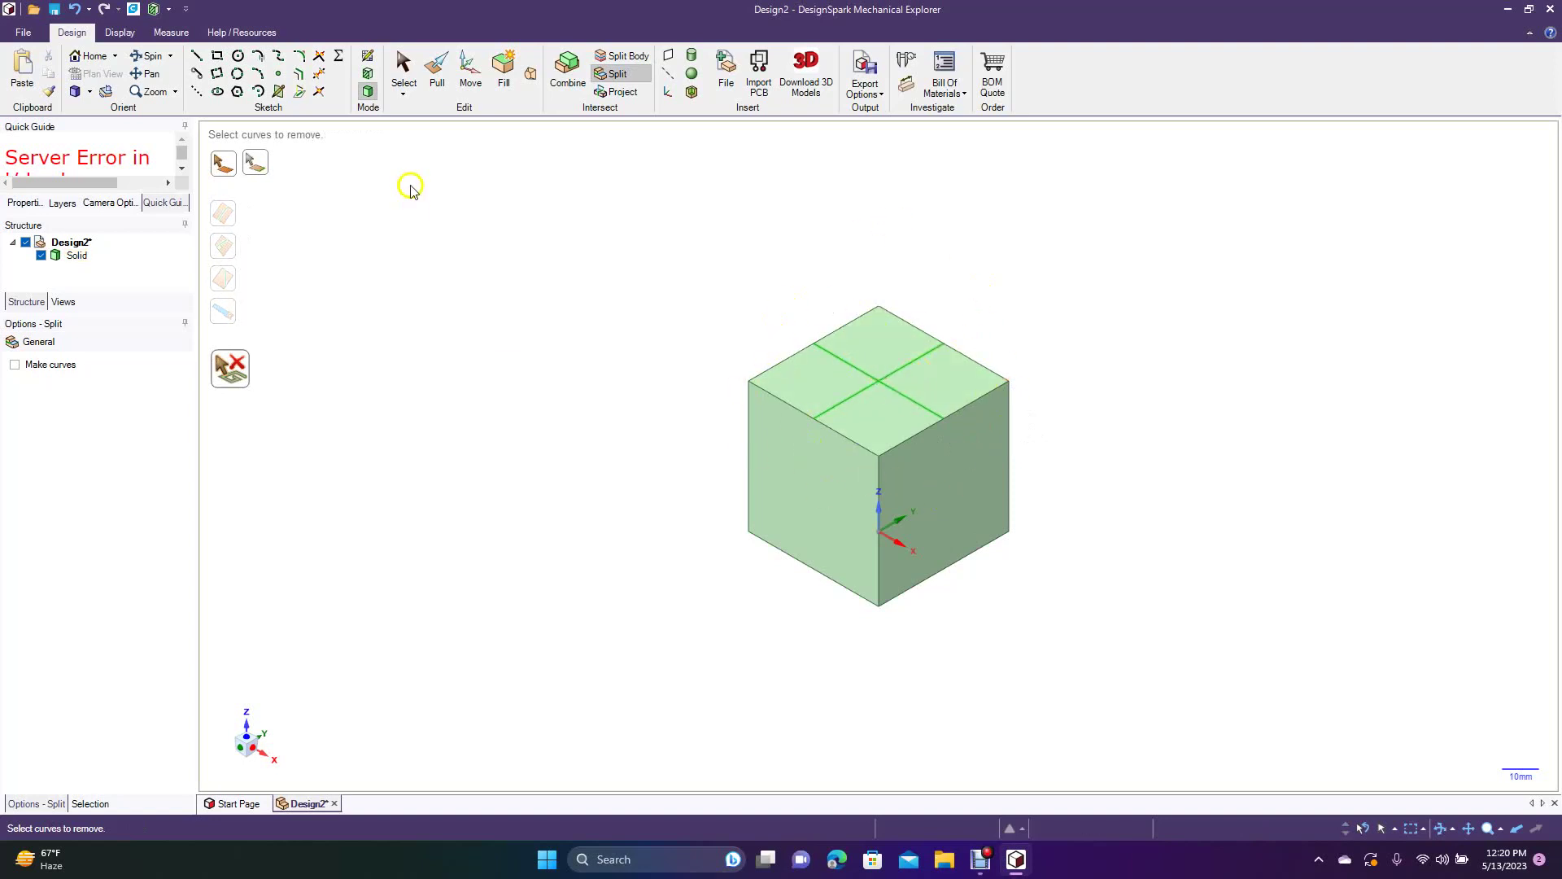
- Pull the front quarter of the cube's top face downward to cut a corner recess
left_click(437, 81)
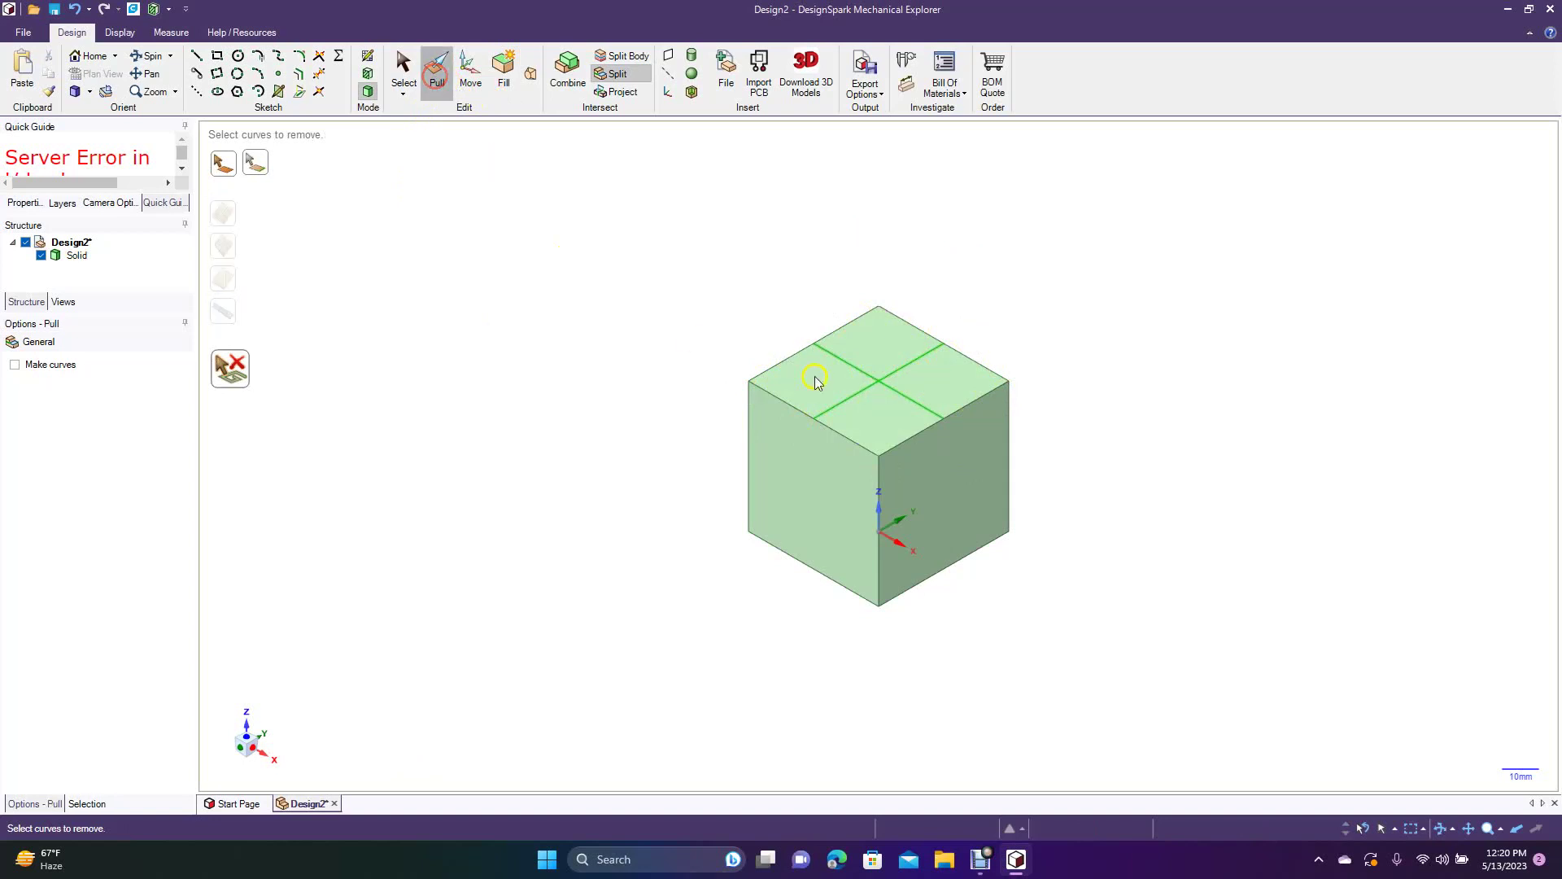
left_click(878, 425)
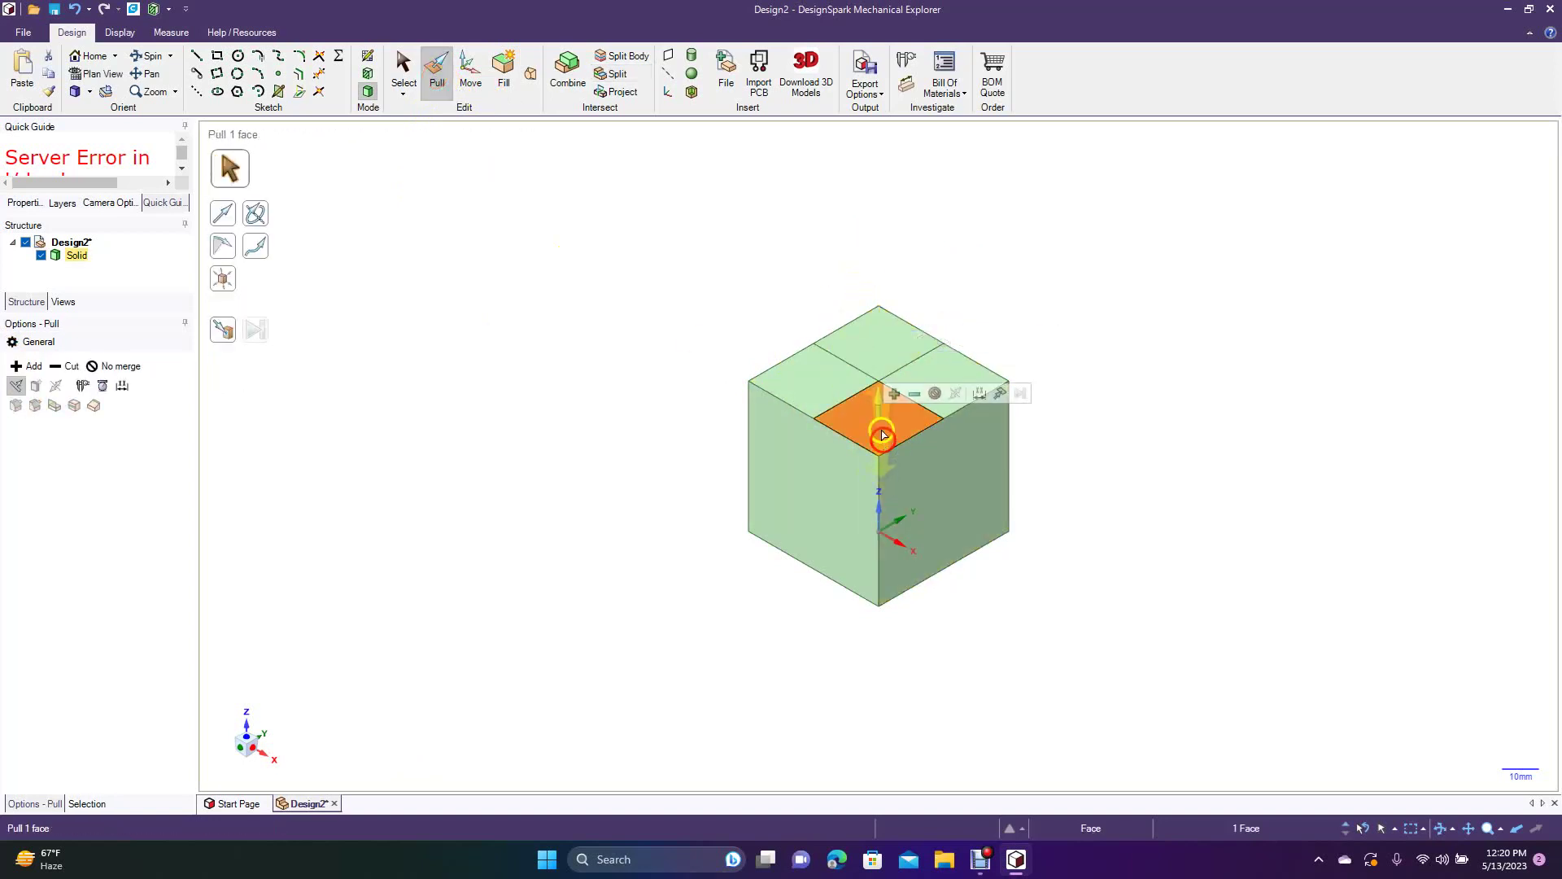
left_click_drag(878, 425, 877, 467)
left_click(635, 377)
- Pull the left quarter up about 19 mm, the right quarter slightly down and the rear quarter slightly up
left_click(777, 389)
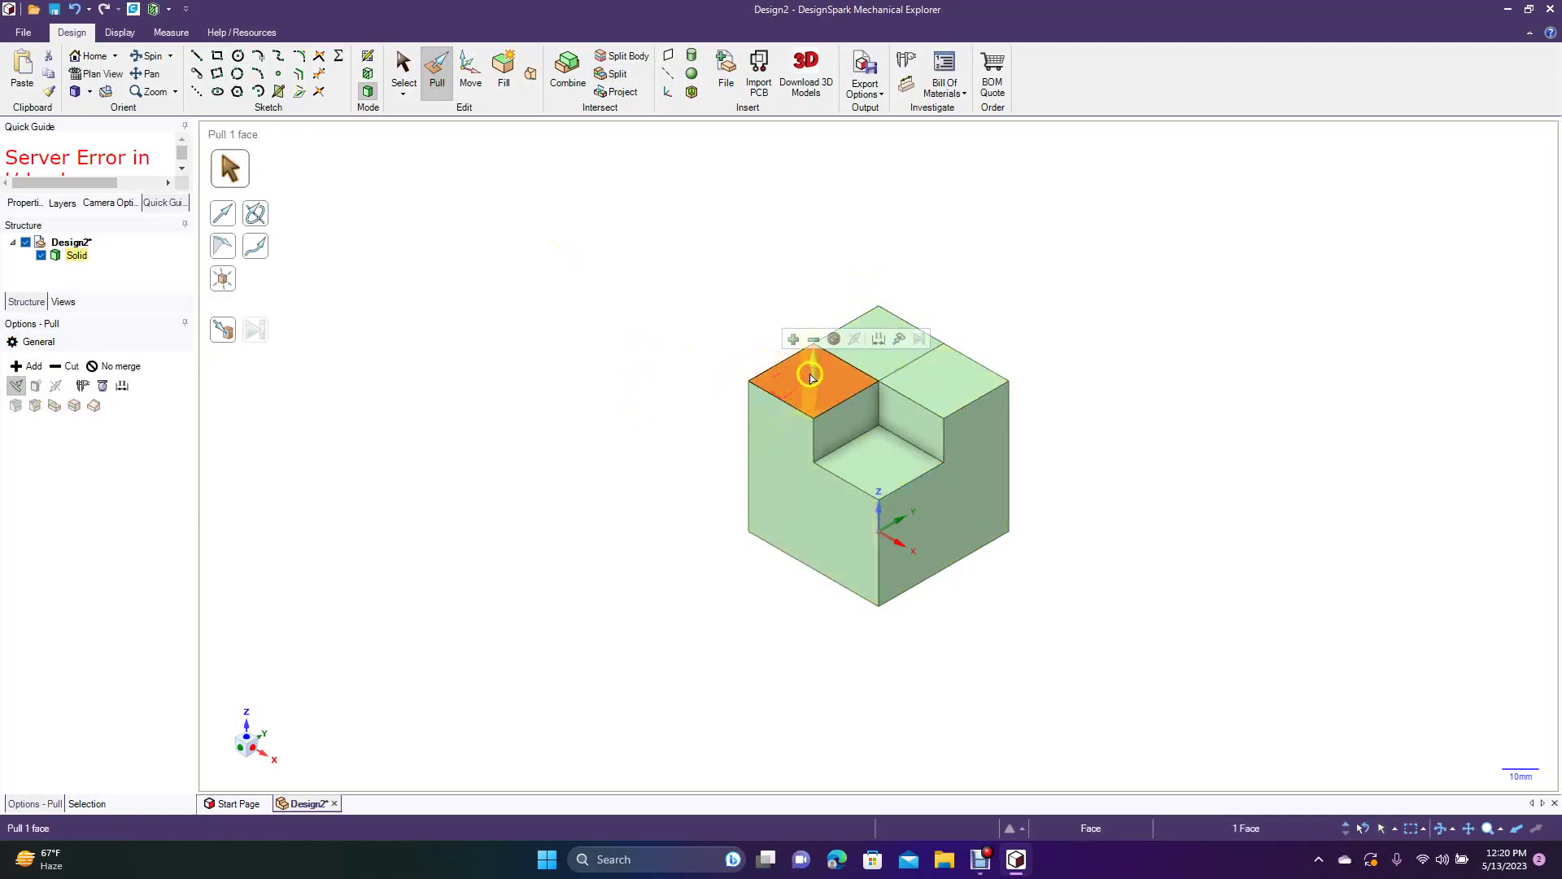
left_click_drag(811, 373, 804, 313)
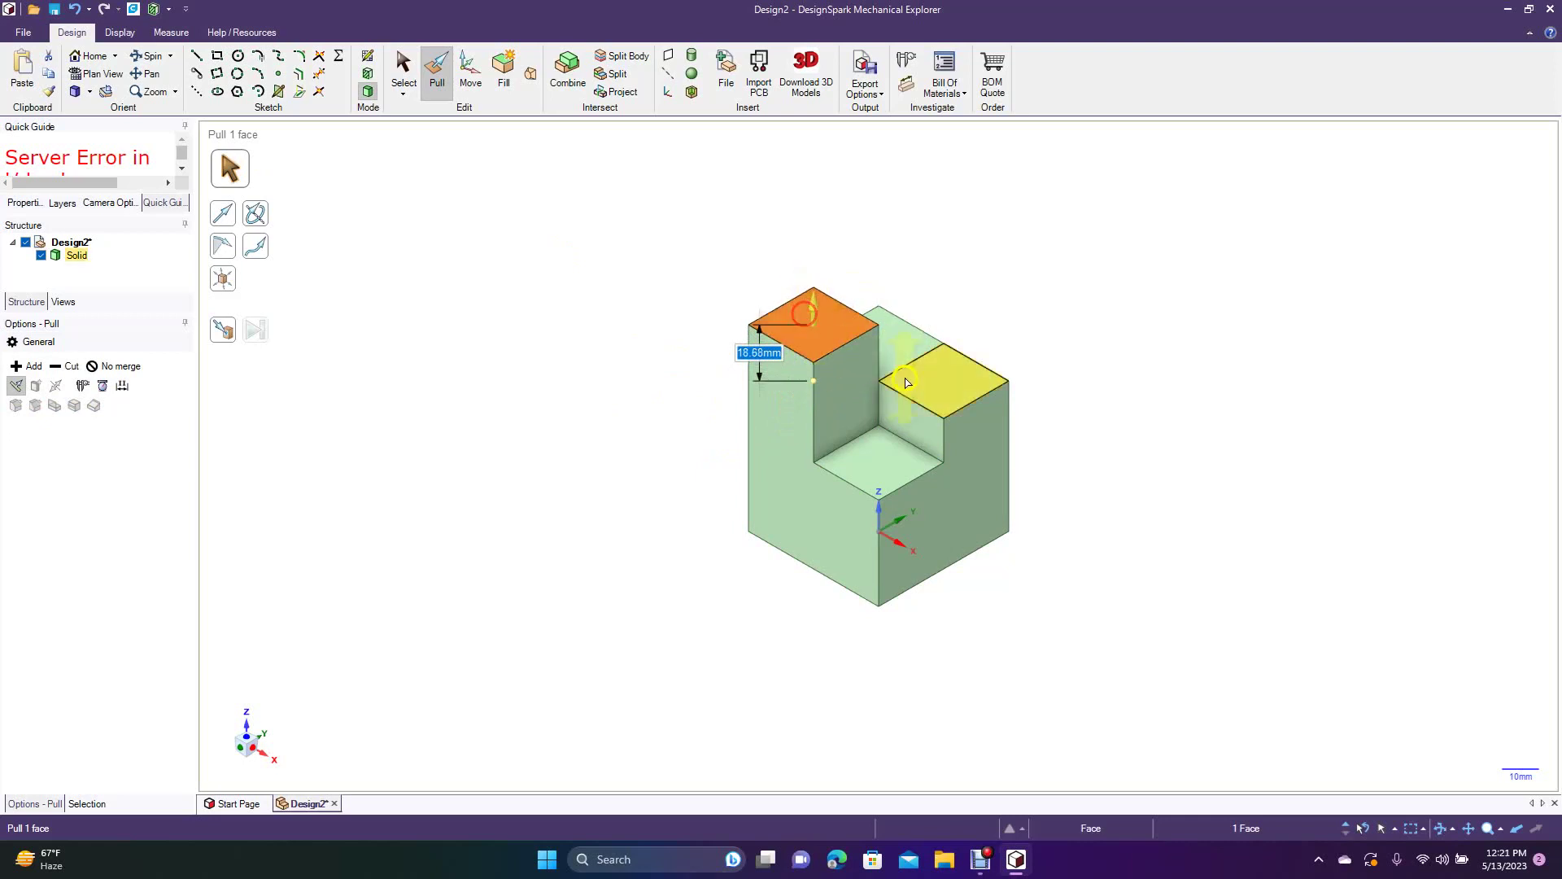
left_click(942, 382)
left_click_drag(948, 378, 889, 322)
left_click(569, 293)
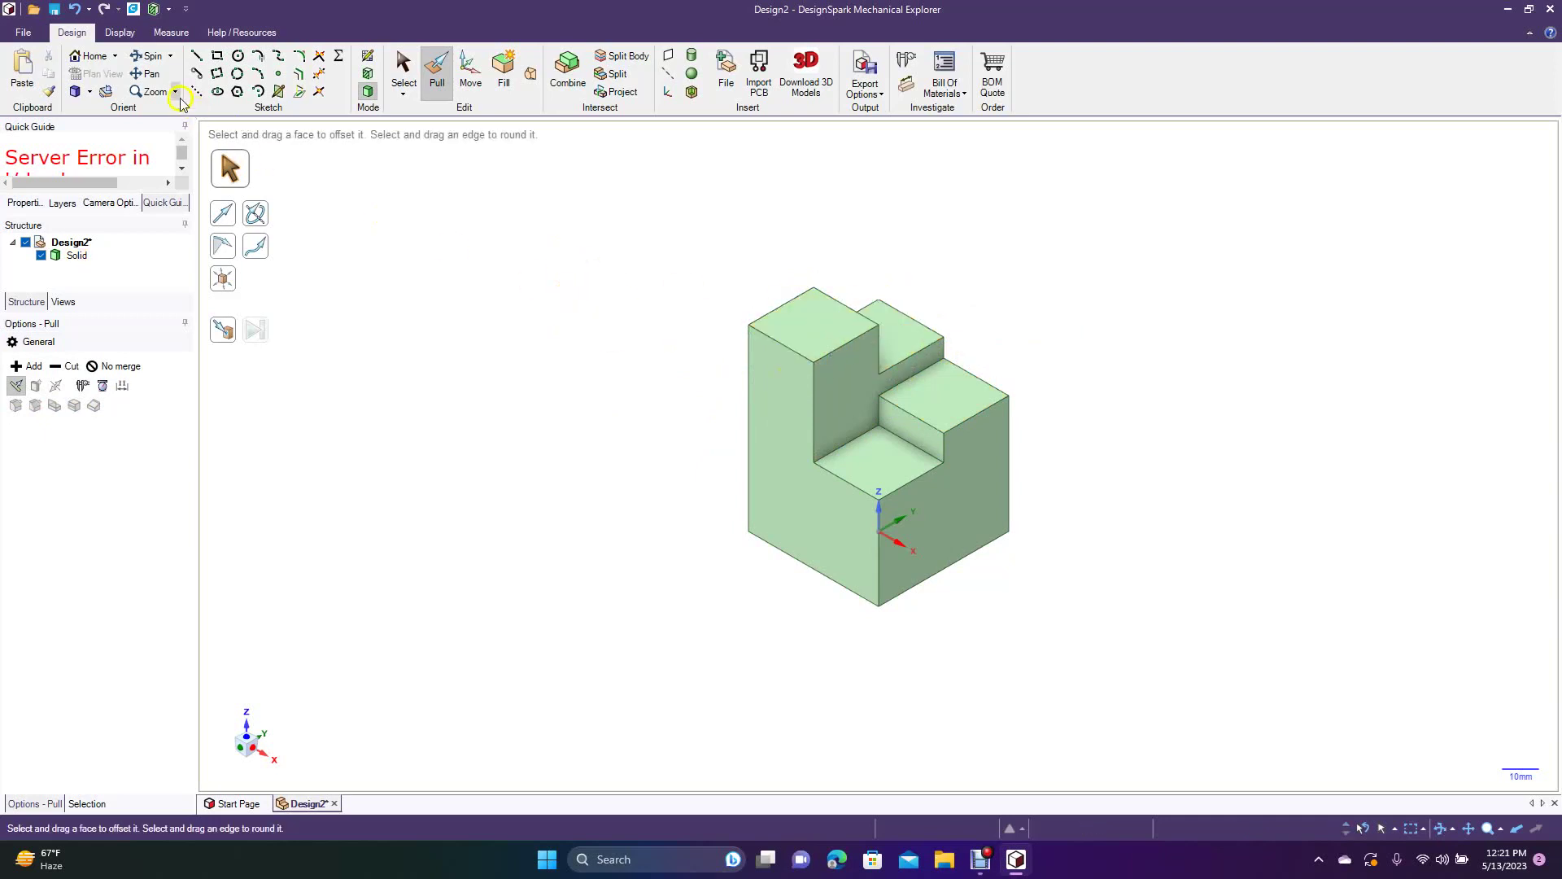
- Spin the view and pull the L-shaped side face outward along Y to lengthen the block
left_click(149, 55)
left_click_drag(516, 418, 505, 460)
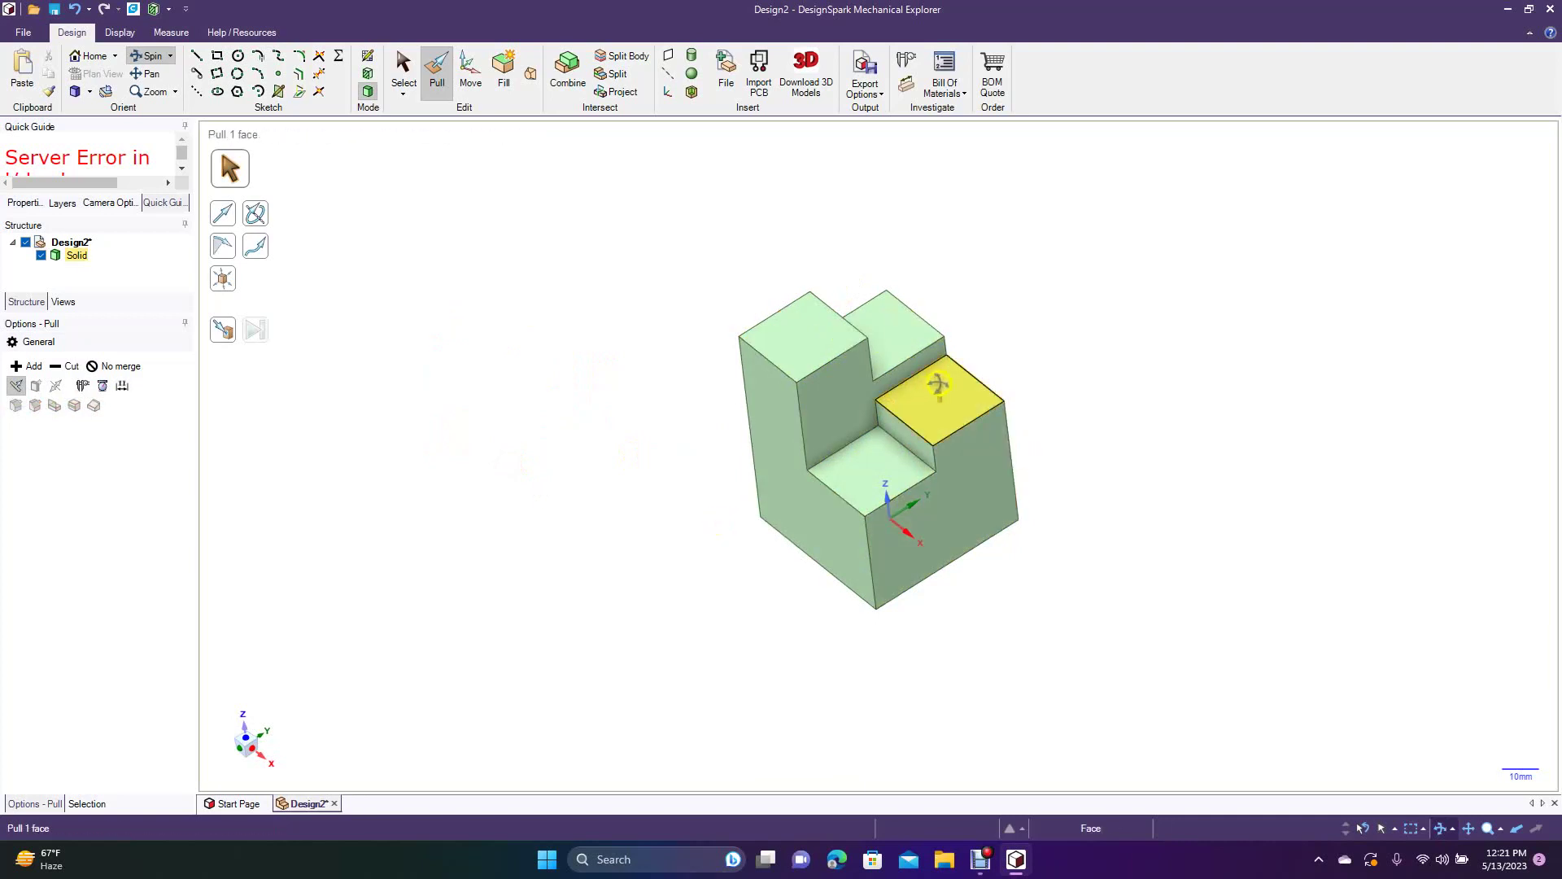
middle_click_drag(753, 466, 714, 454)
left_click(440, 80)
left_click(792, 453)
left_click_drag(791, 453, 593, 533)
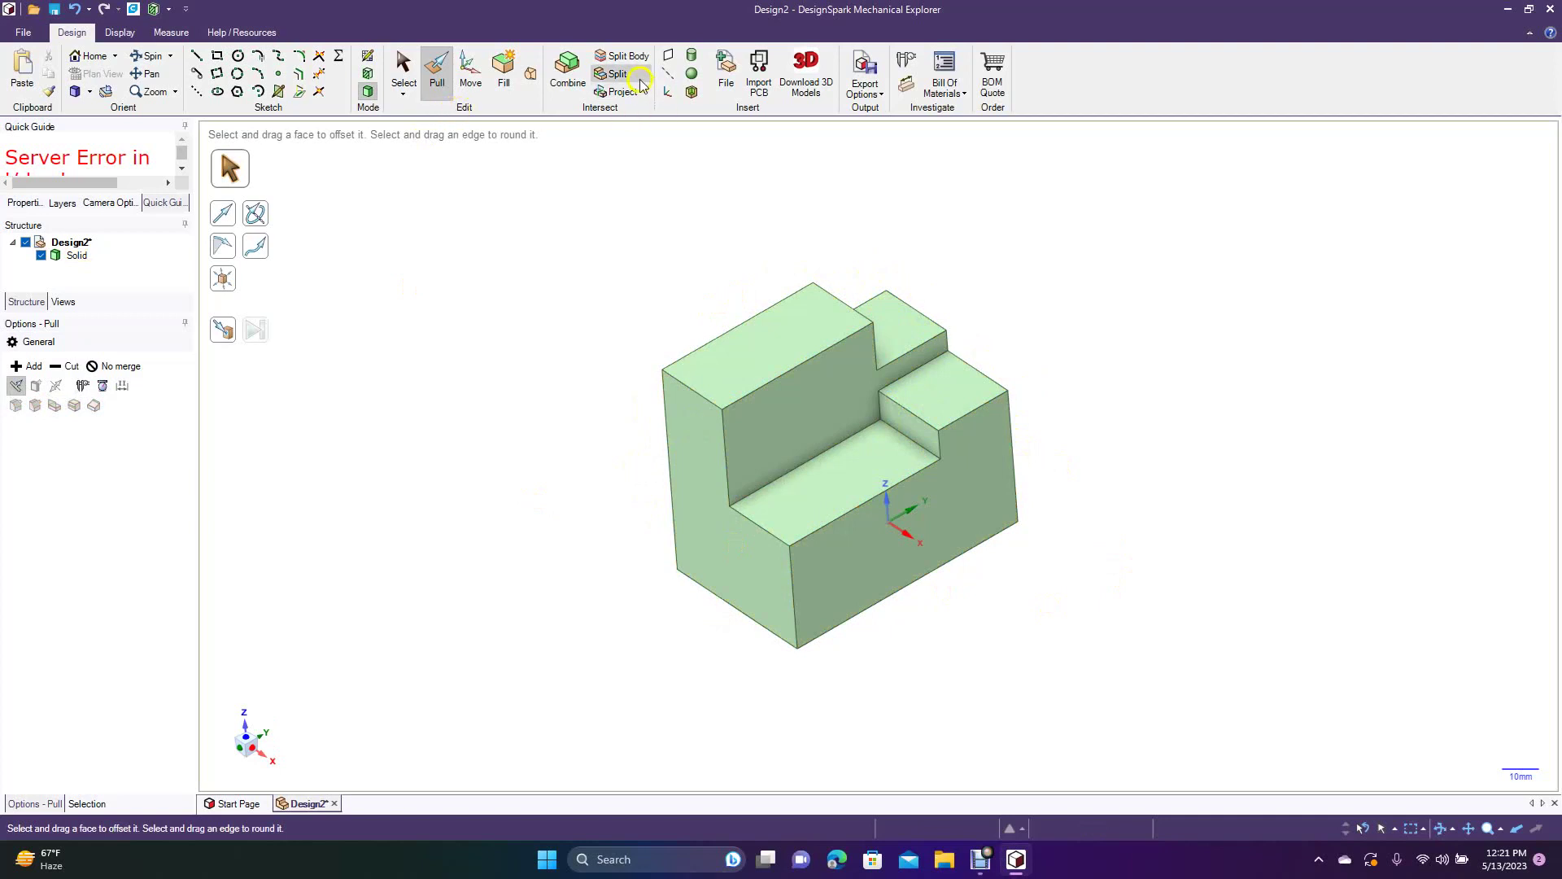
- Split the body in two using the tall section's inner vertical face as the cutter, keeping both regions
left_click(620, 56)
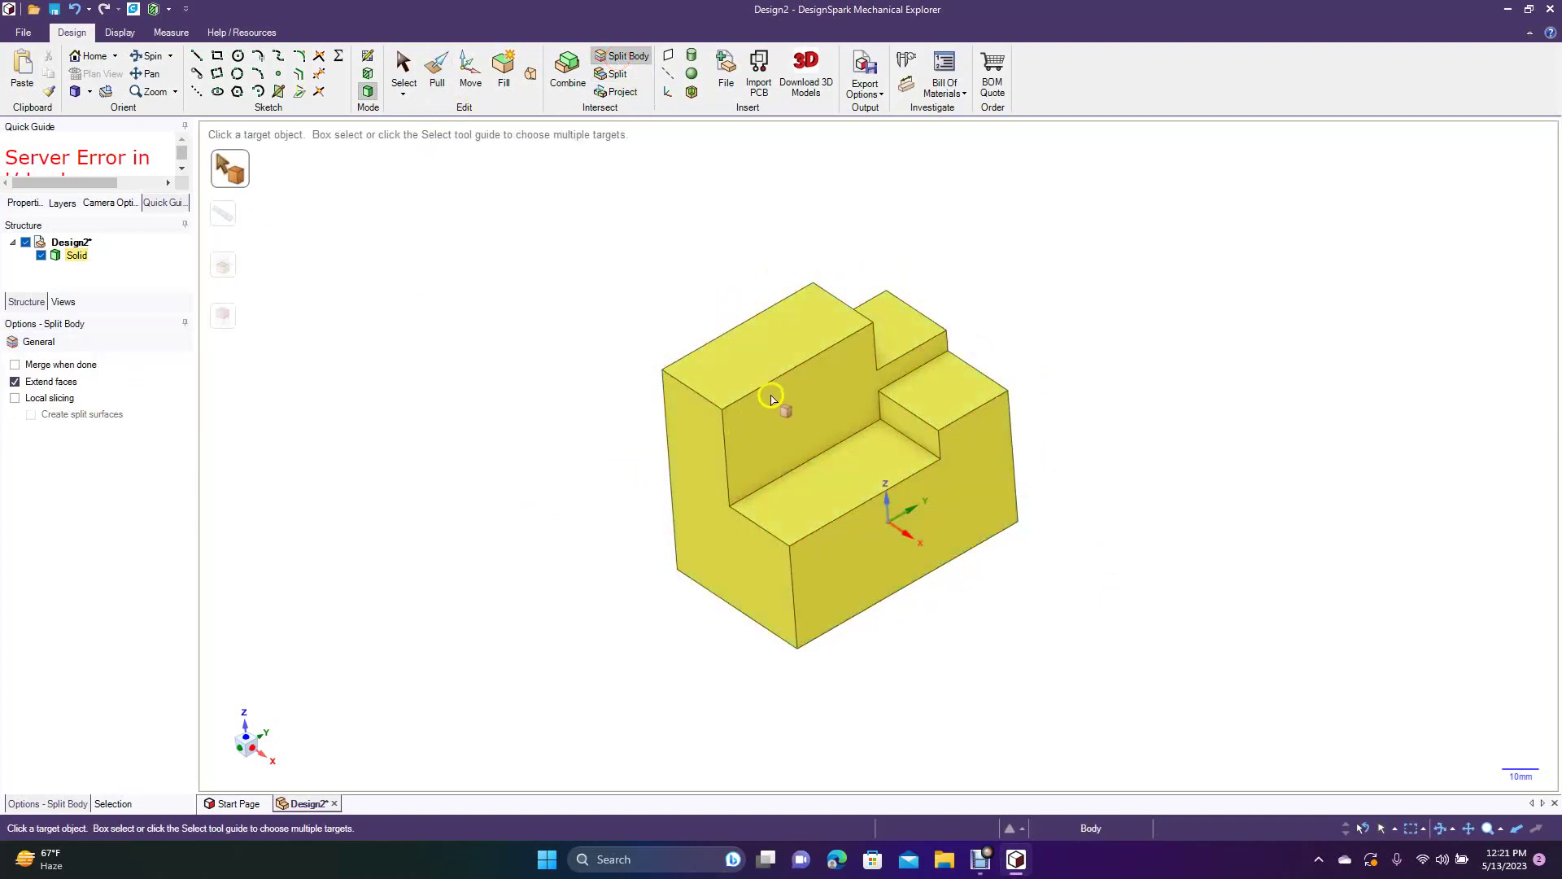
left_click(801, 394)
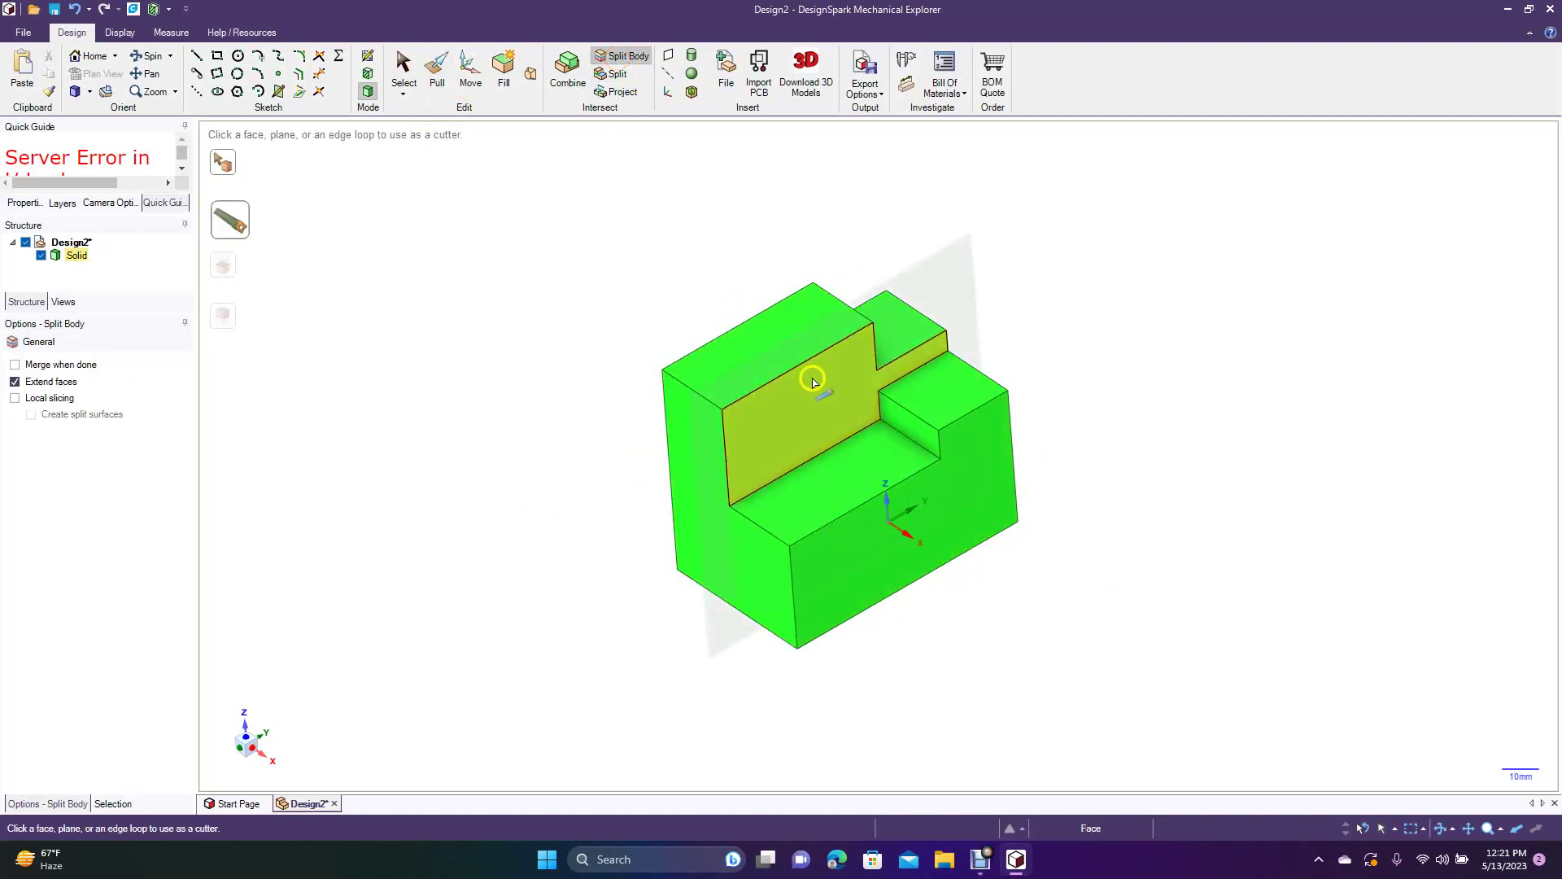
left_click(771, 345)
left_click(809, 409)
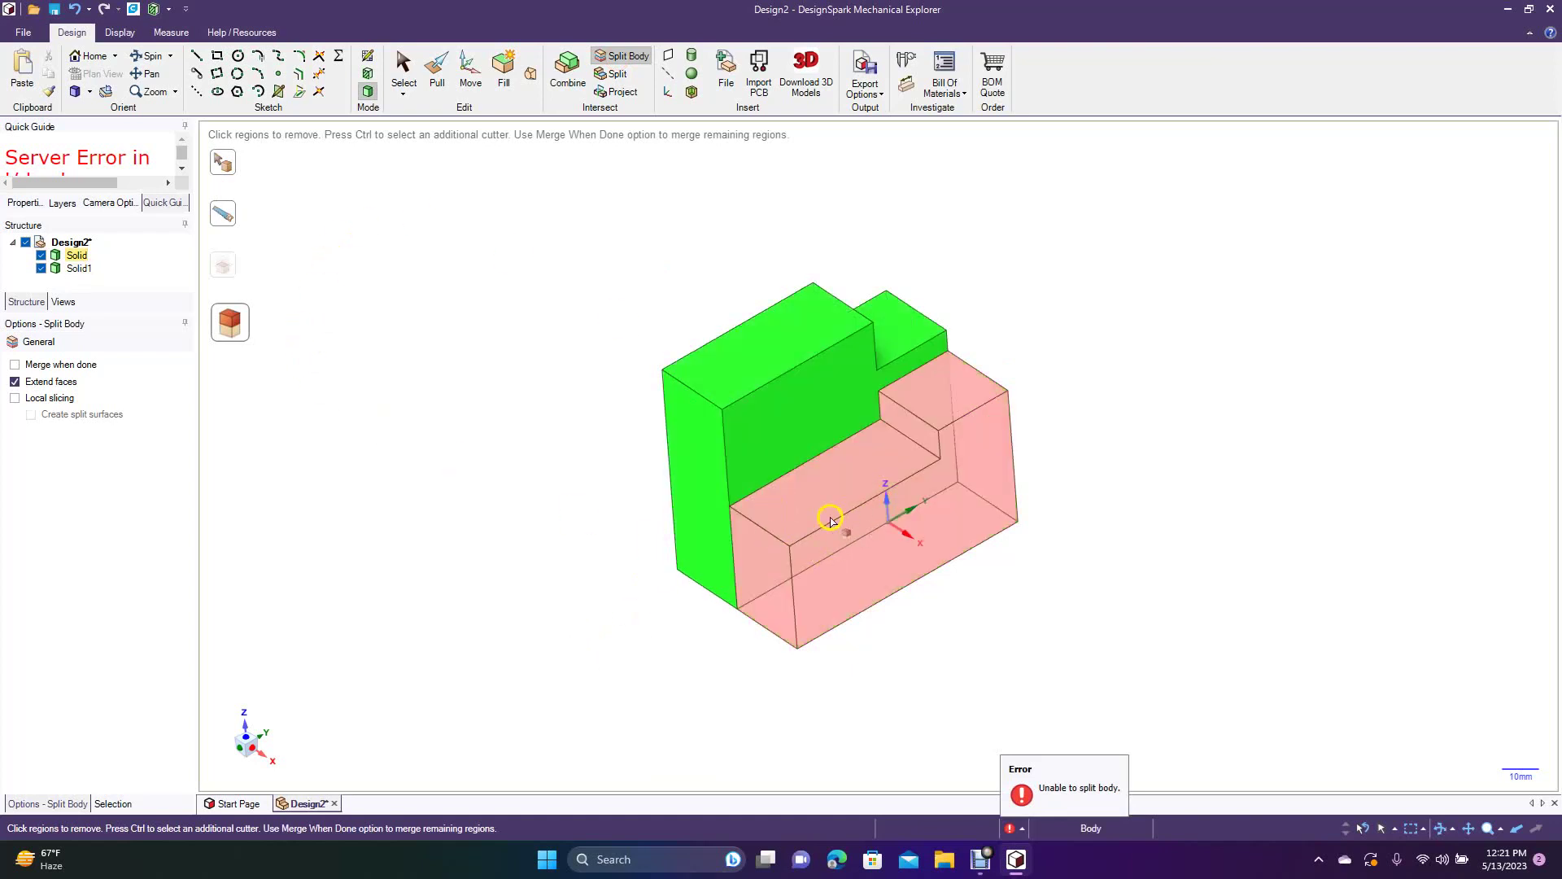
left_click(404, 69)
left_click(466, 229)
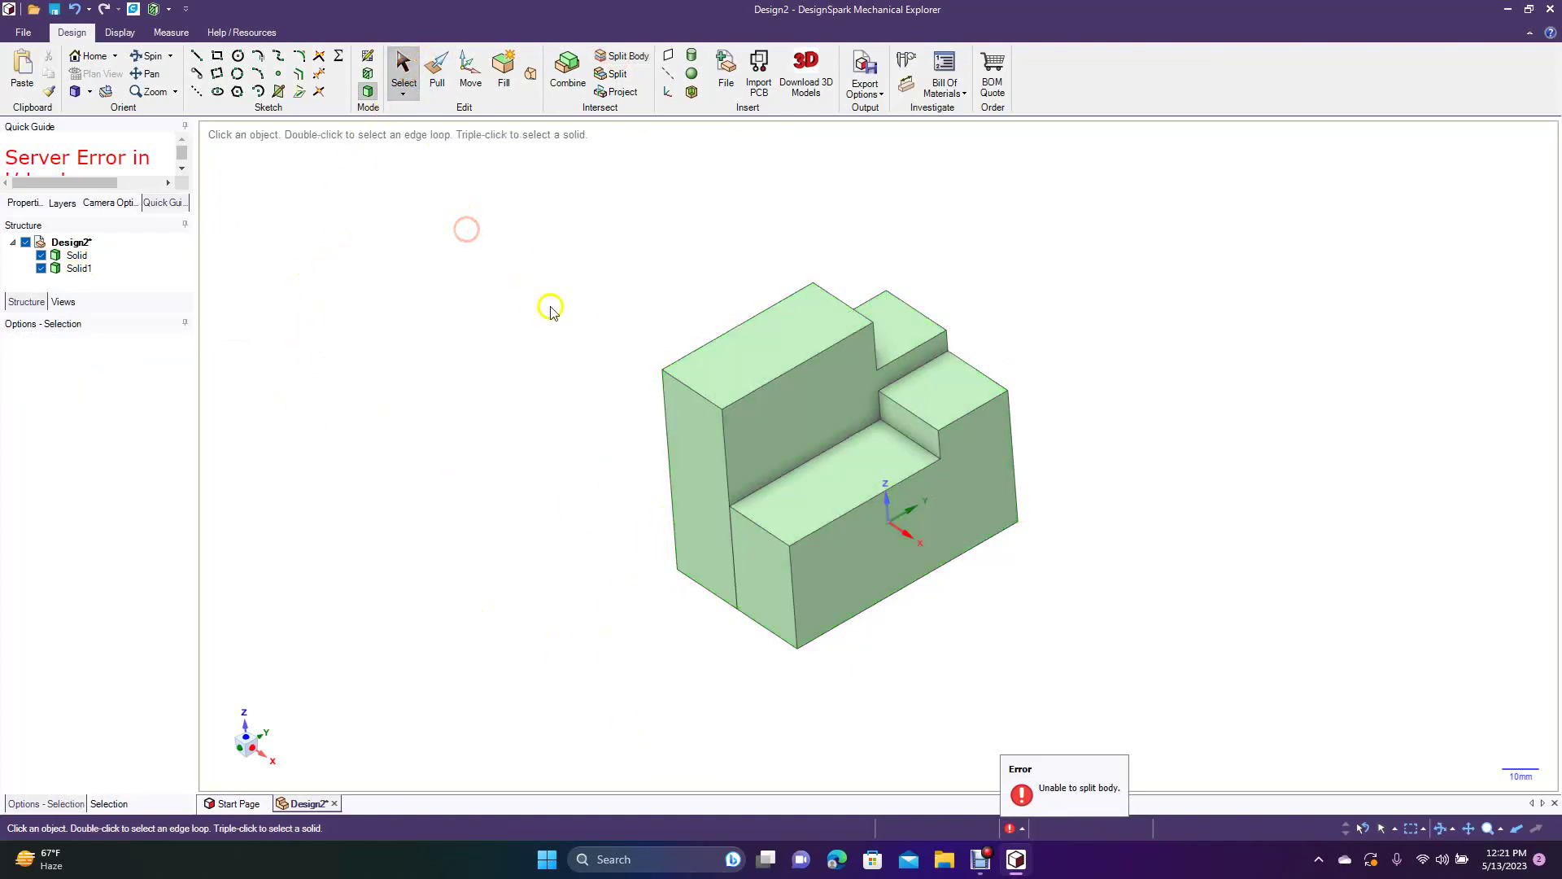
- Move the tall rear body and the low front body apart in opposite directions along the X axis
left_click(106, 257)
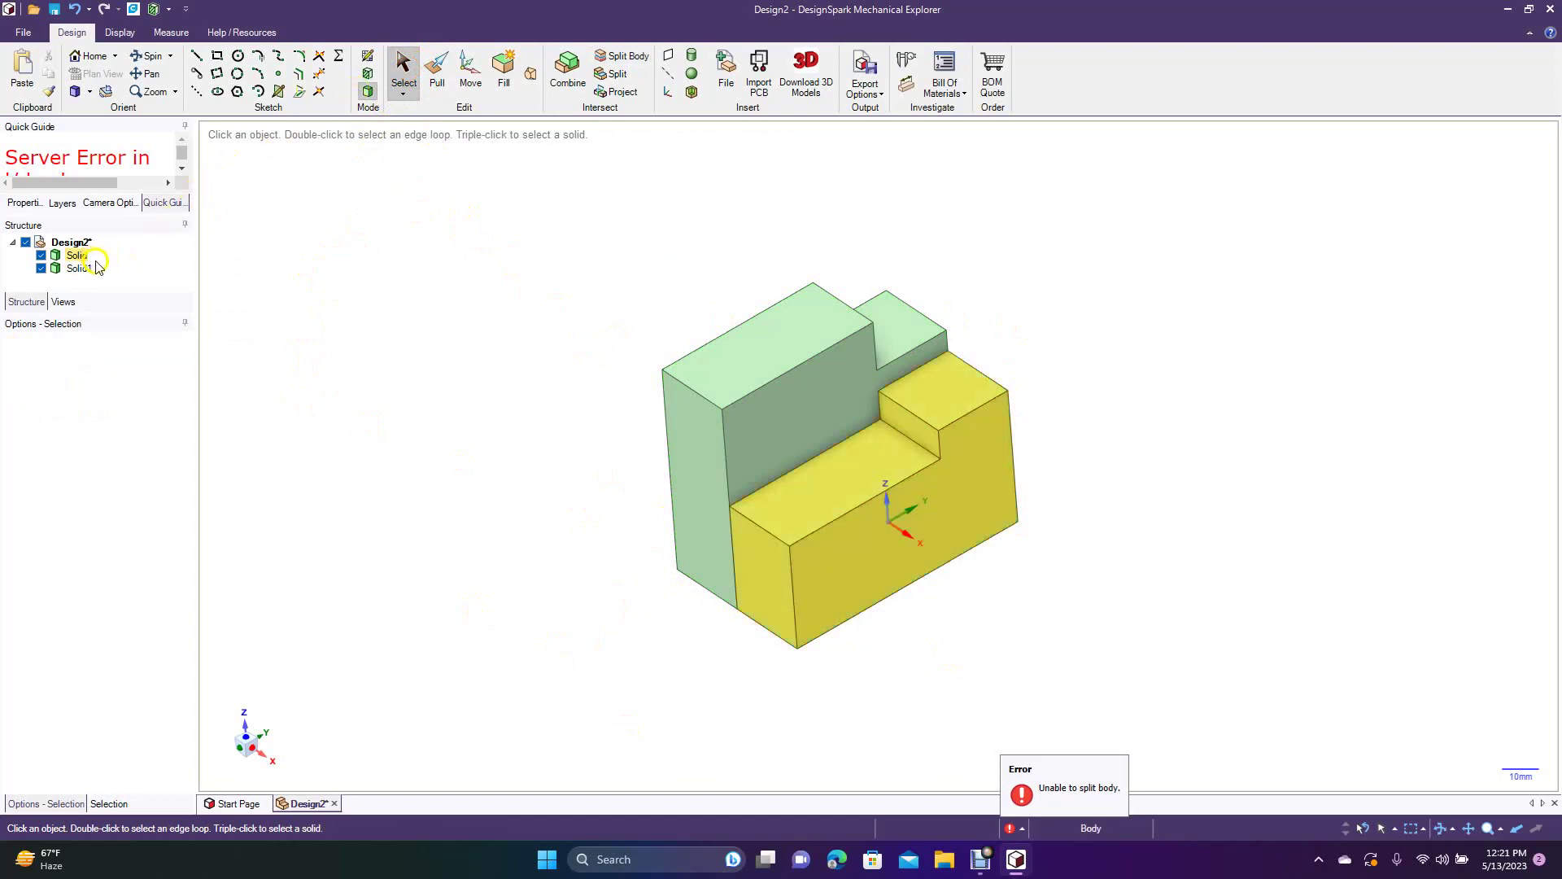
left_click(97, 270)
left_click(95, 271)
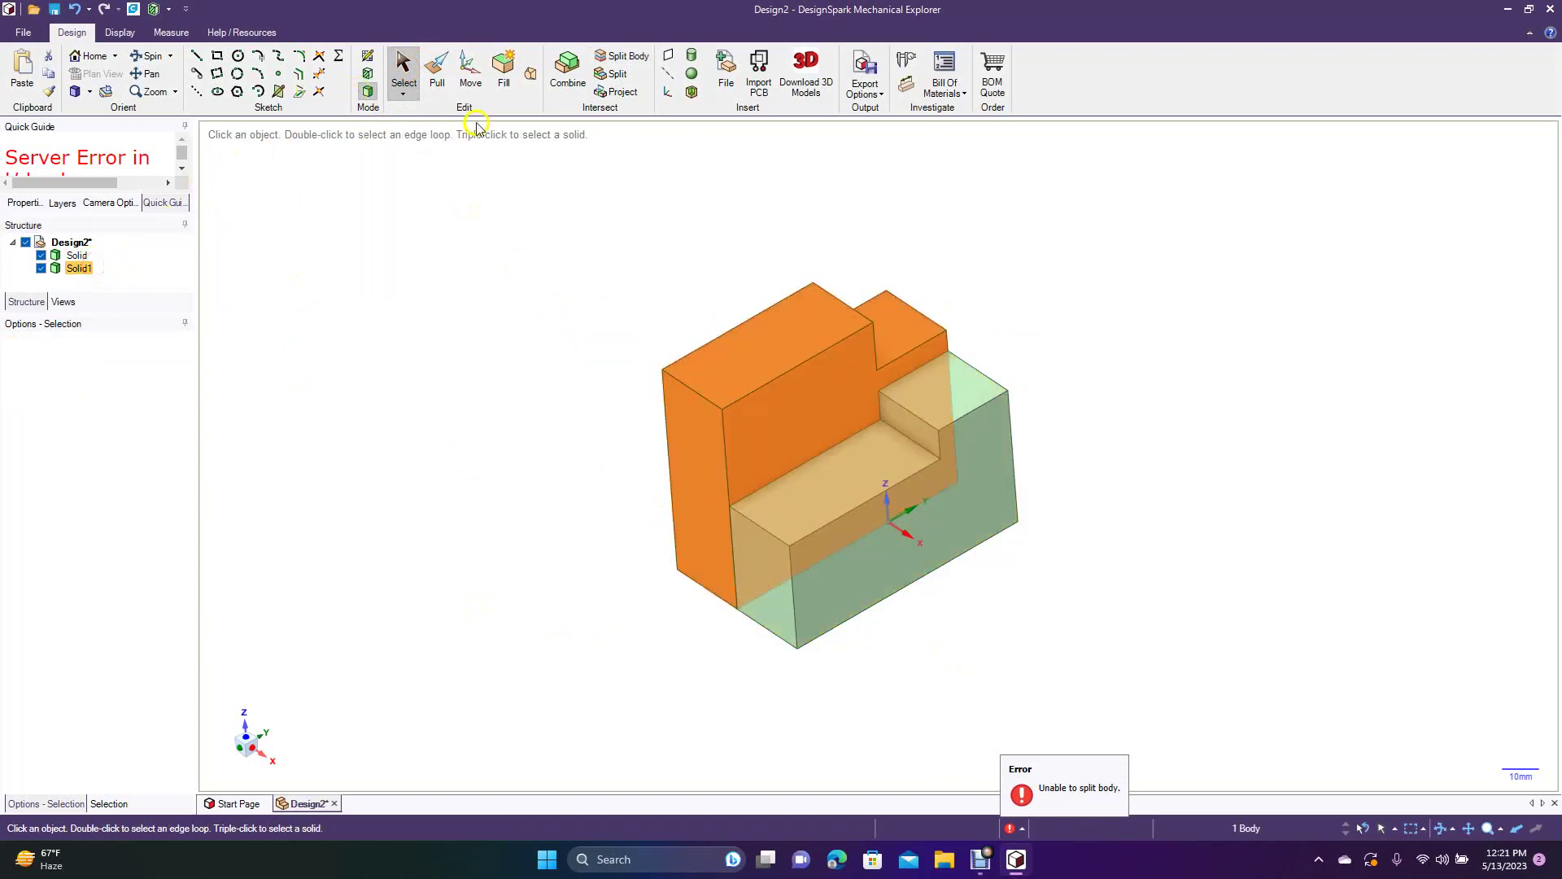
left_click(470, 81)
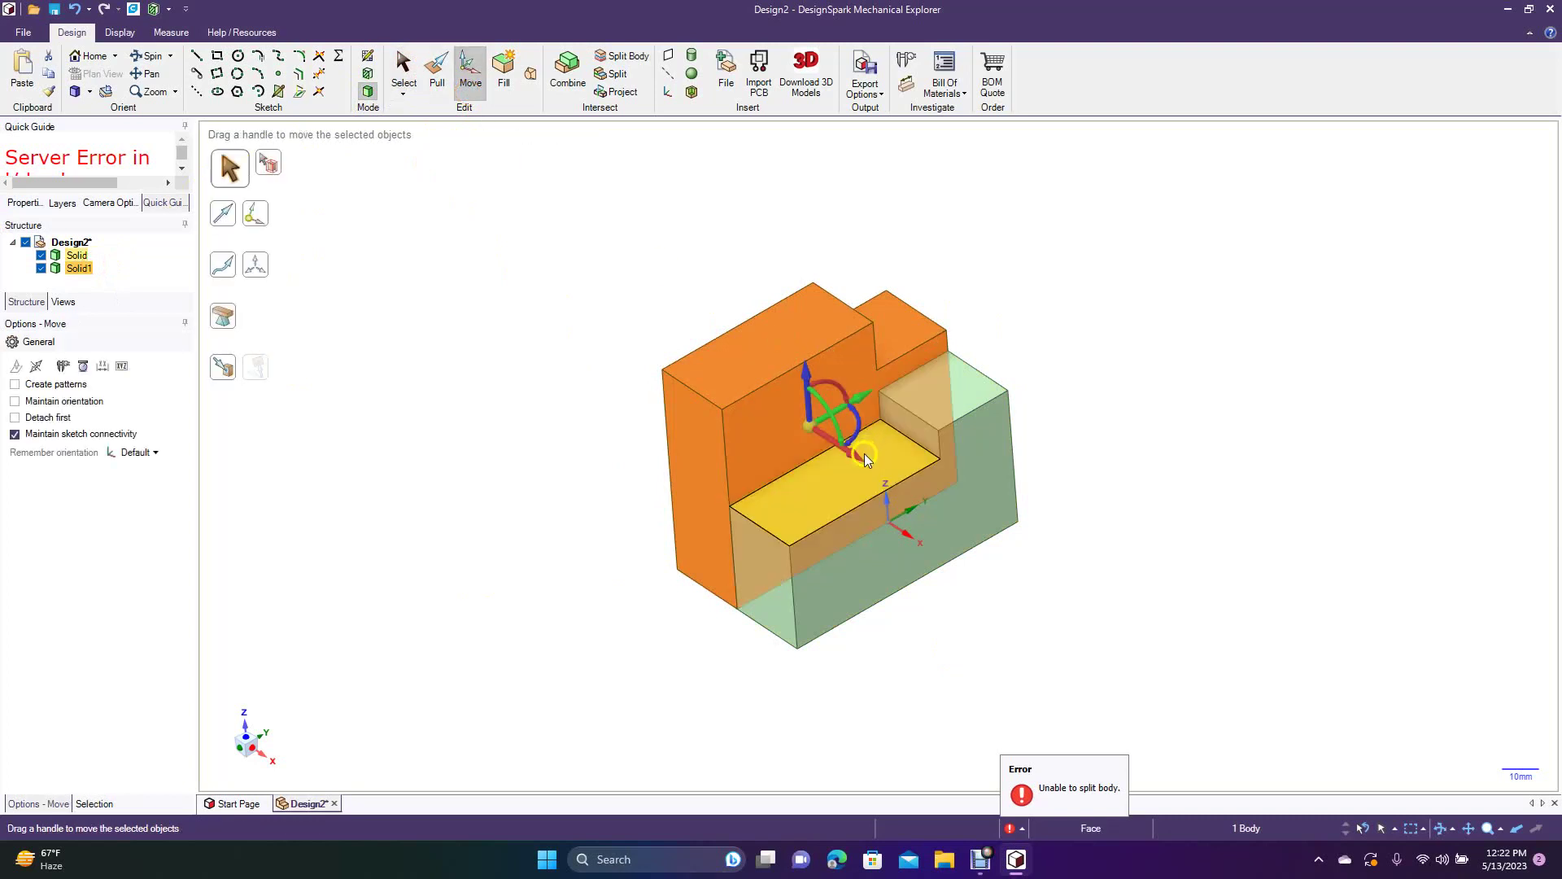
left_click_drag(861, 454, 511, 552)
left_click(511, 551)
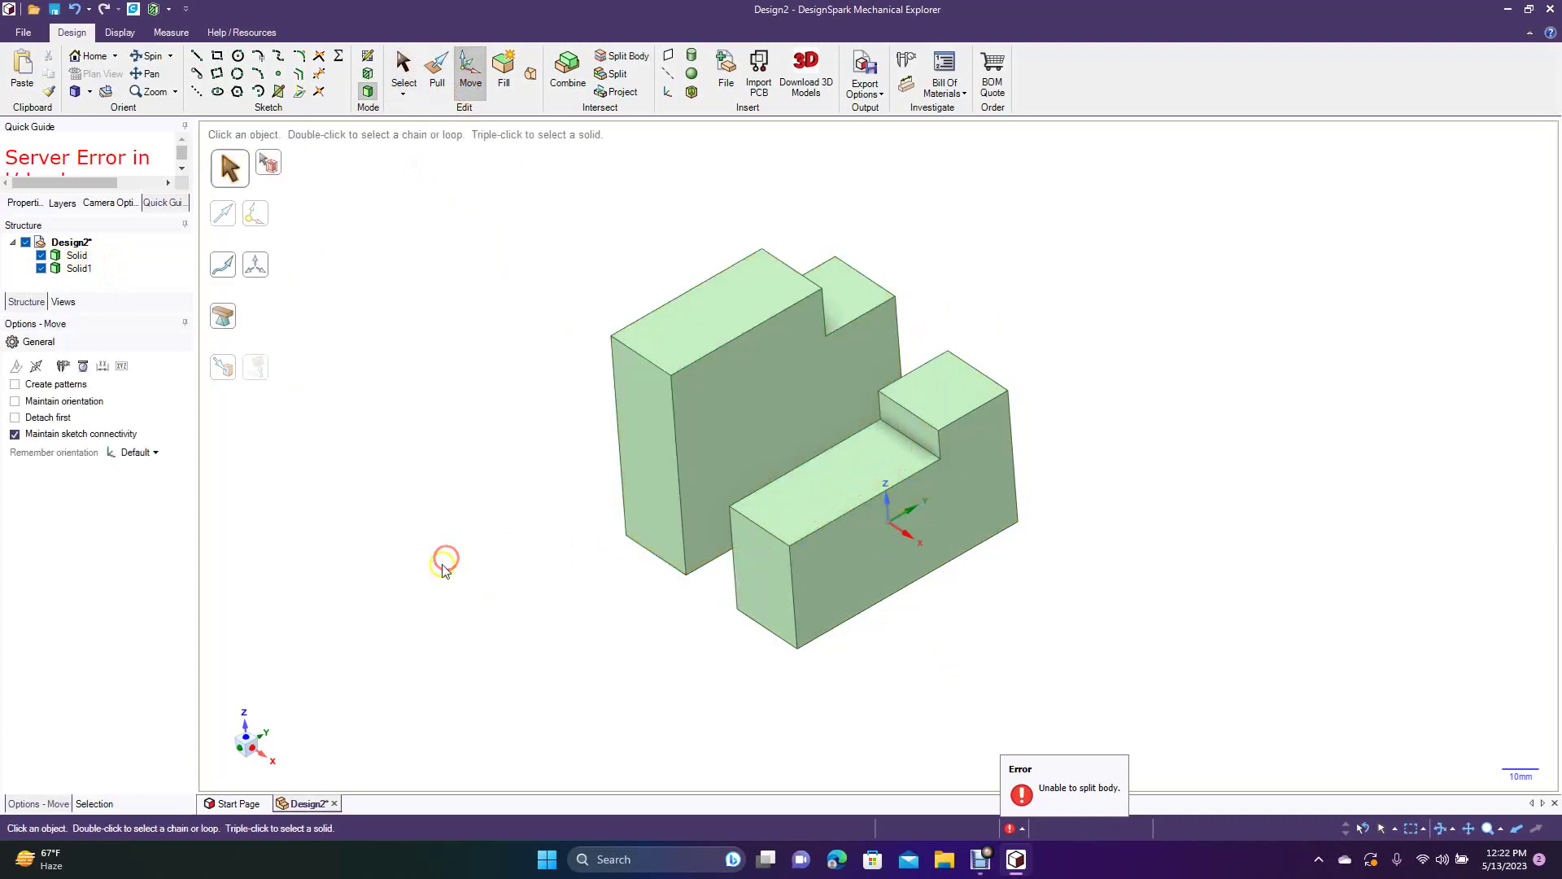
left_click(95, 261)
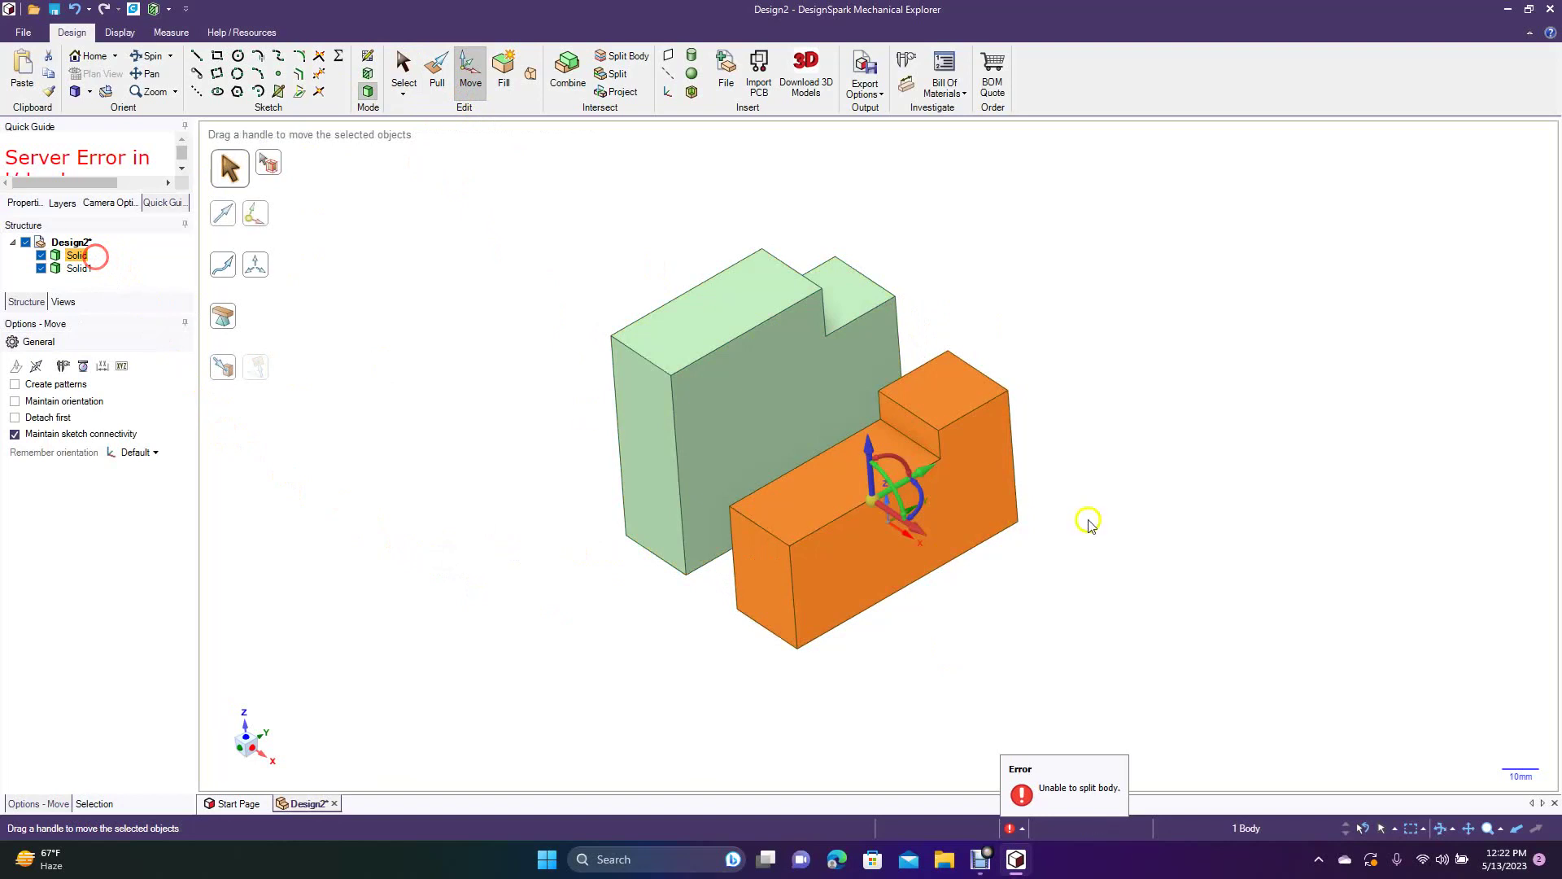
left_click_drag(922, 534, 948, 546)
left_click(516, 404)
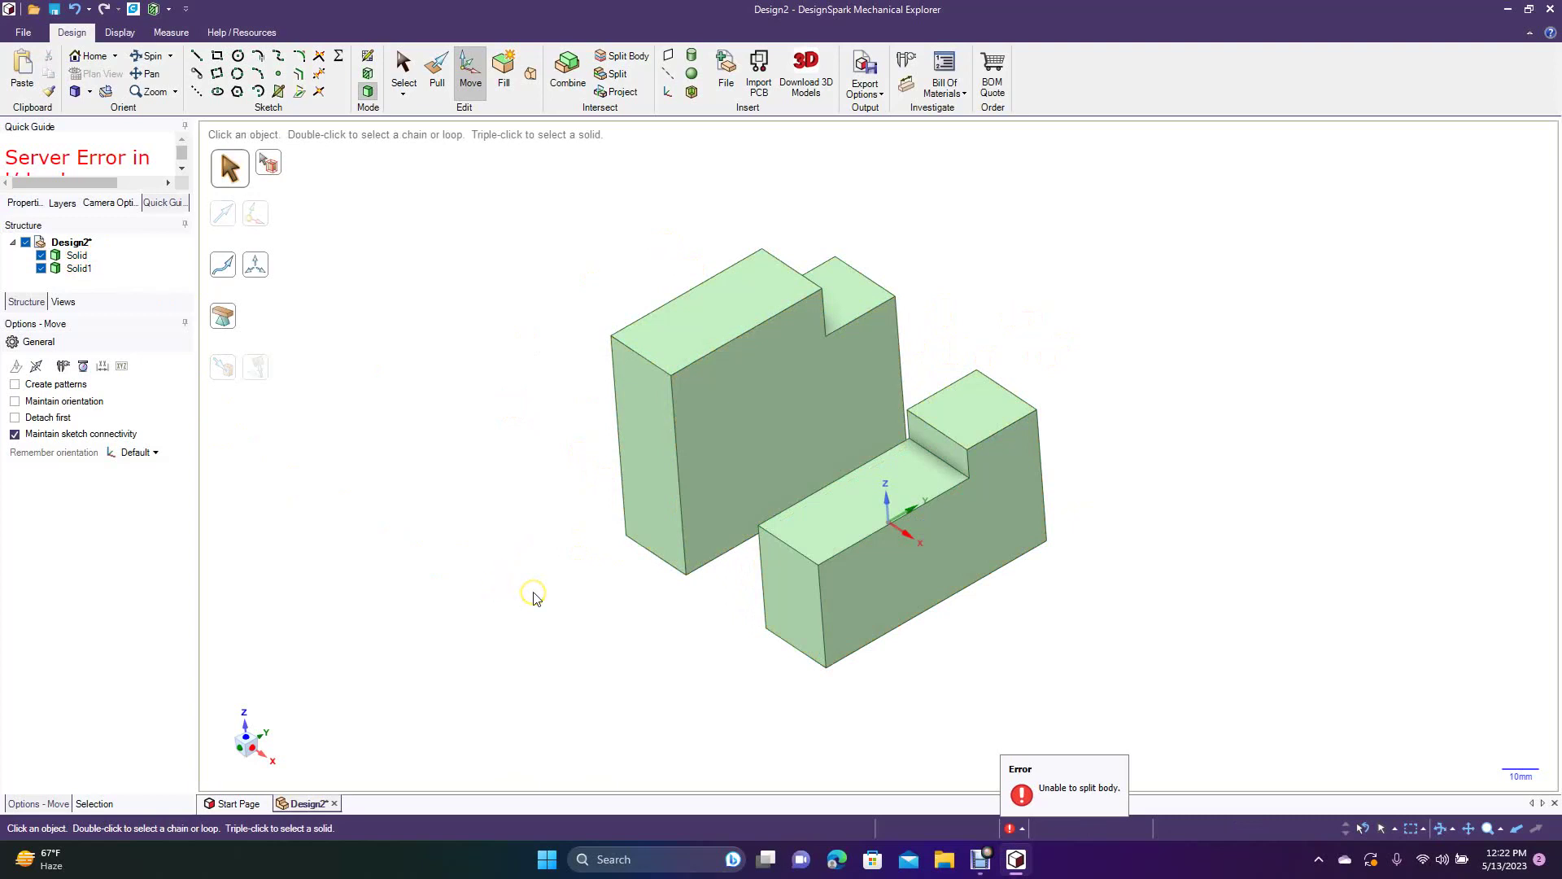
- Undo the two body moves and the body split
key("ctrl+z")
key("ctrl+z")
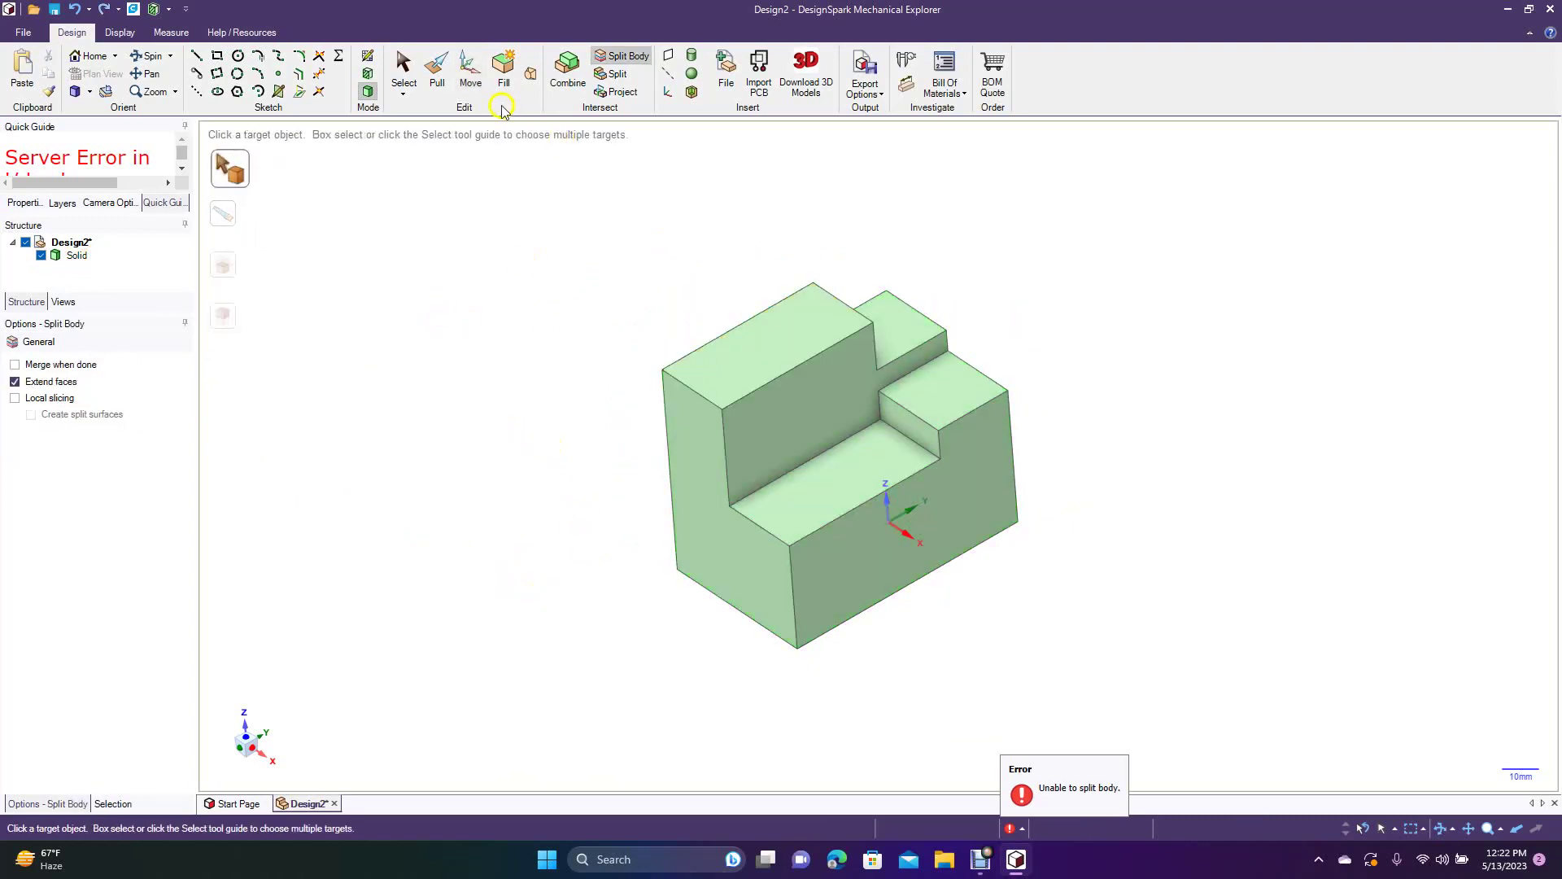
left_click(399, 66)
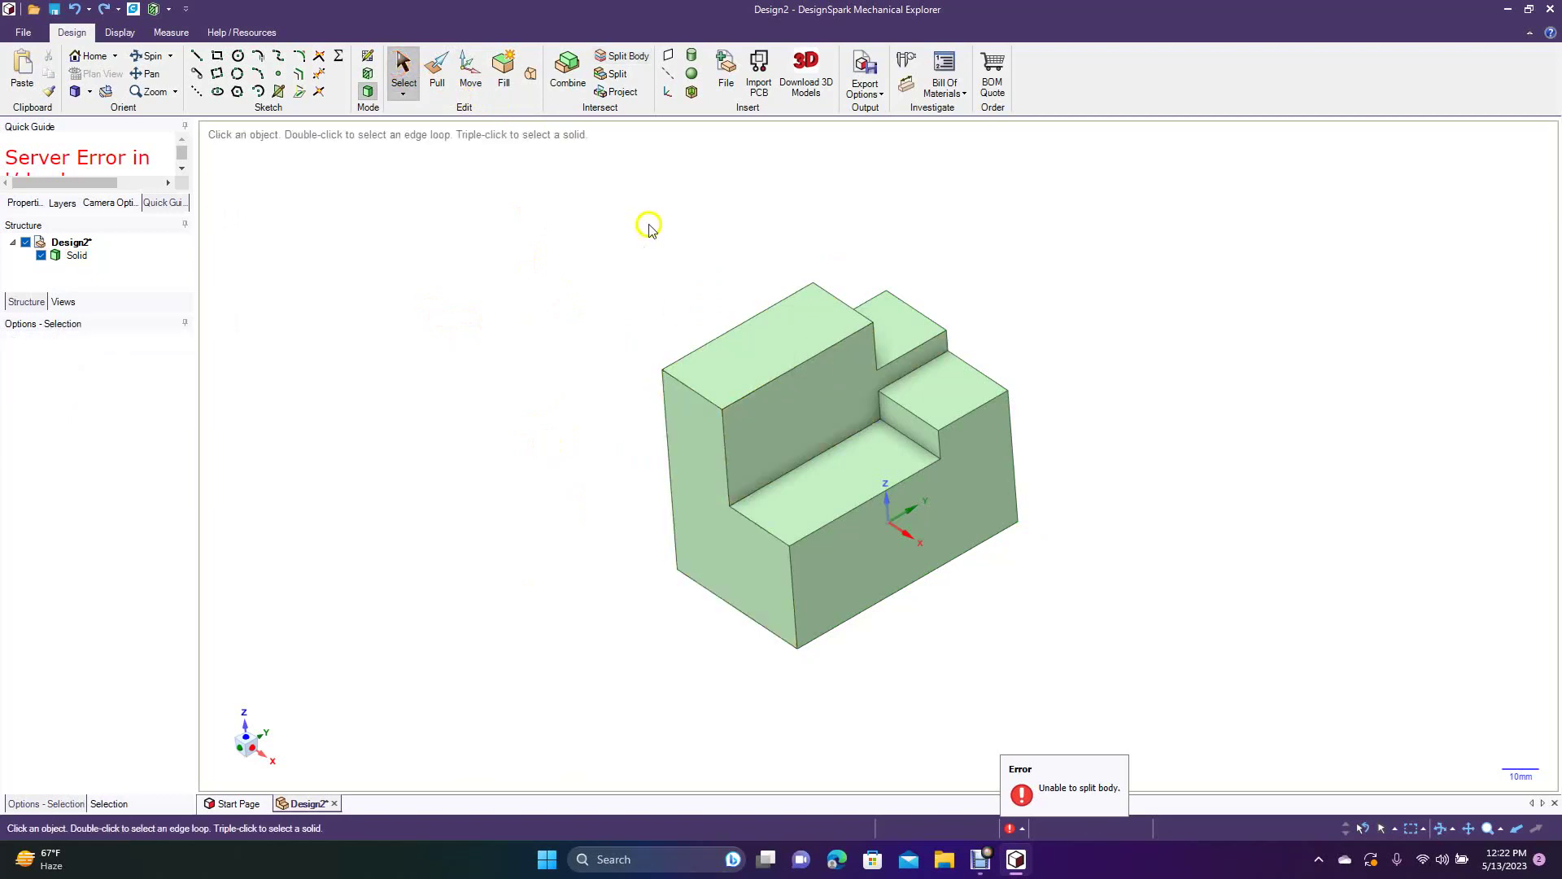
- Use Split Body to divide the solid again along the tall section's inner vertical face
left_click(627, 56)
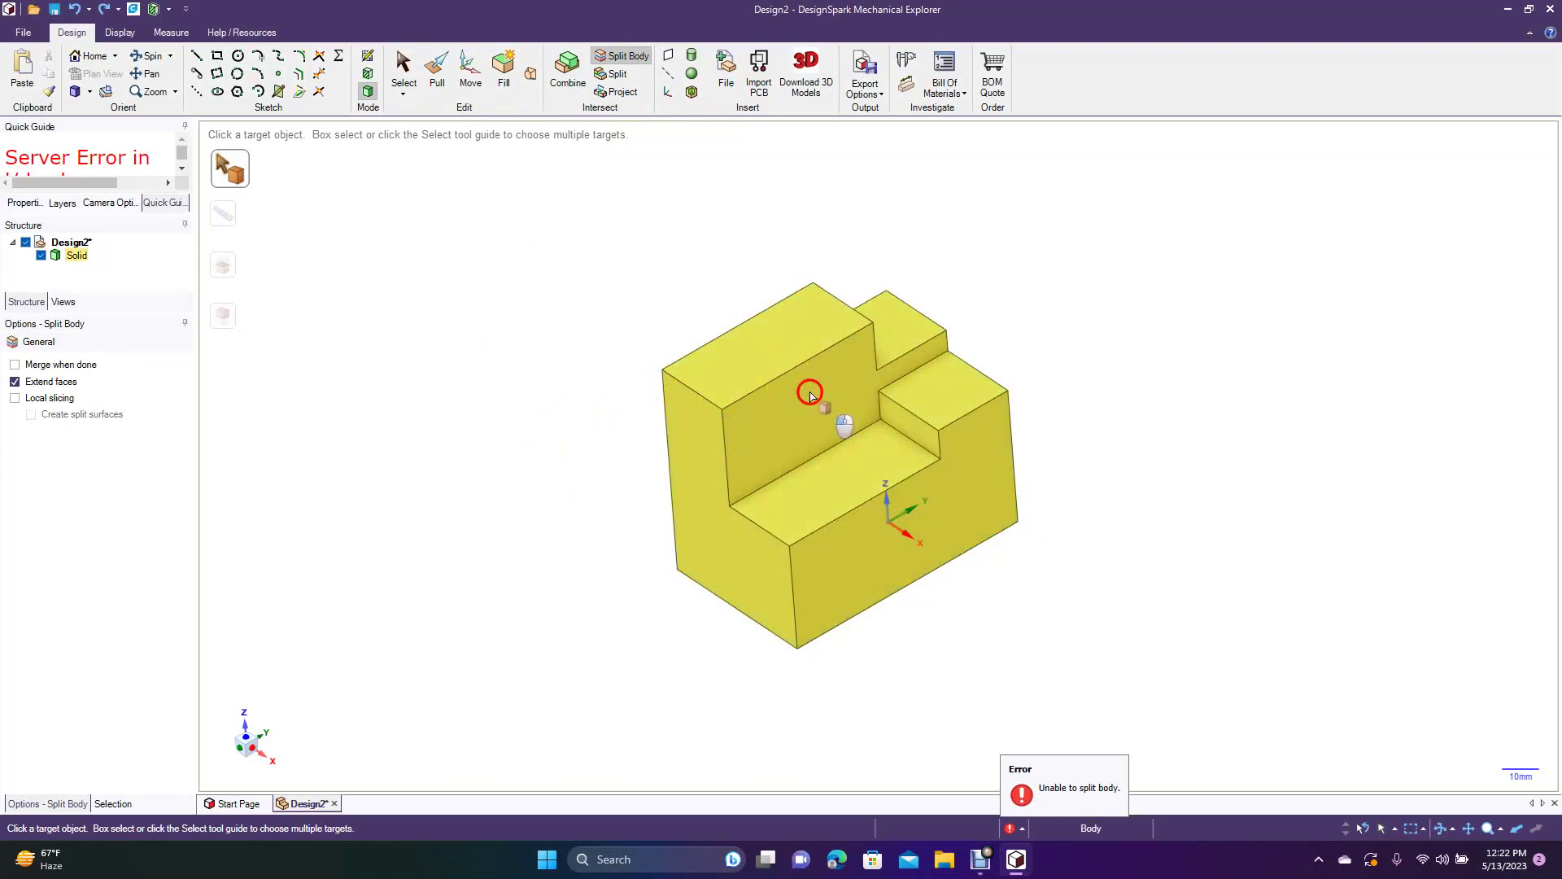
left_click(810, 395)
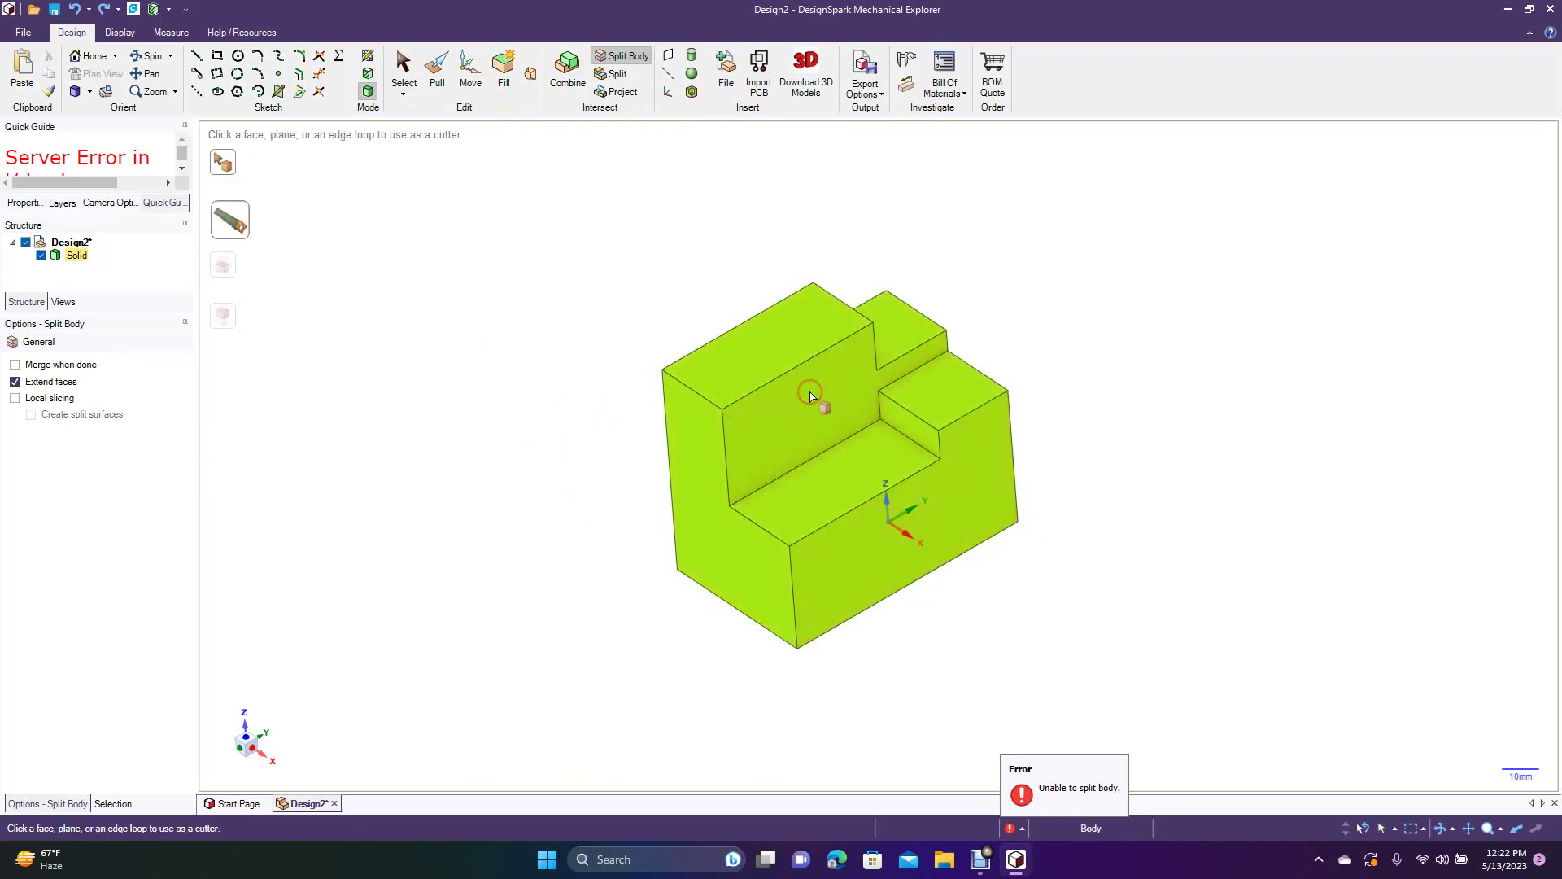
left_click(786, 358)
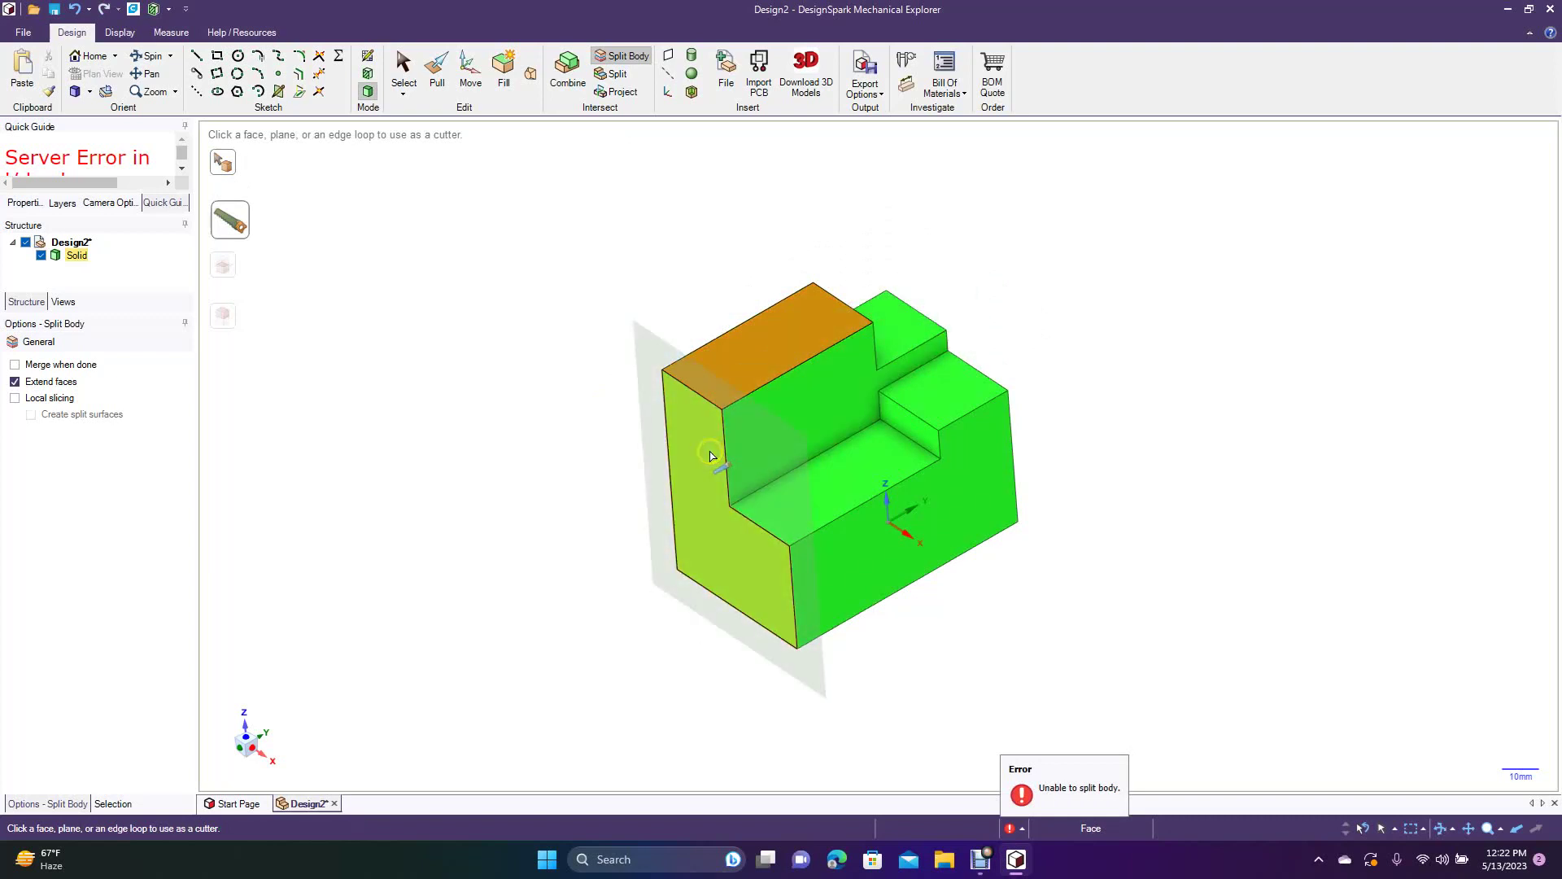
left_click(820, 421)
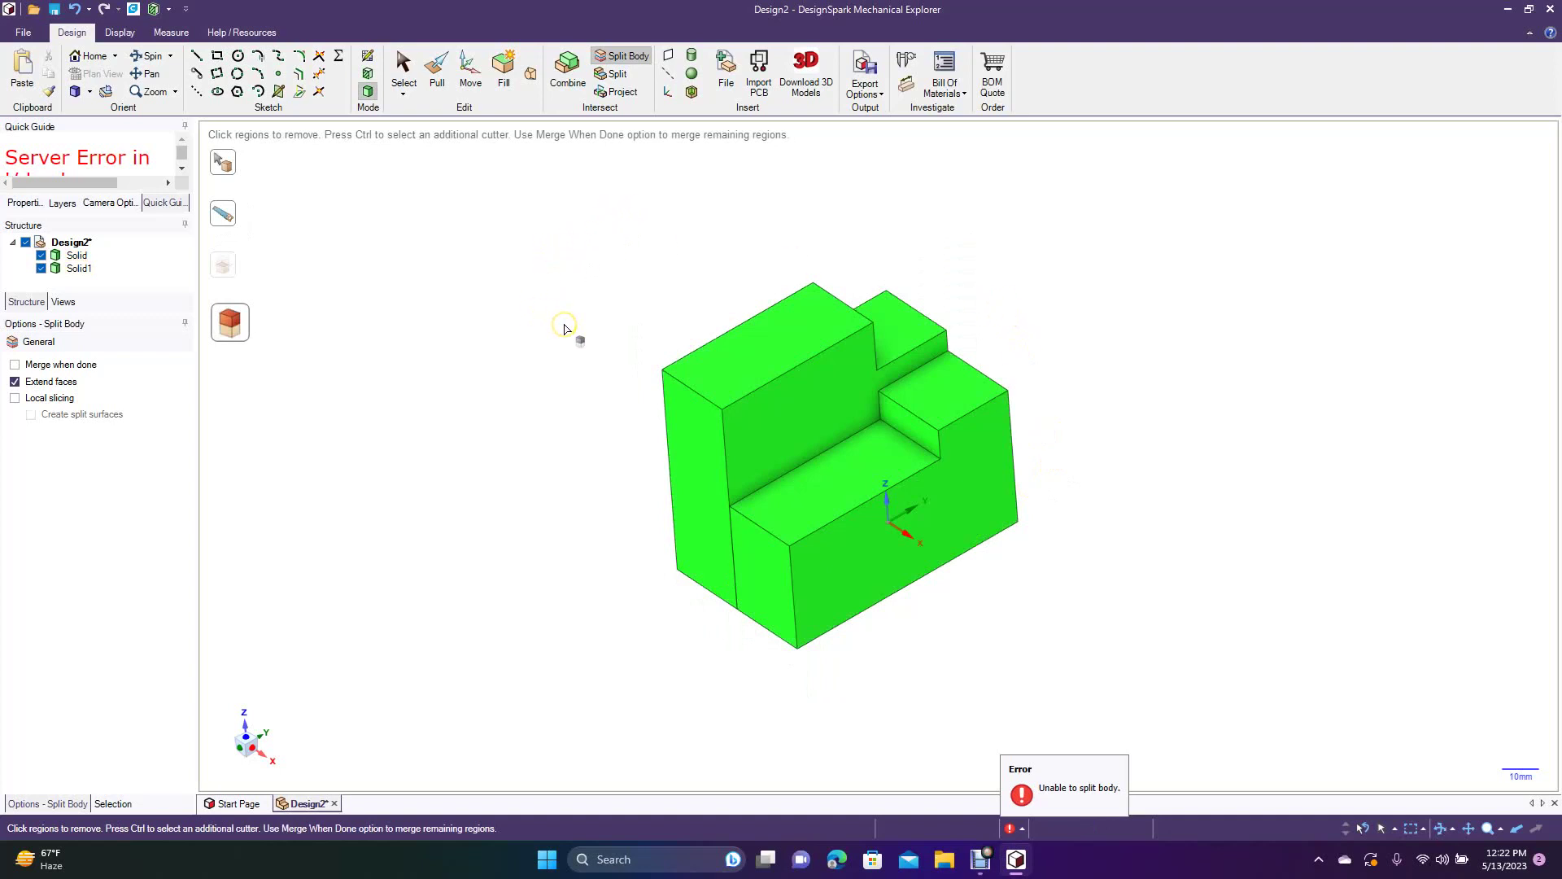
- Undo the repeated body split and the earlier pull that lengthened the block
key("Escape")
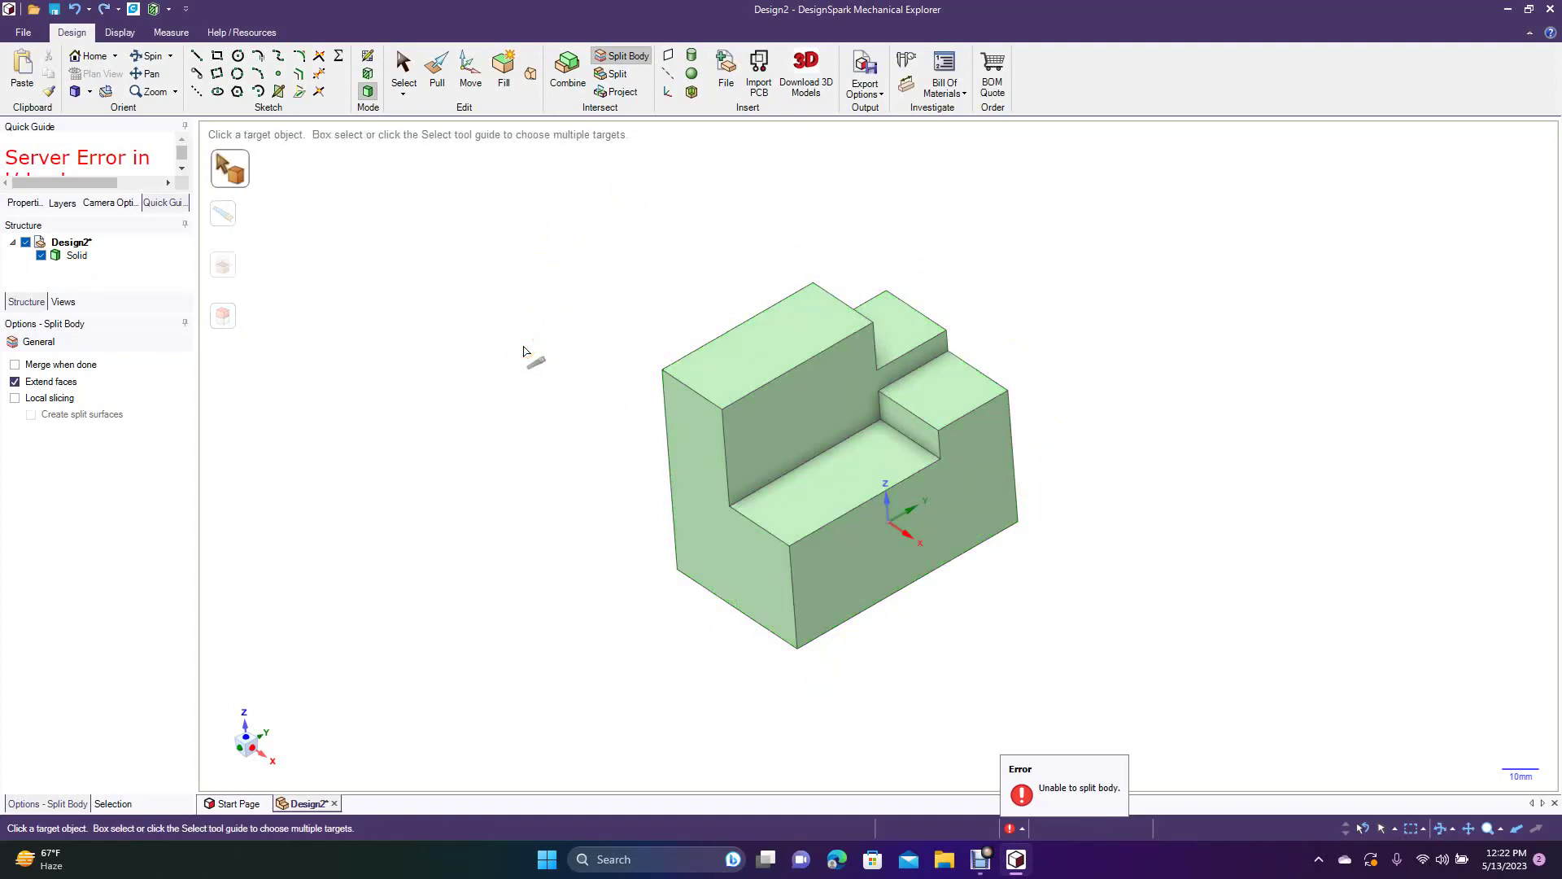
left_click(402, 72)
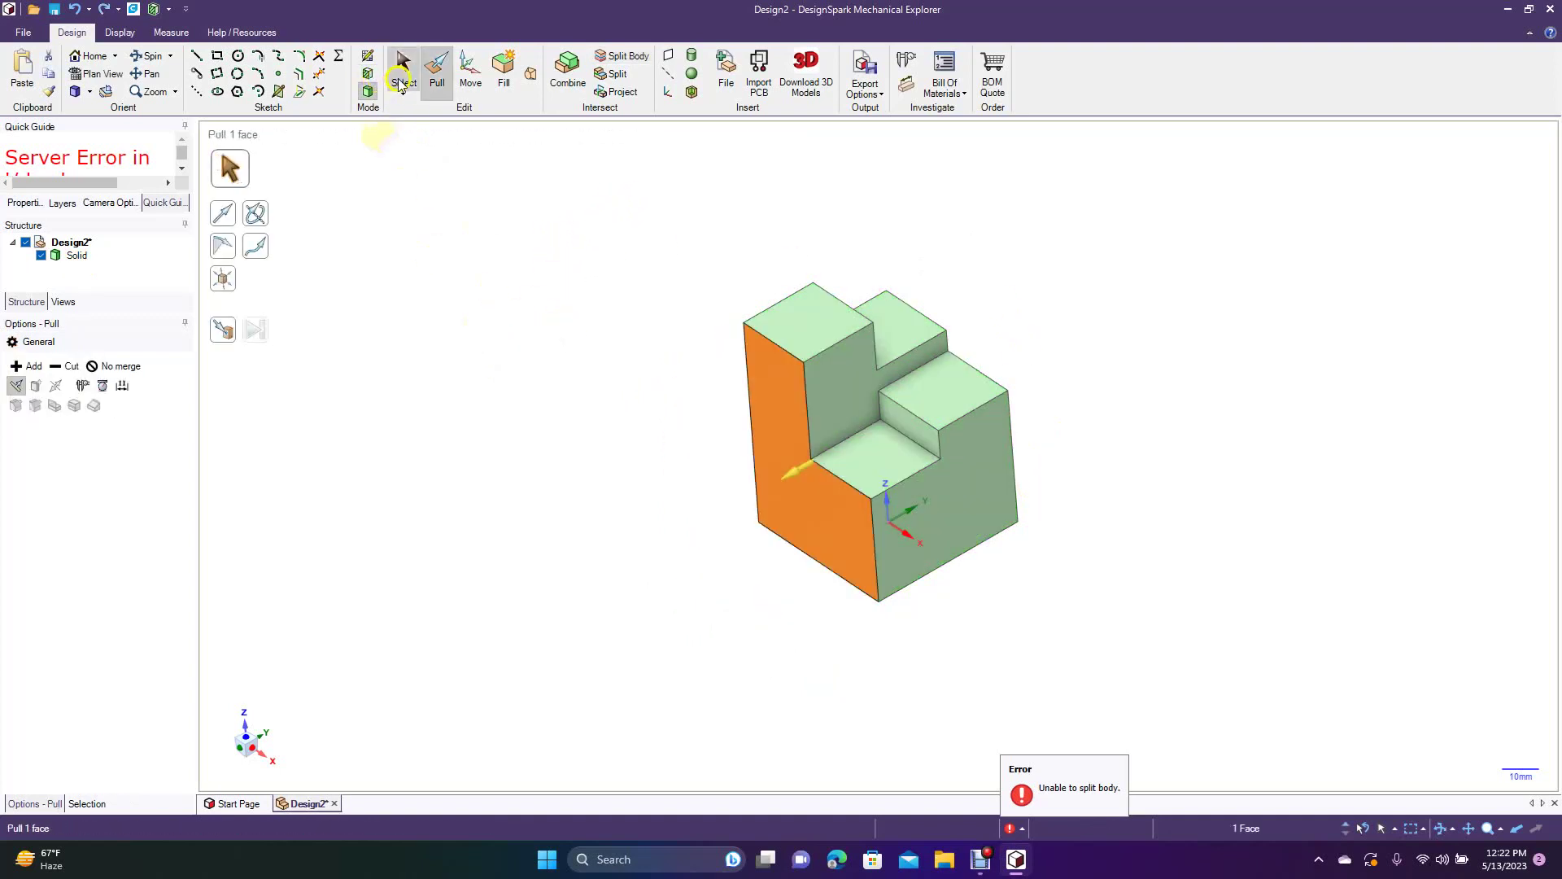
left_click(469, 377)
- Pull the block's L-shaped side face outward again to extend the tall section and the recess along Y
key("p")
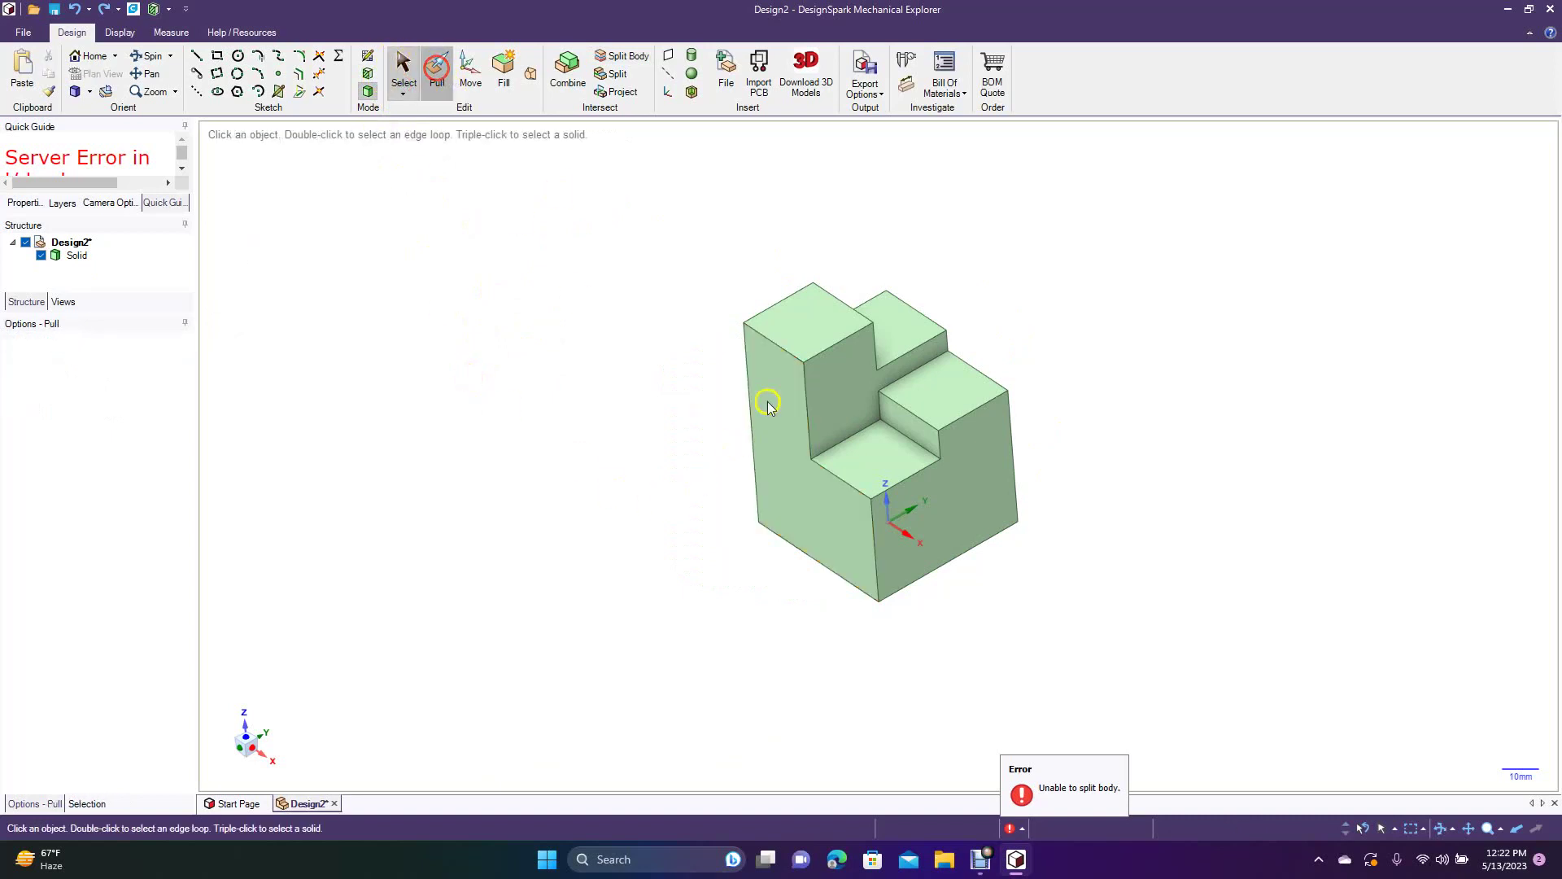
left_click(784, 463)
left_click_drag(785, 463, 683, 516)
left_click(494, 496)
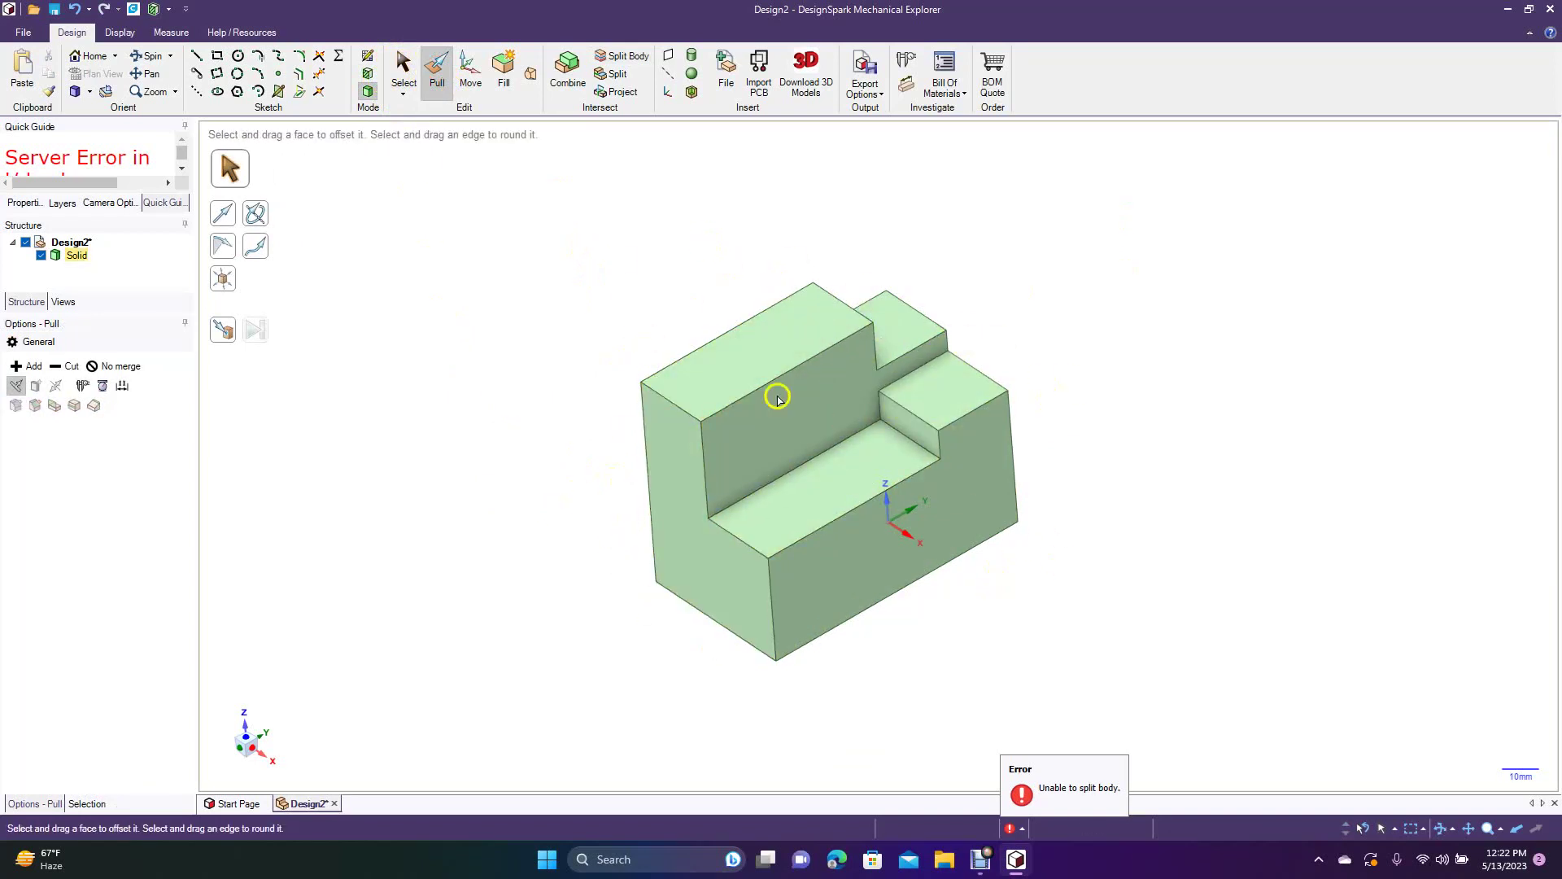
- Split the body crosswise using the vertical face at the inner end of the recess as the cutter
left_click(625, 55)
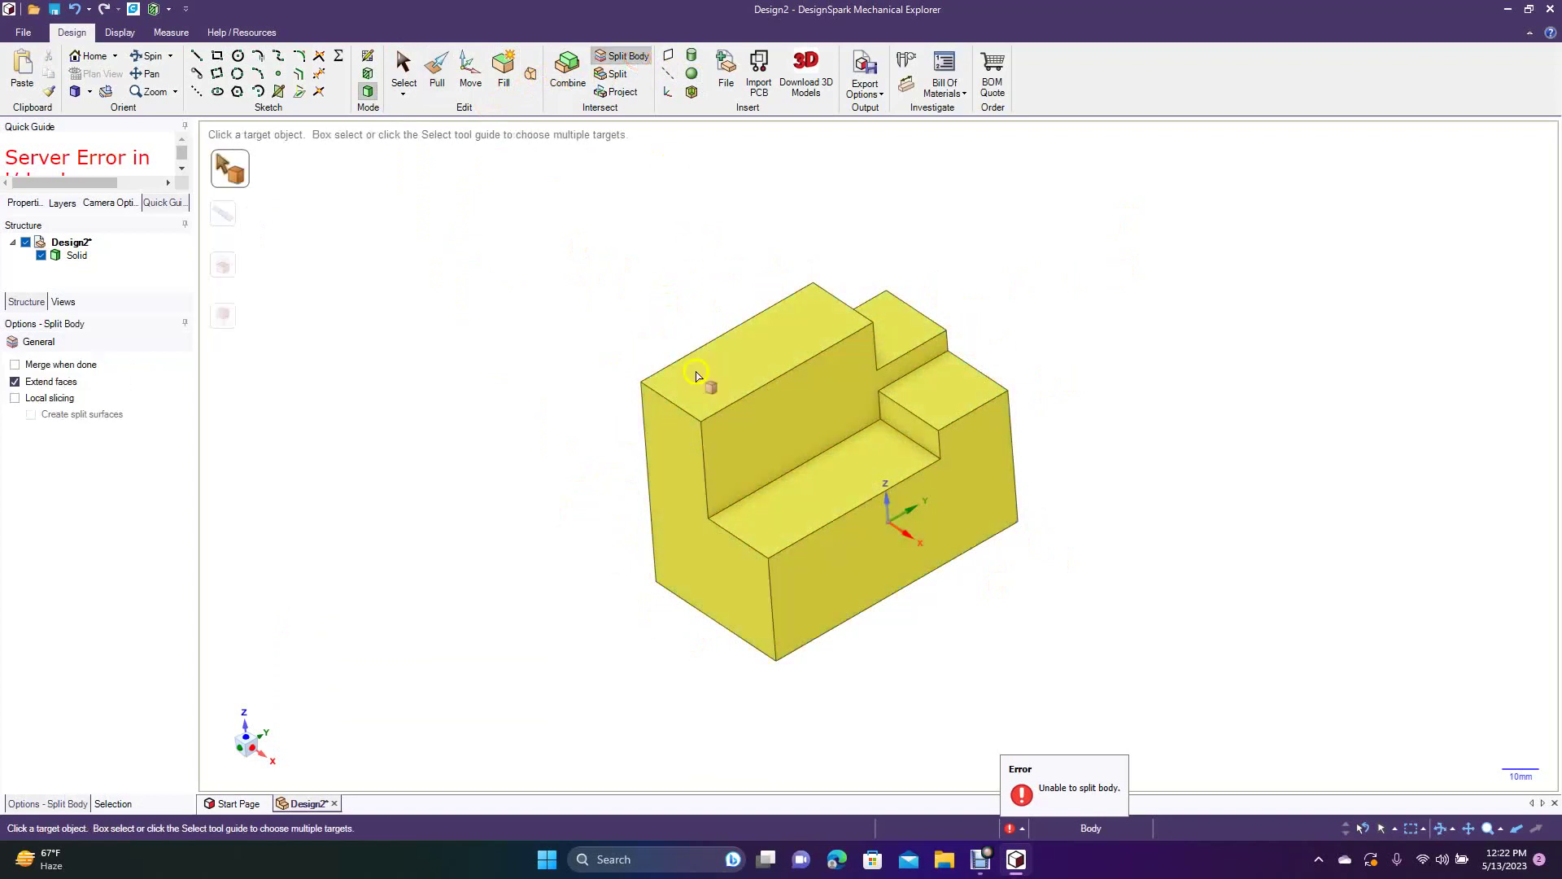
left_click(691, 527)
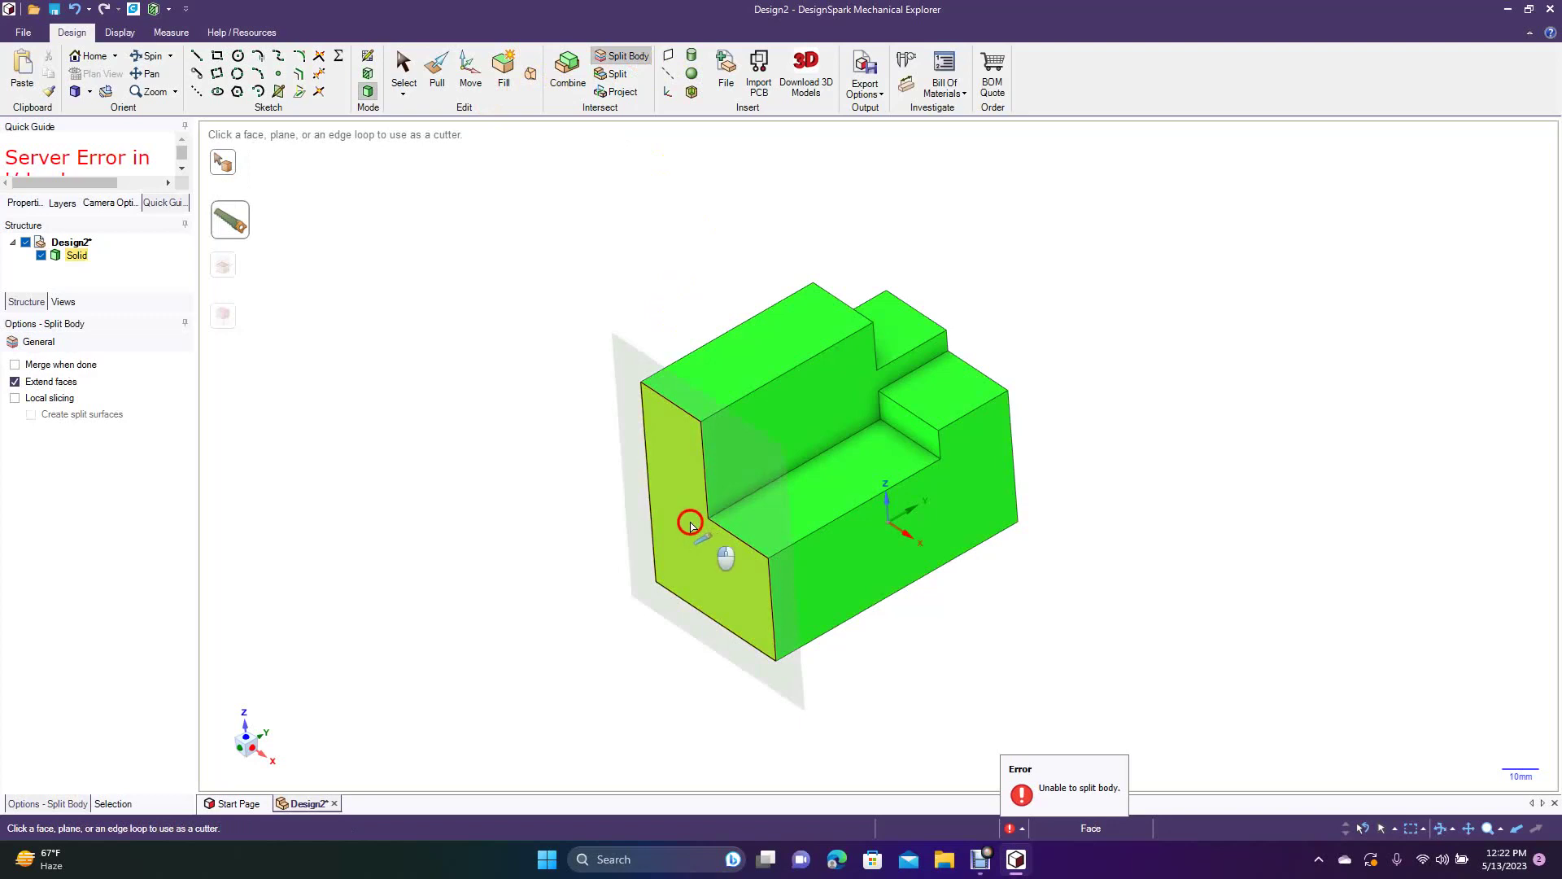
left_click(690, 527)
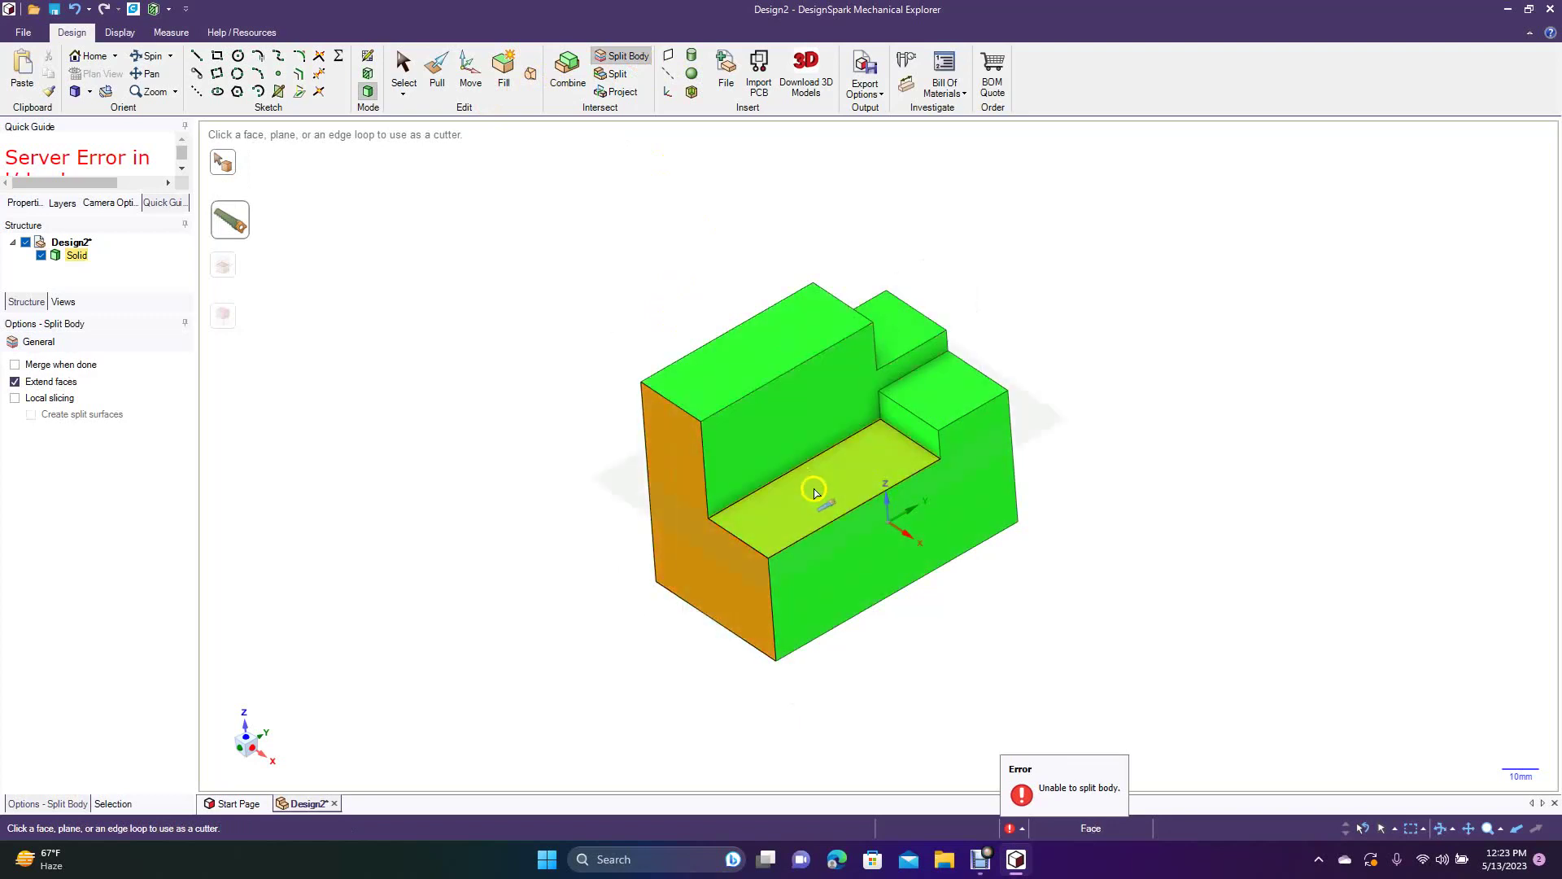
left_click(894, 410)
left_click(944, 535)
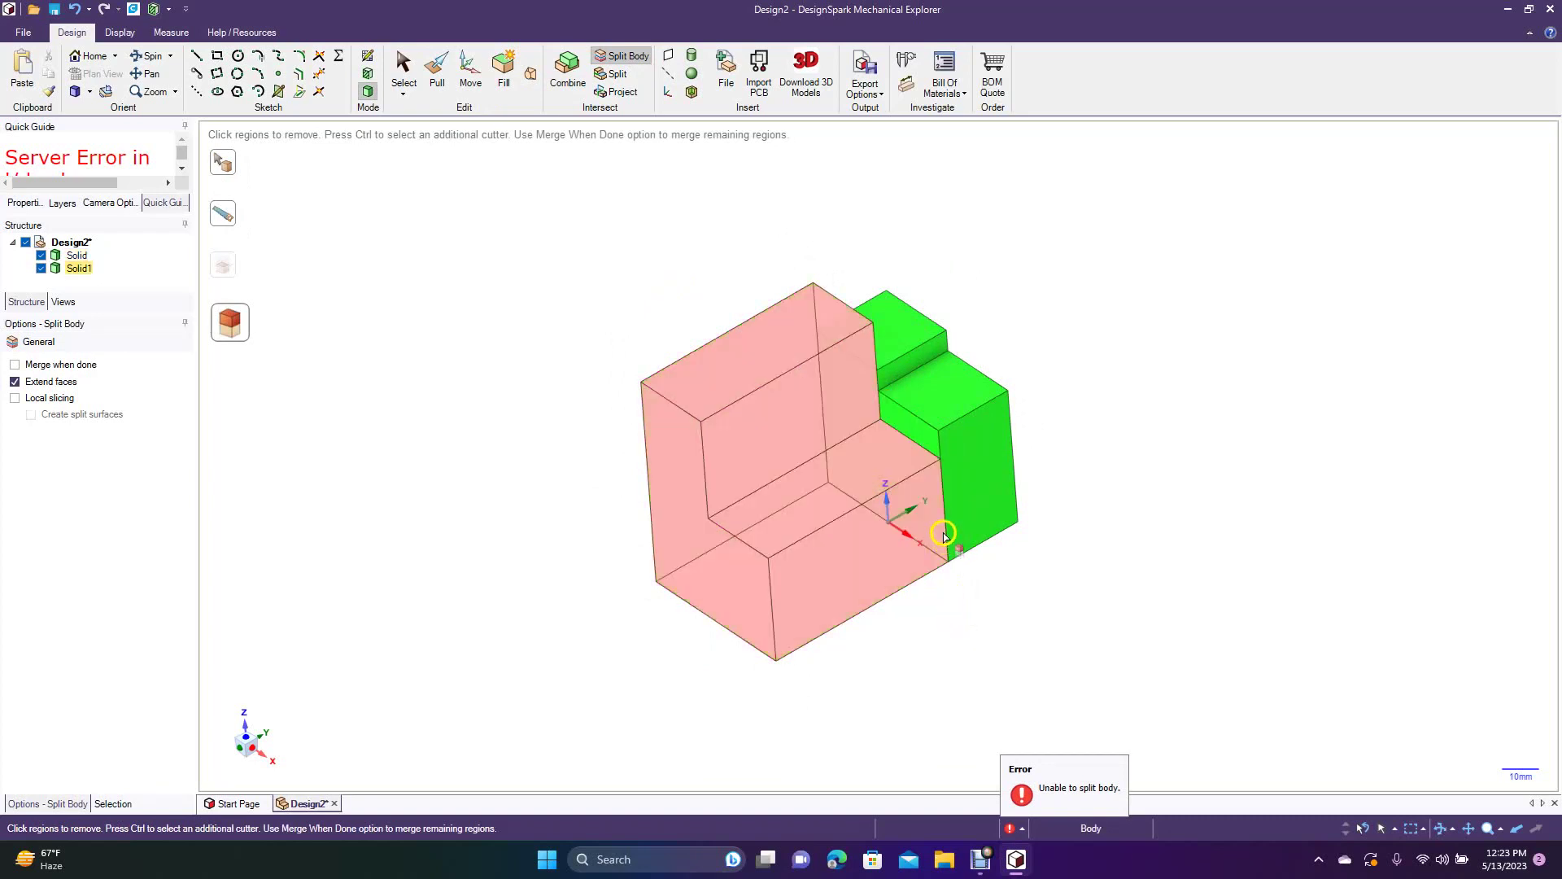
- Move the L-shaped split body about 56 mm along the Y axis, away from the remaining rear body
left_click(407, 66)
left_click(78, 255)
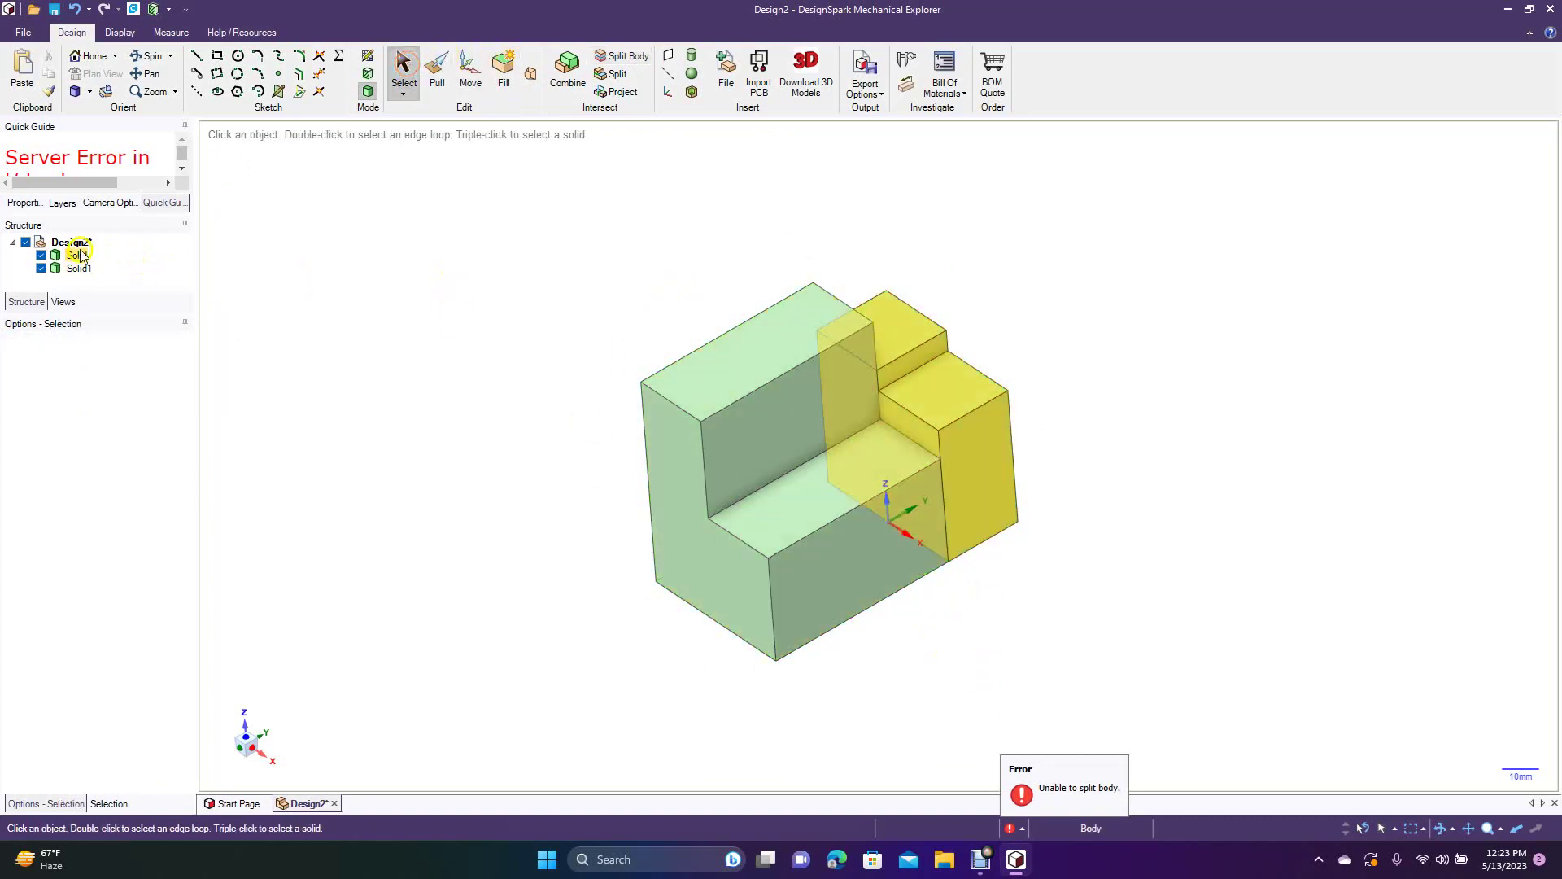
left_click(79, 267)
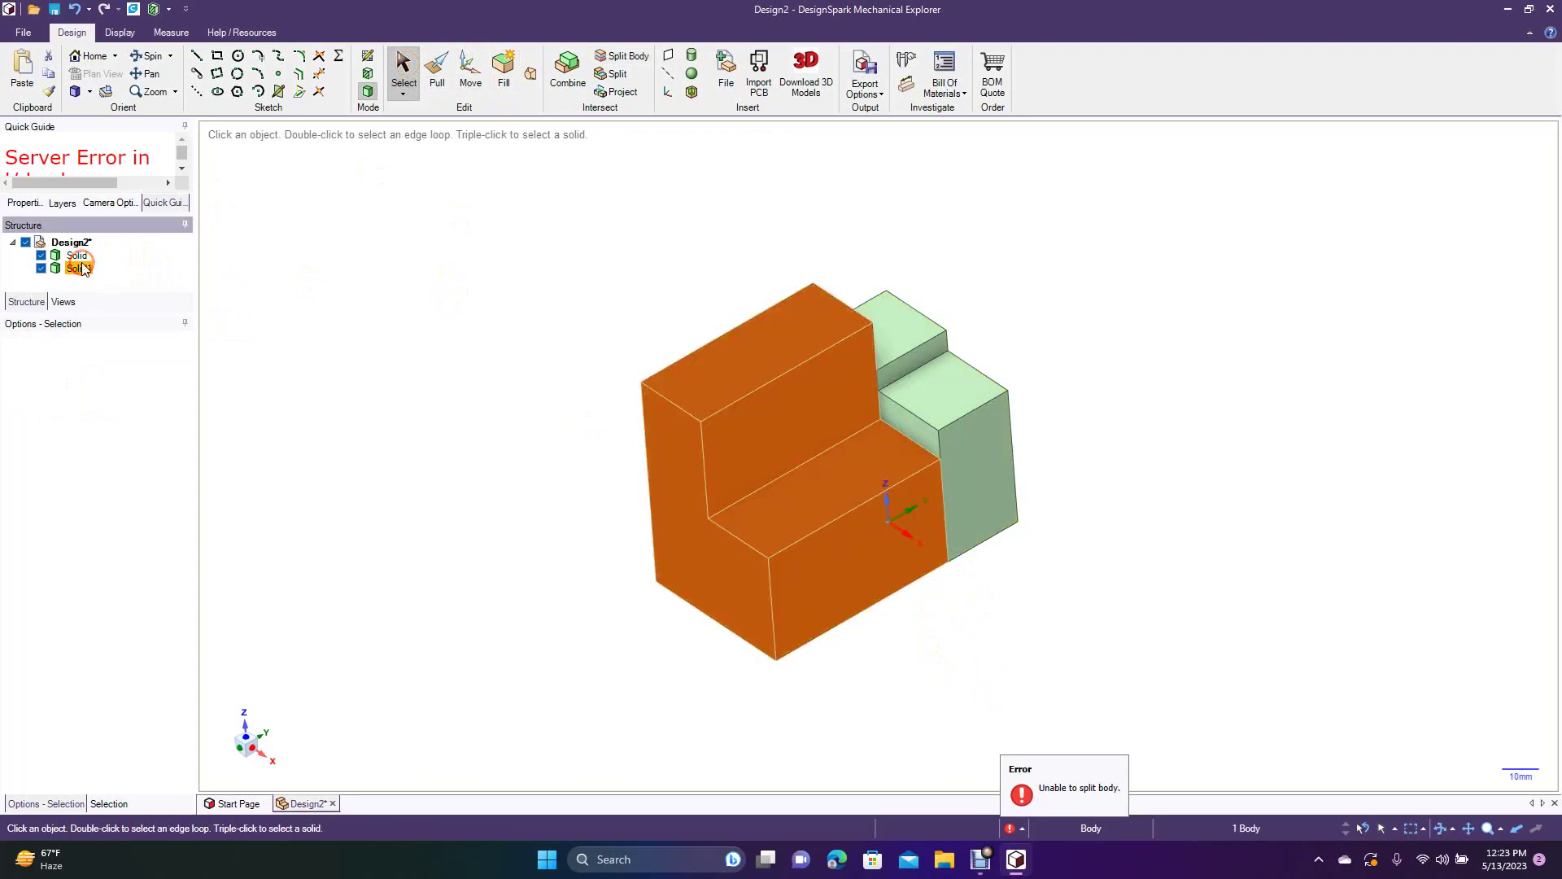
left_click(462, 77)
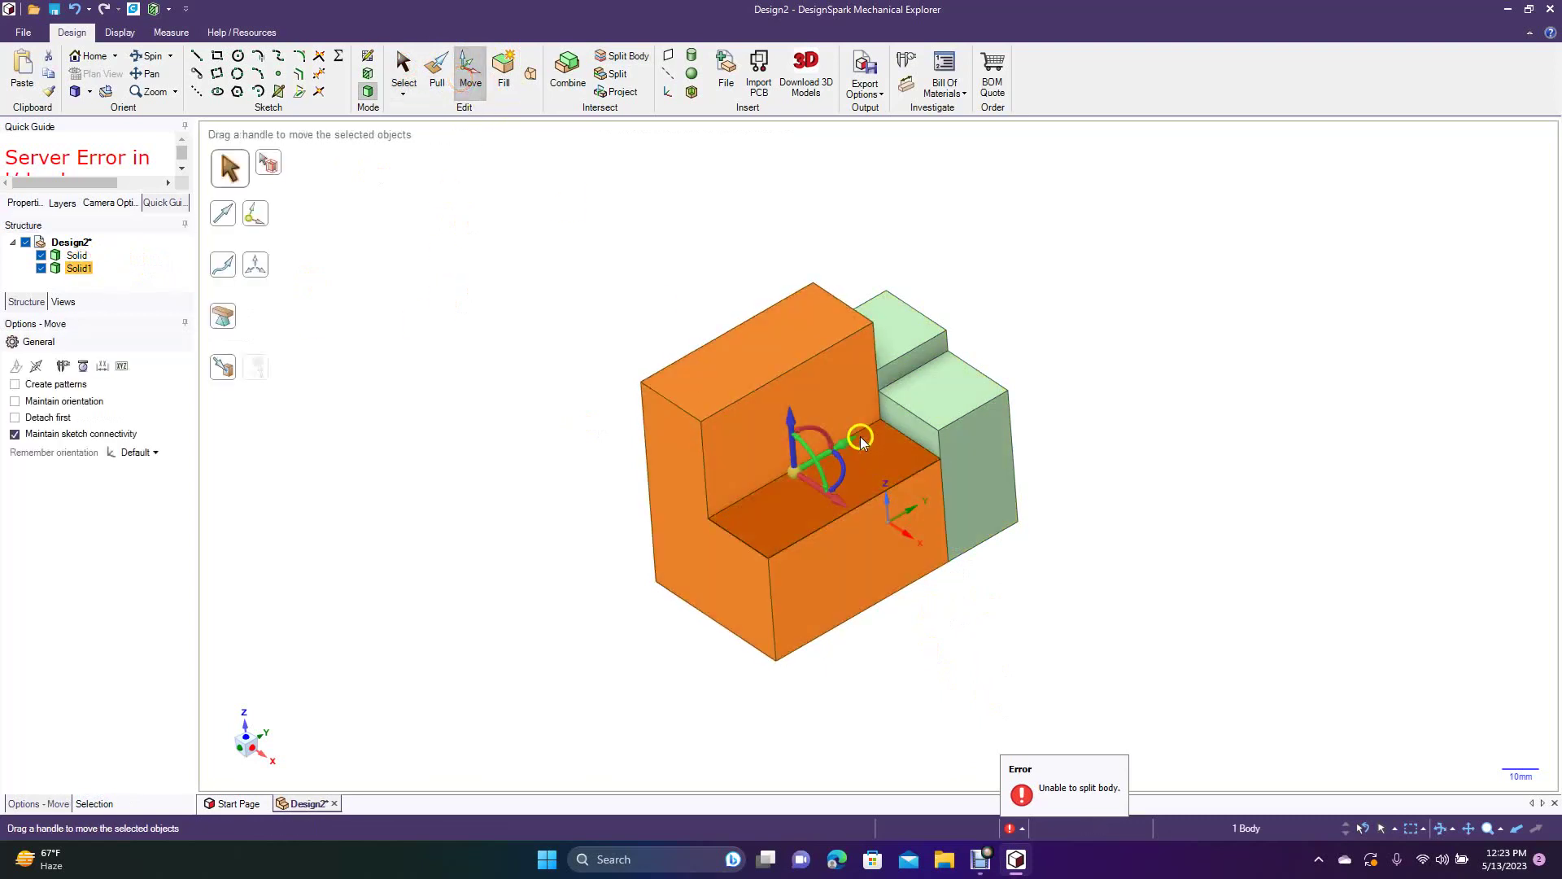
left_click_drag(854, 452, 698, 544)
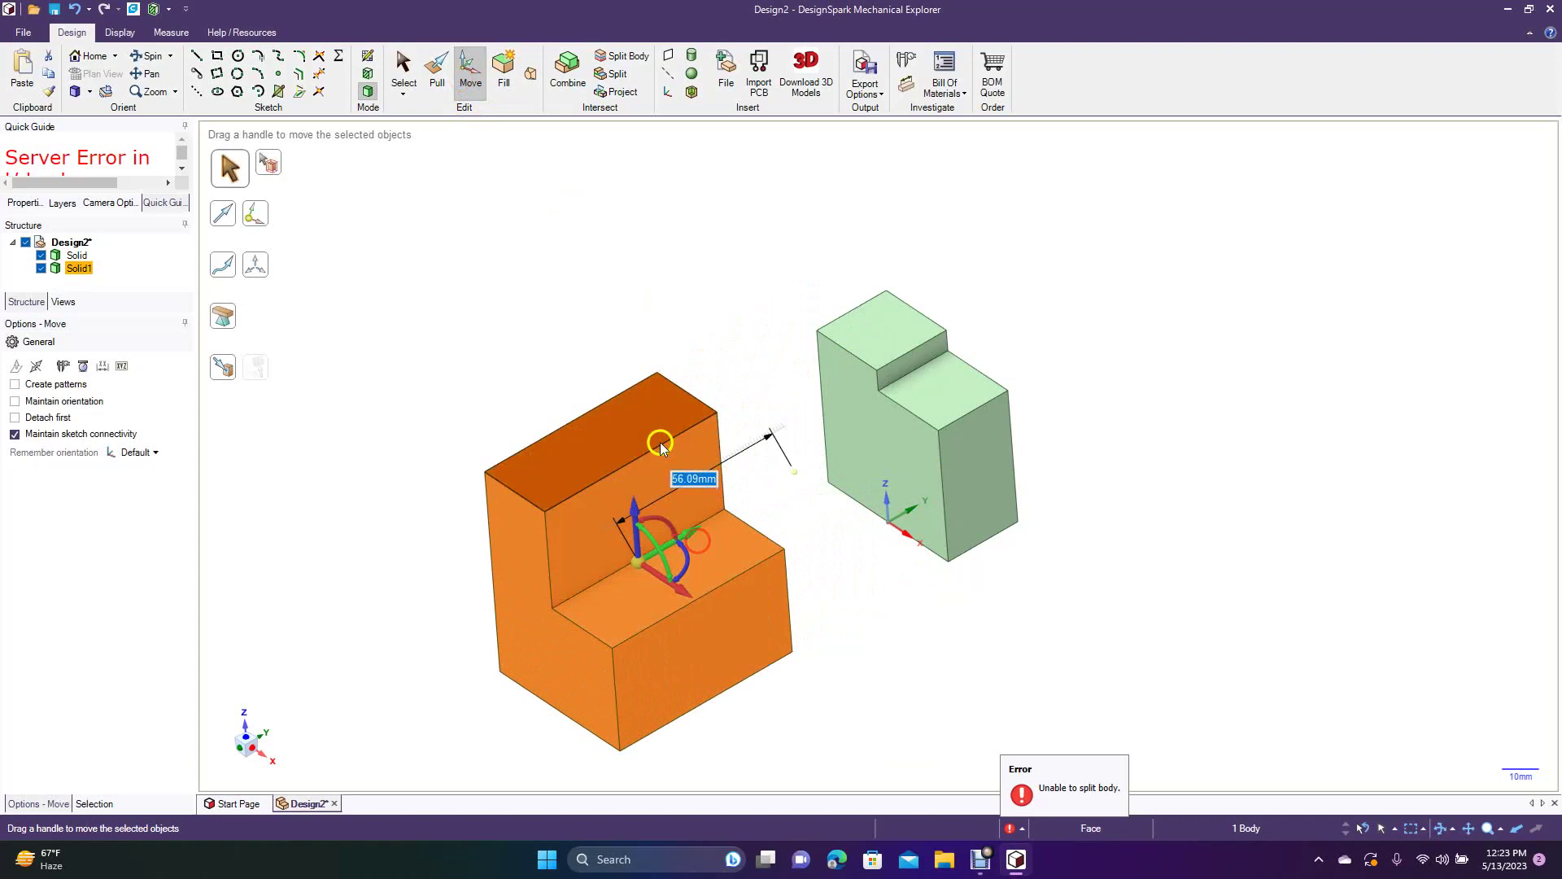
- Rename the rear stepped body, Solid, as "Right side" in the structure tree
left_click(78, 257)
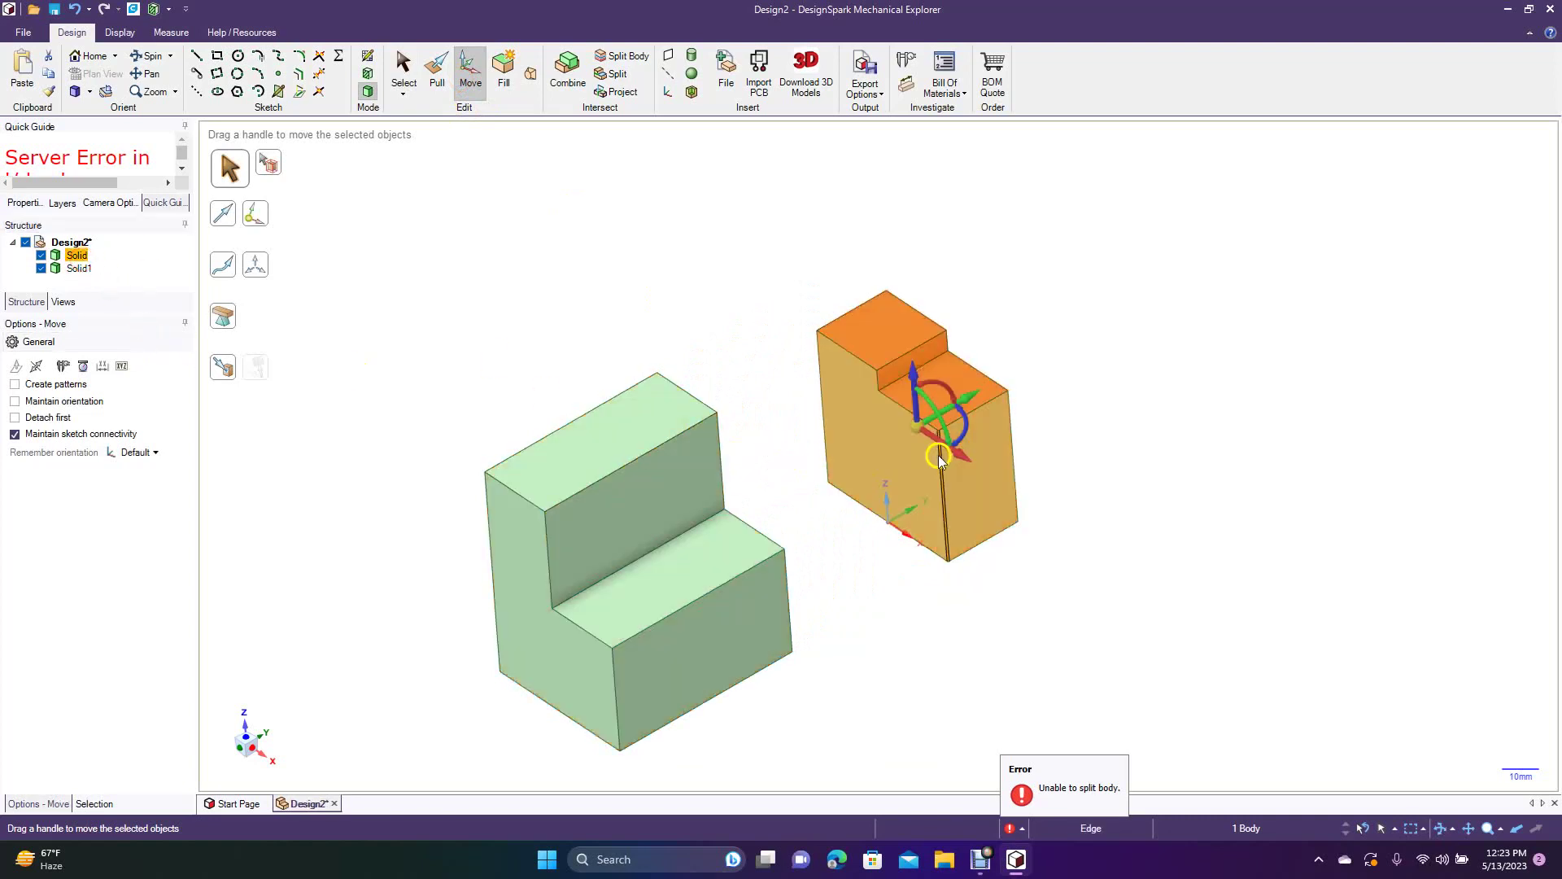
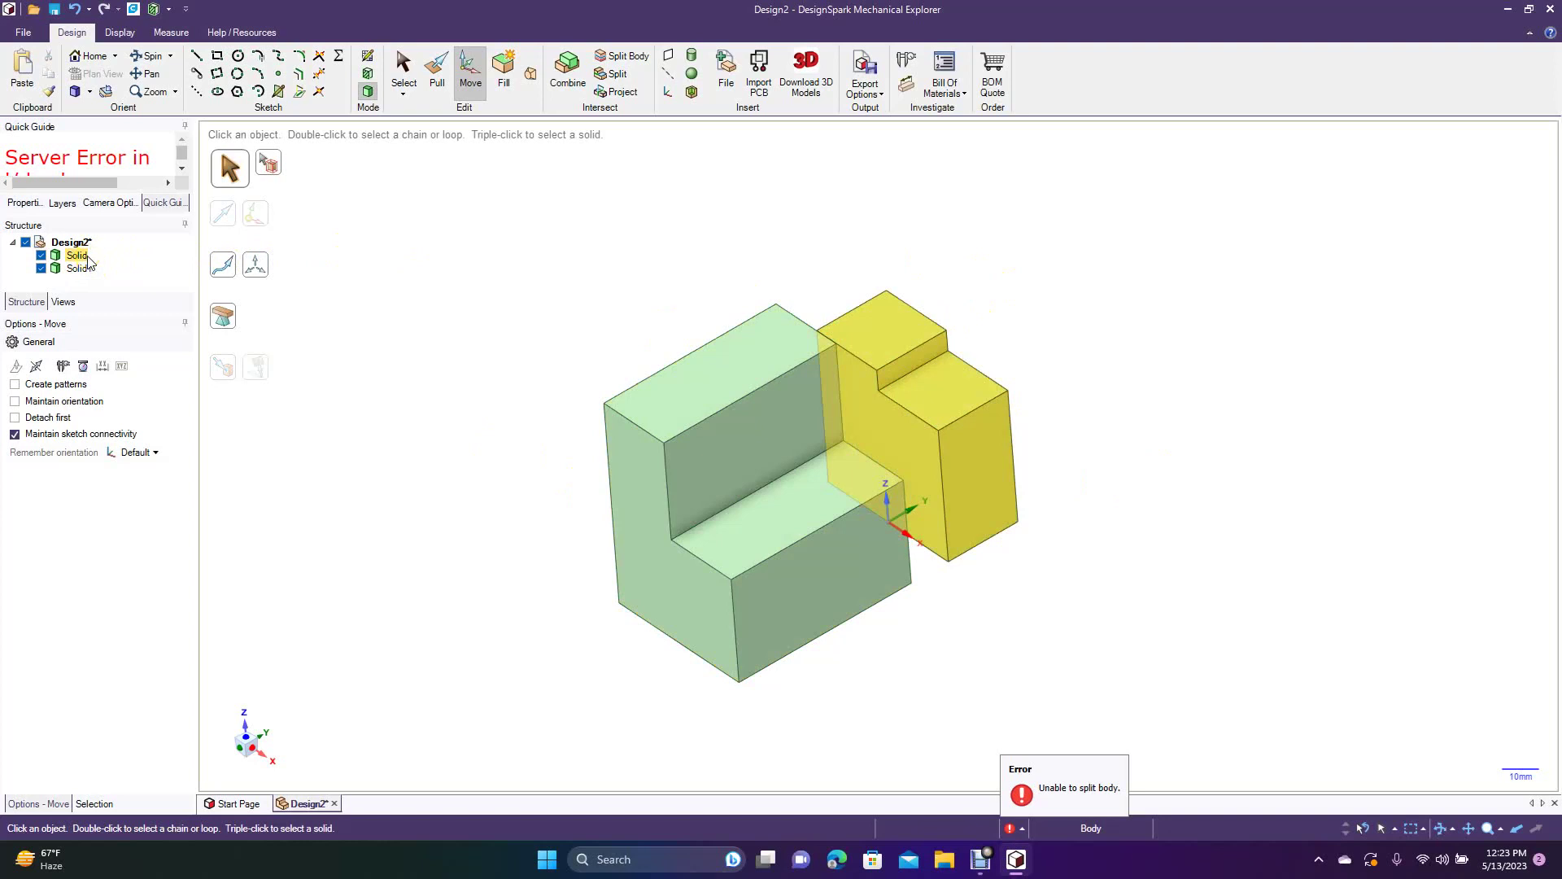
left_click(80, 256)
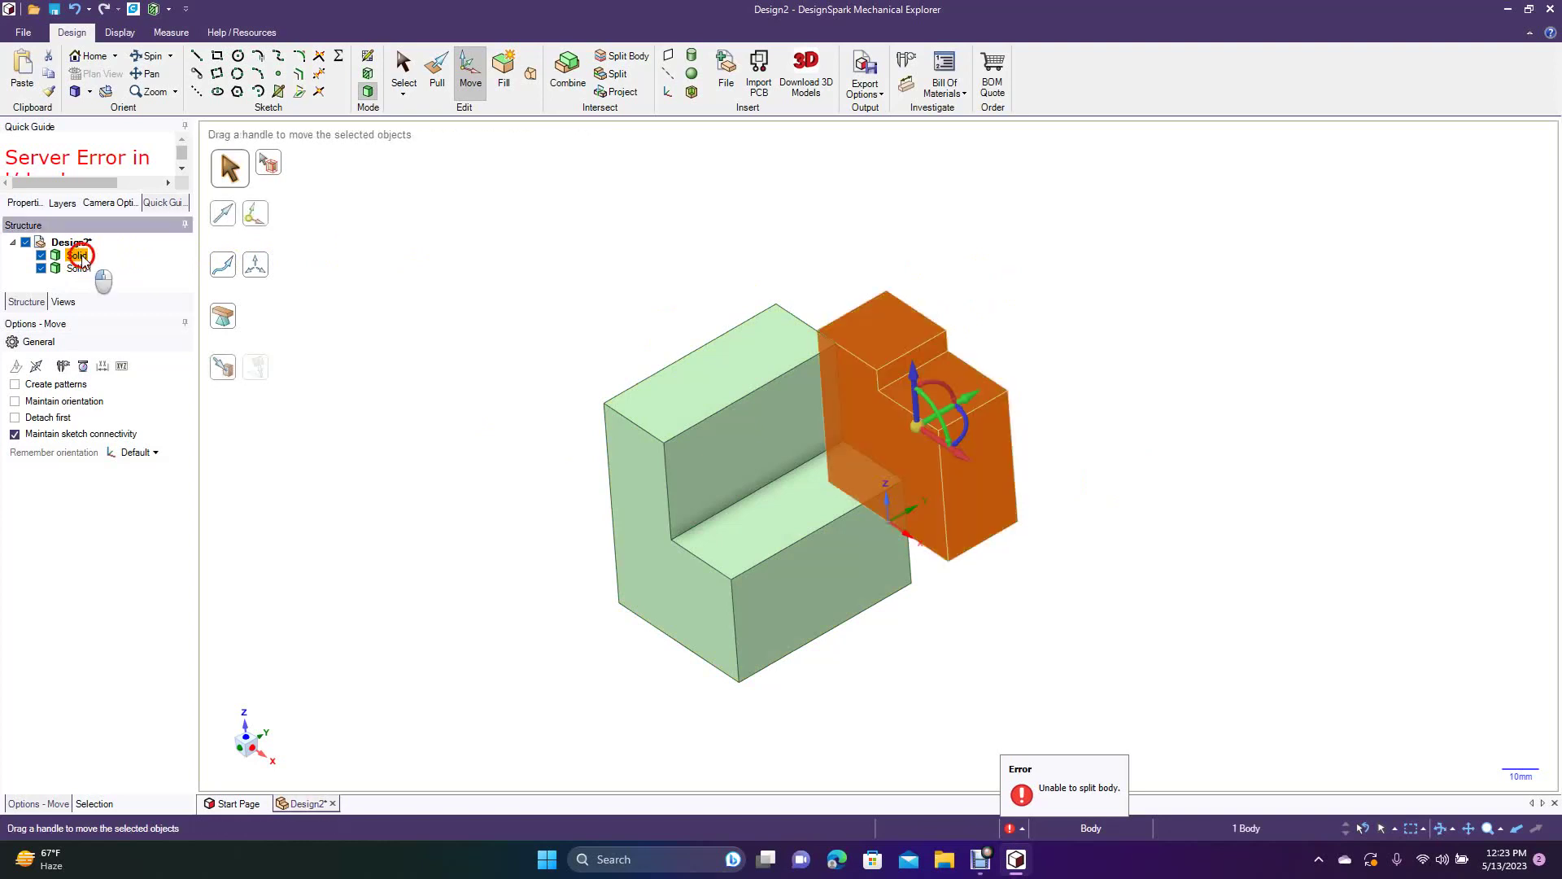
left_click(77, 255)
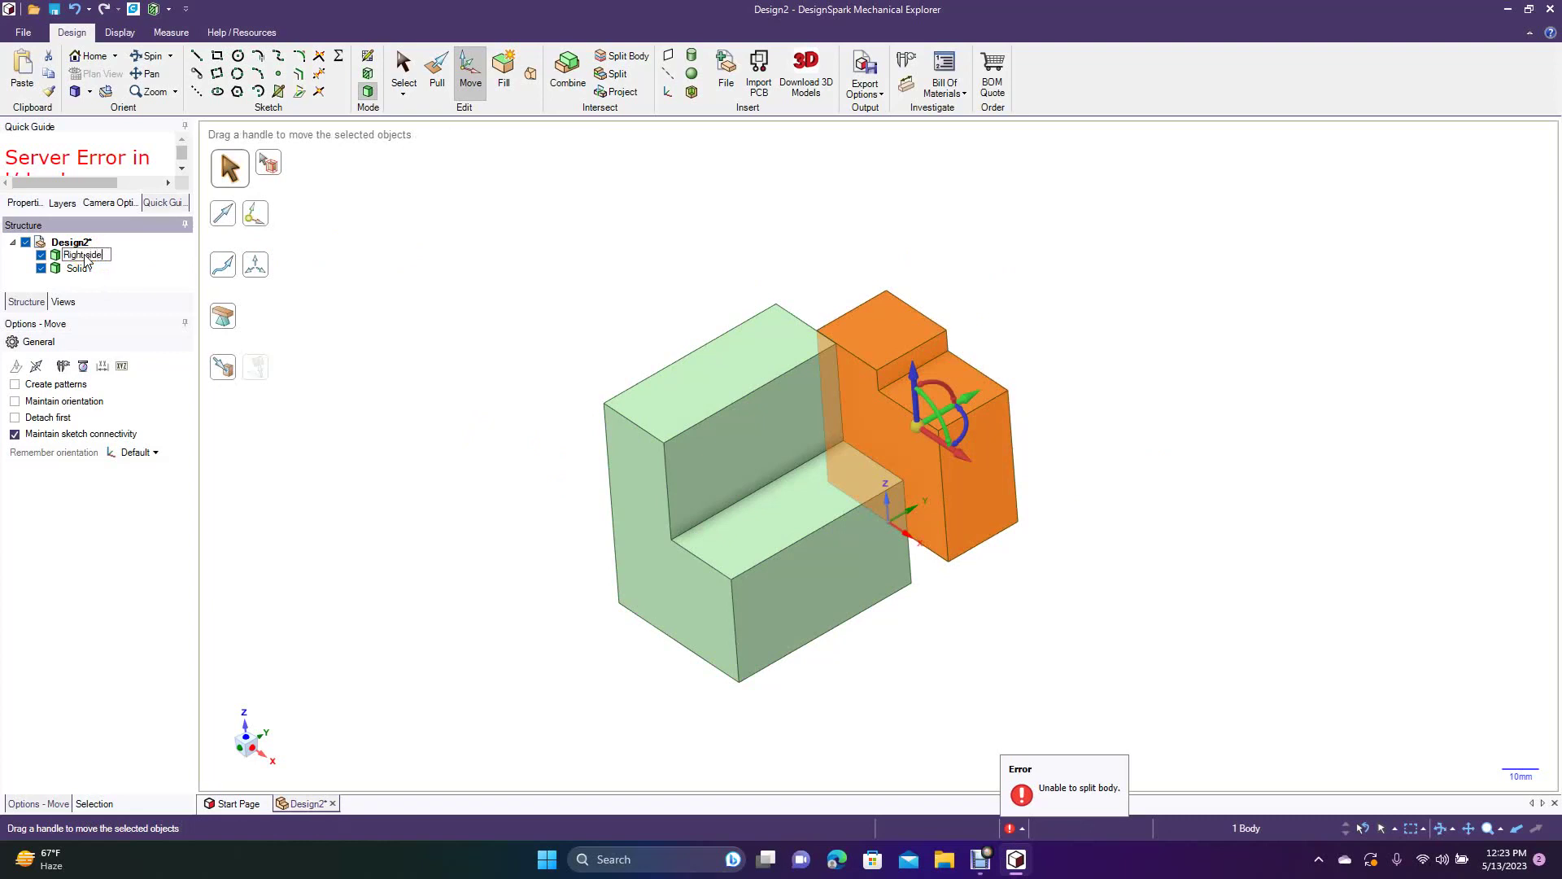
type("Right side")
key("Return")
left_click(327, 304)
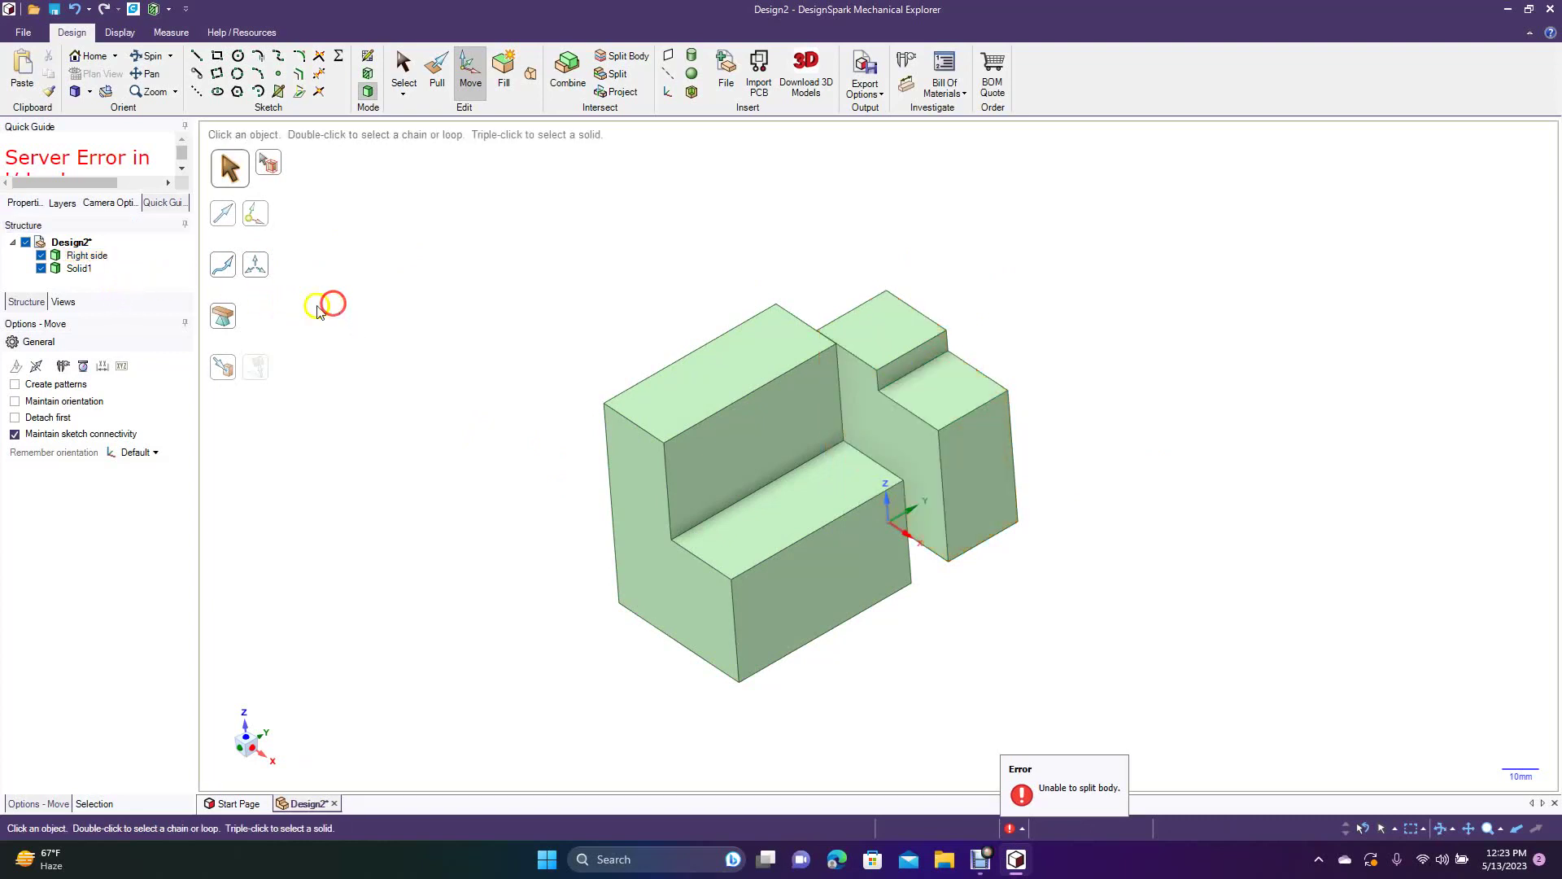
- Rename the L-shaped body, Solid1, as "Left side" in the structure tree
left_click(81, 269)
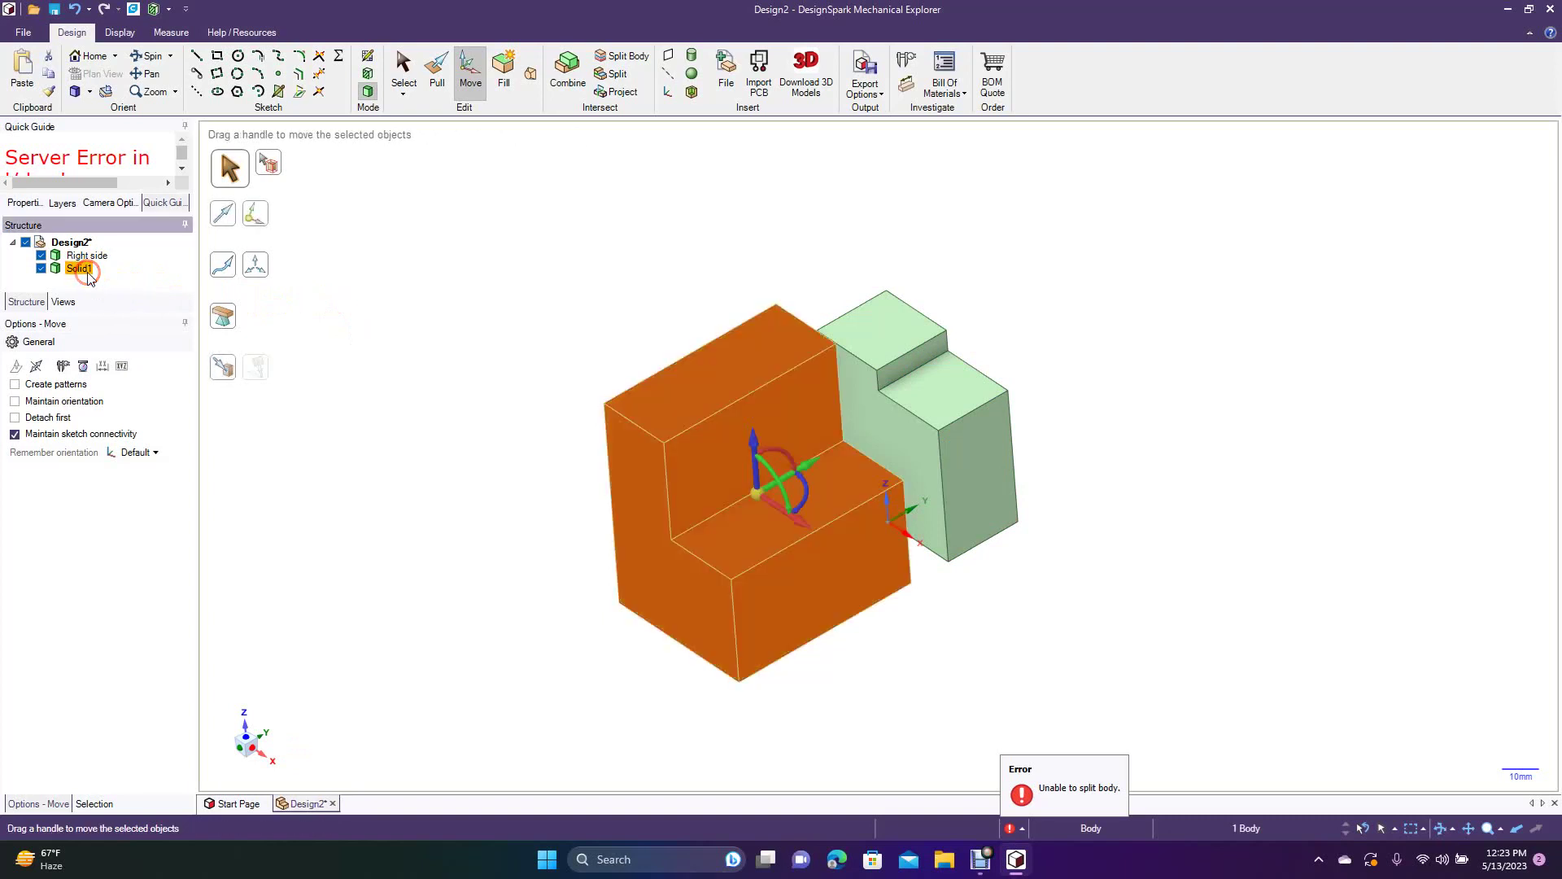
left_click(89, 274)
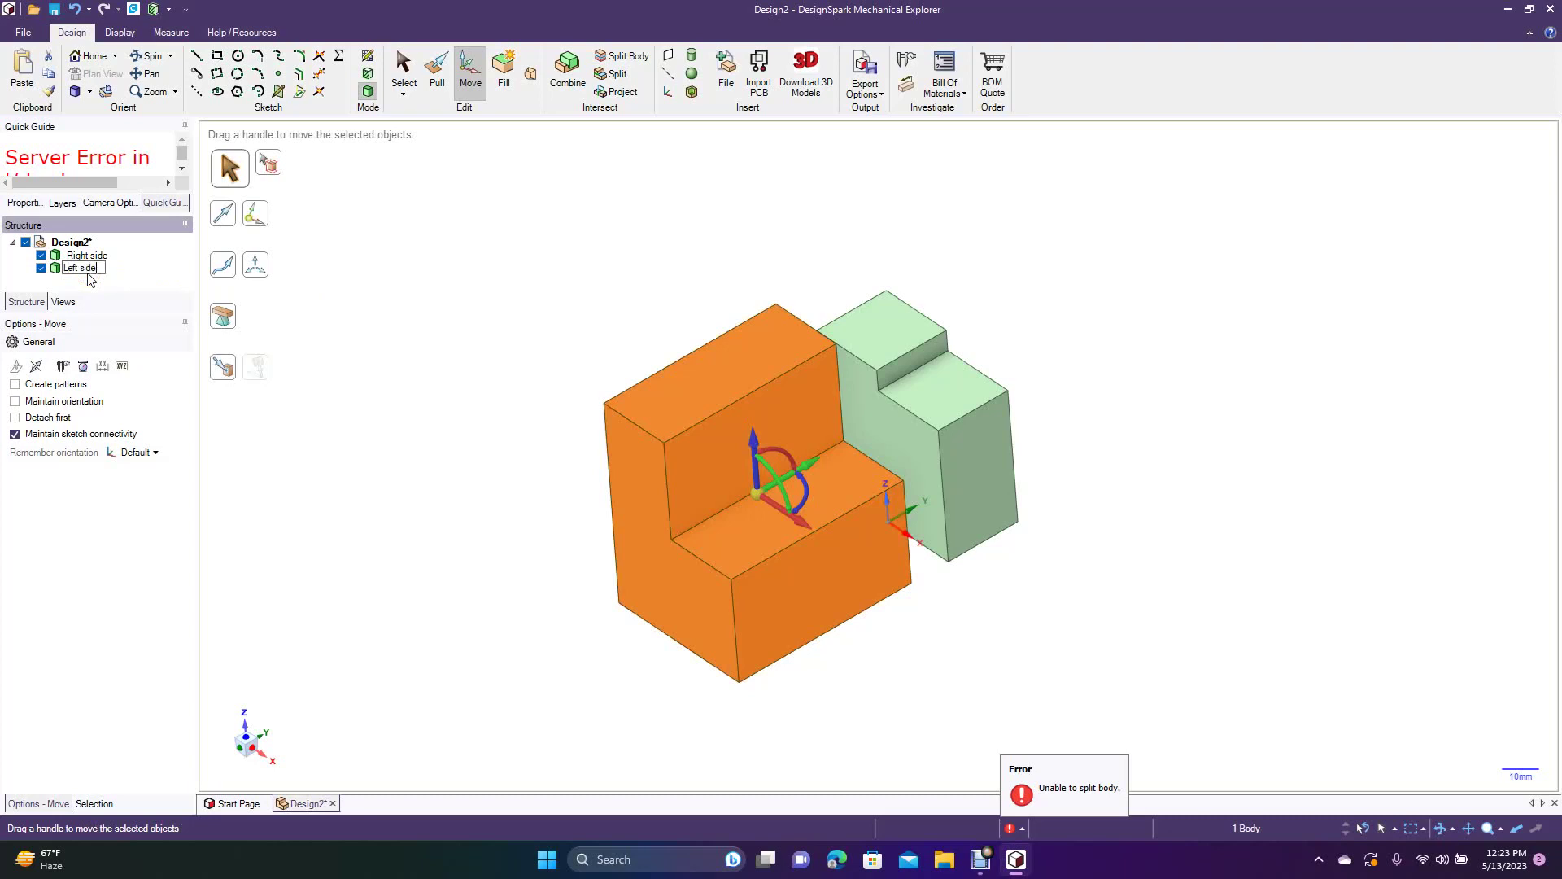
left_click(379, 371)
left_click(379, 371)
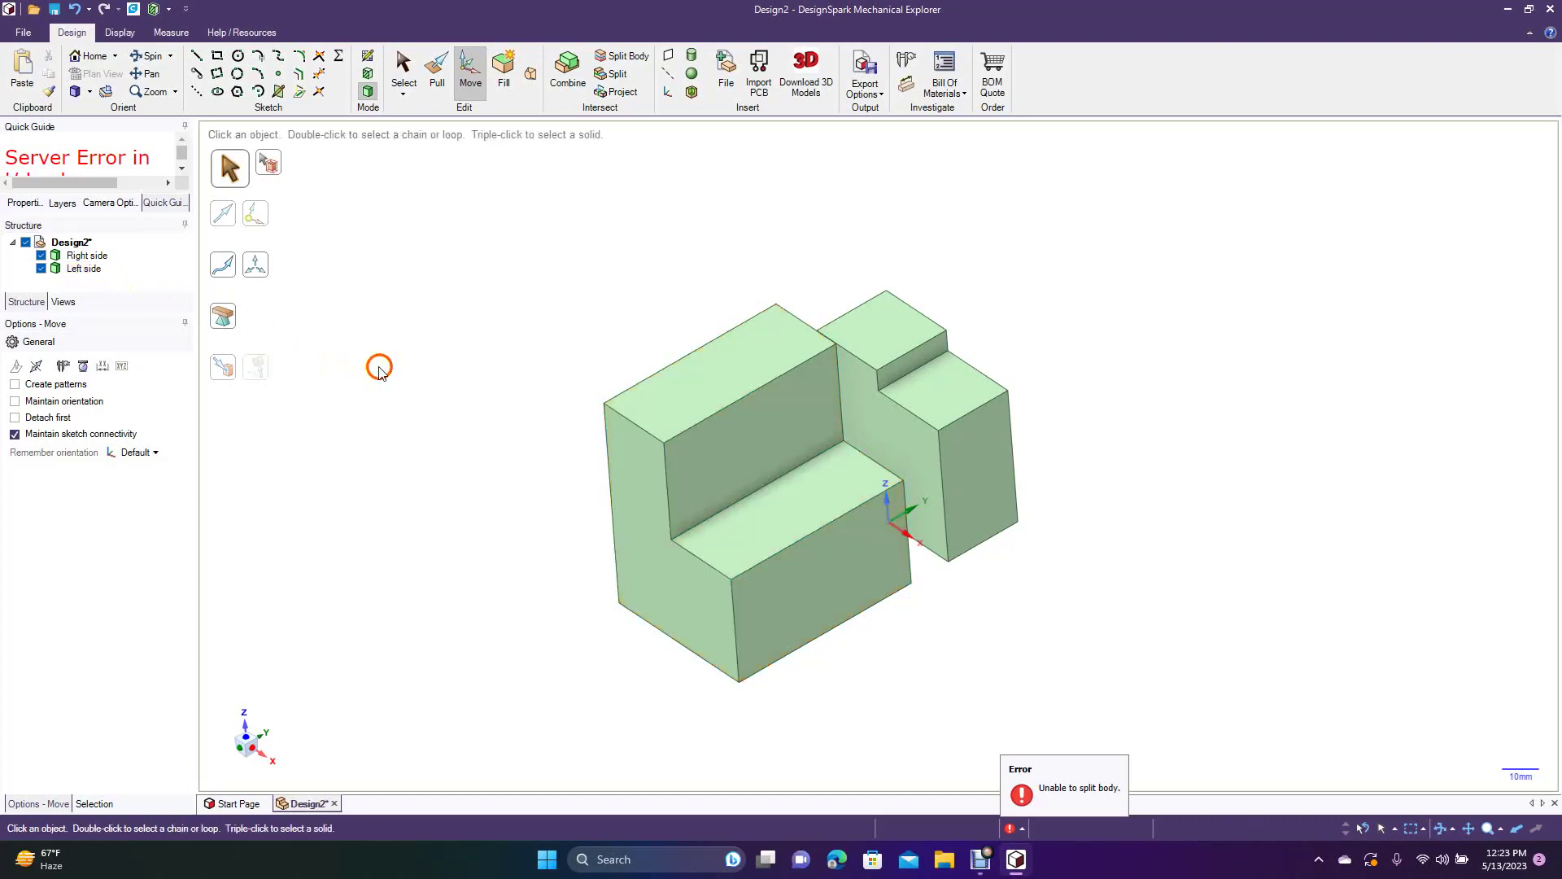
left_click(768, 495)
left_click(990, 578)
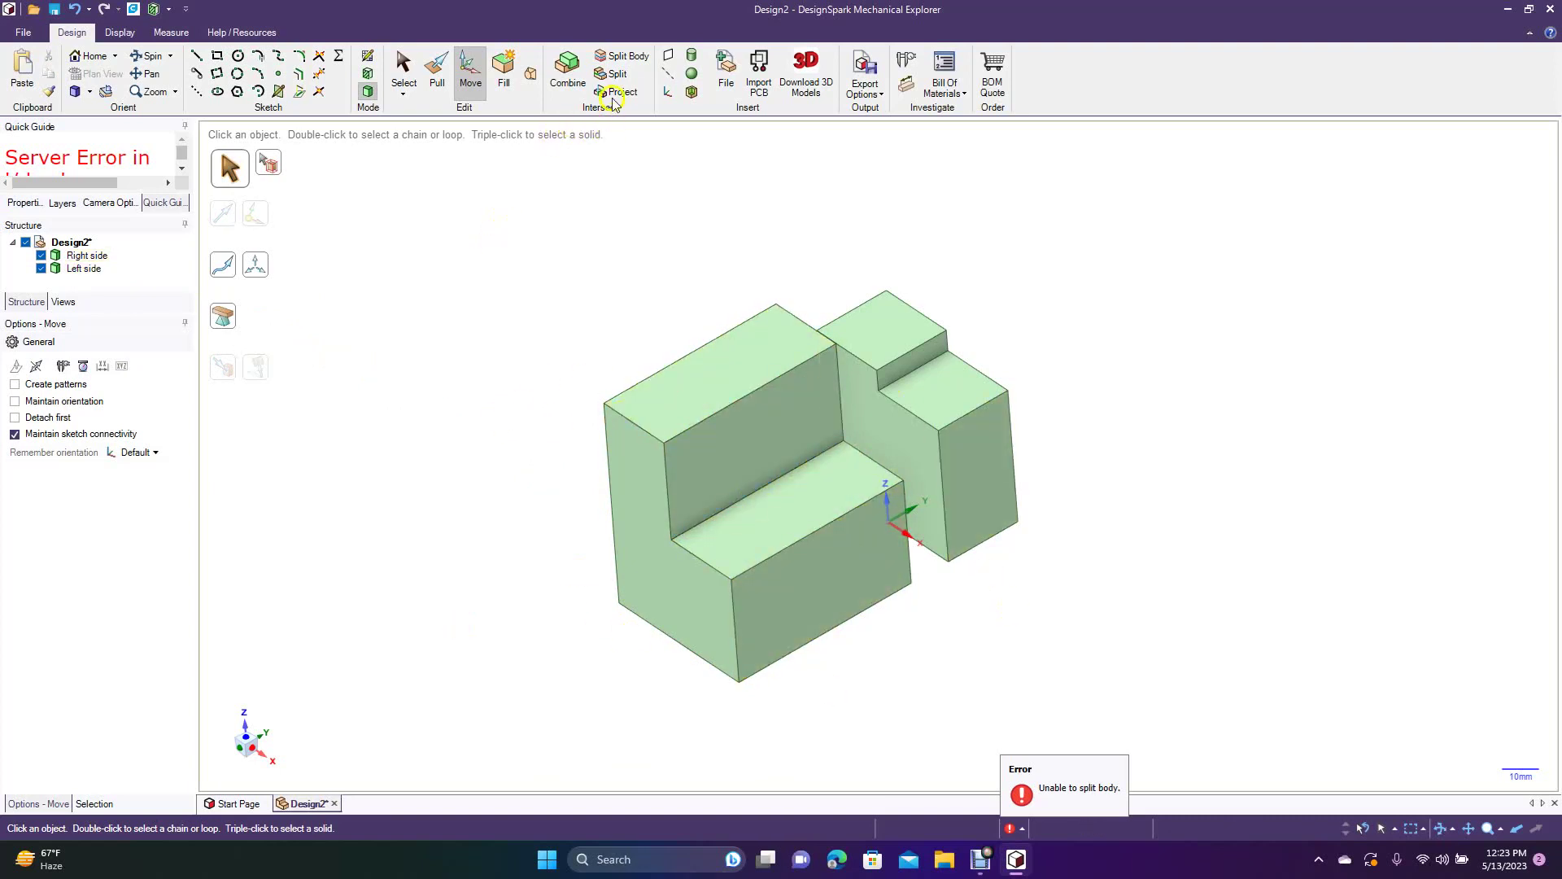
- Split the Left side body's upper top face crosswise with a perpendicular cutter point about 27 mm (44%) along its long edge
left_click(612, 73)
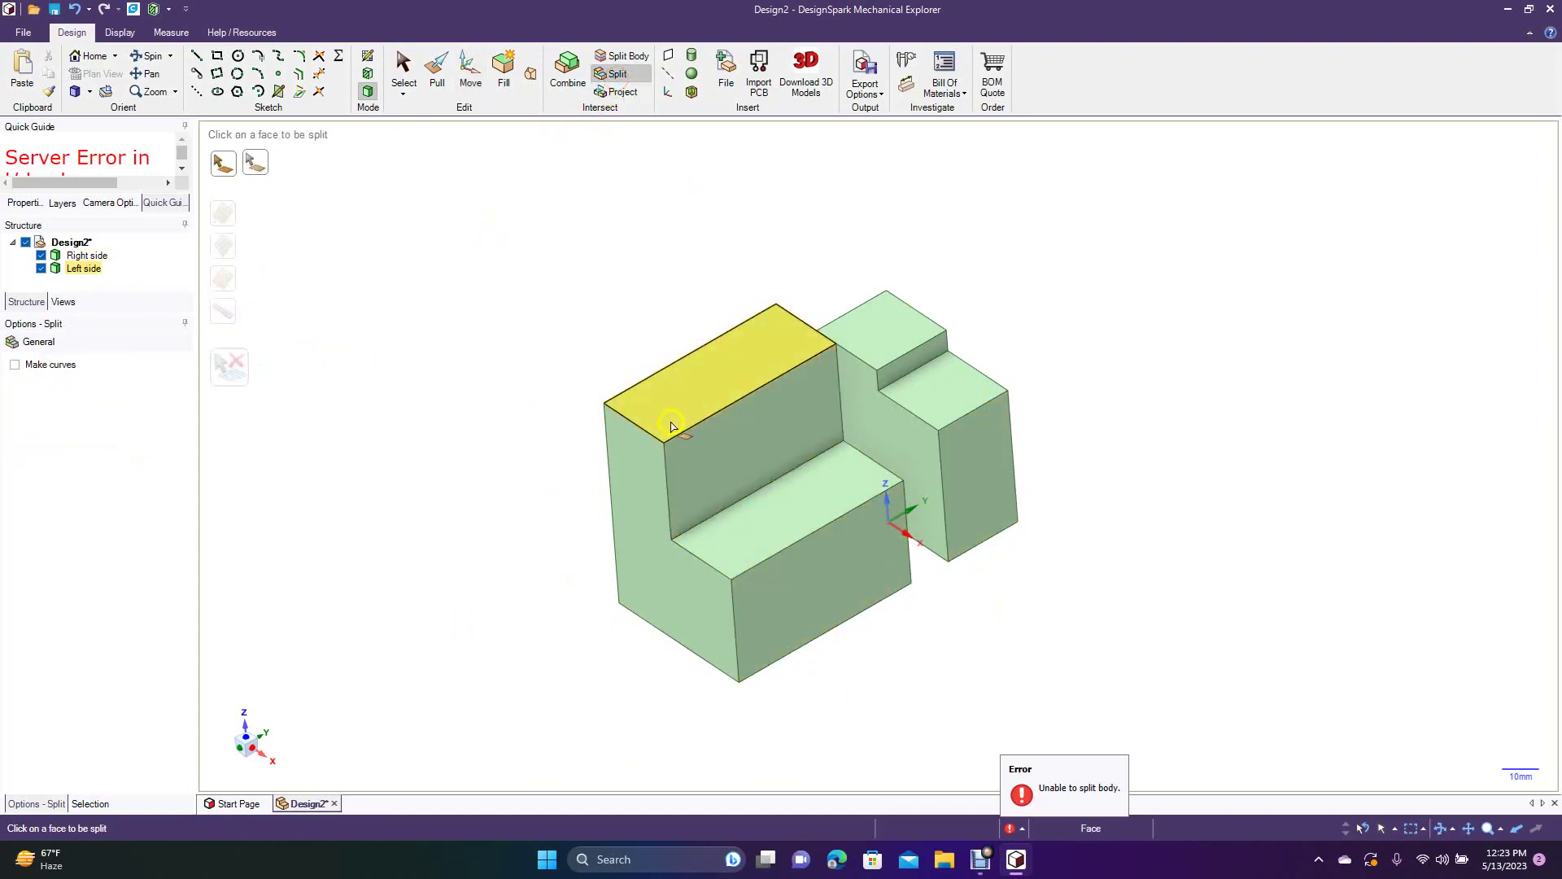
left_click(736, 379)
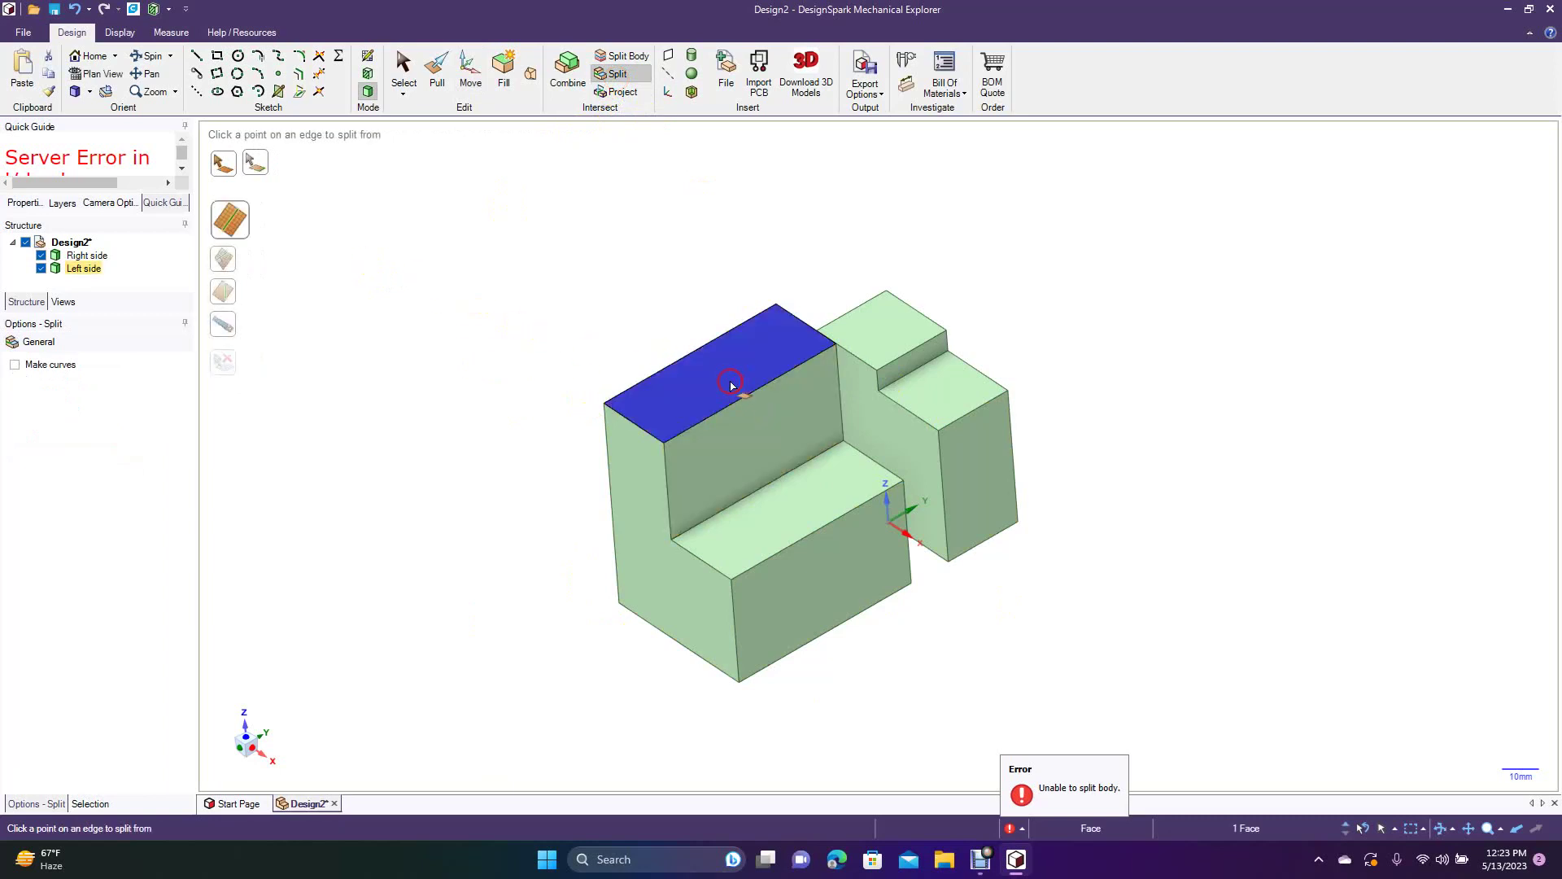
left_click(225, 259)
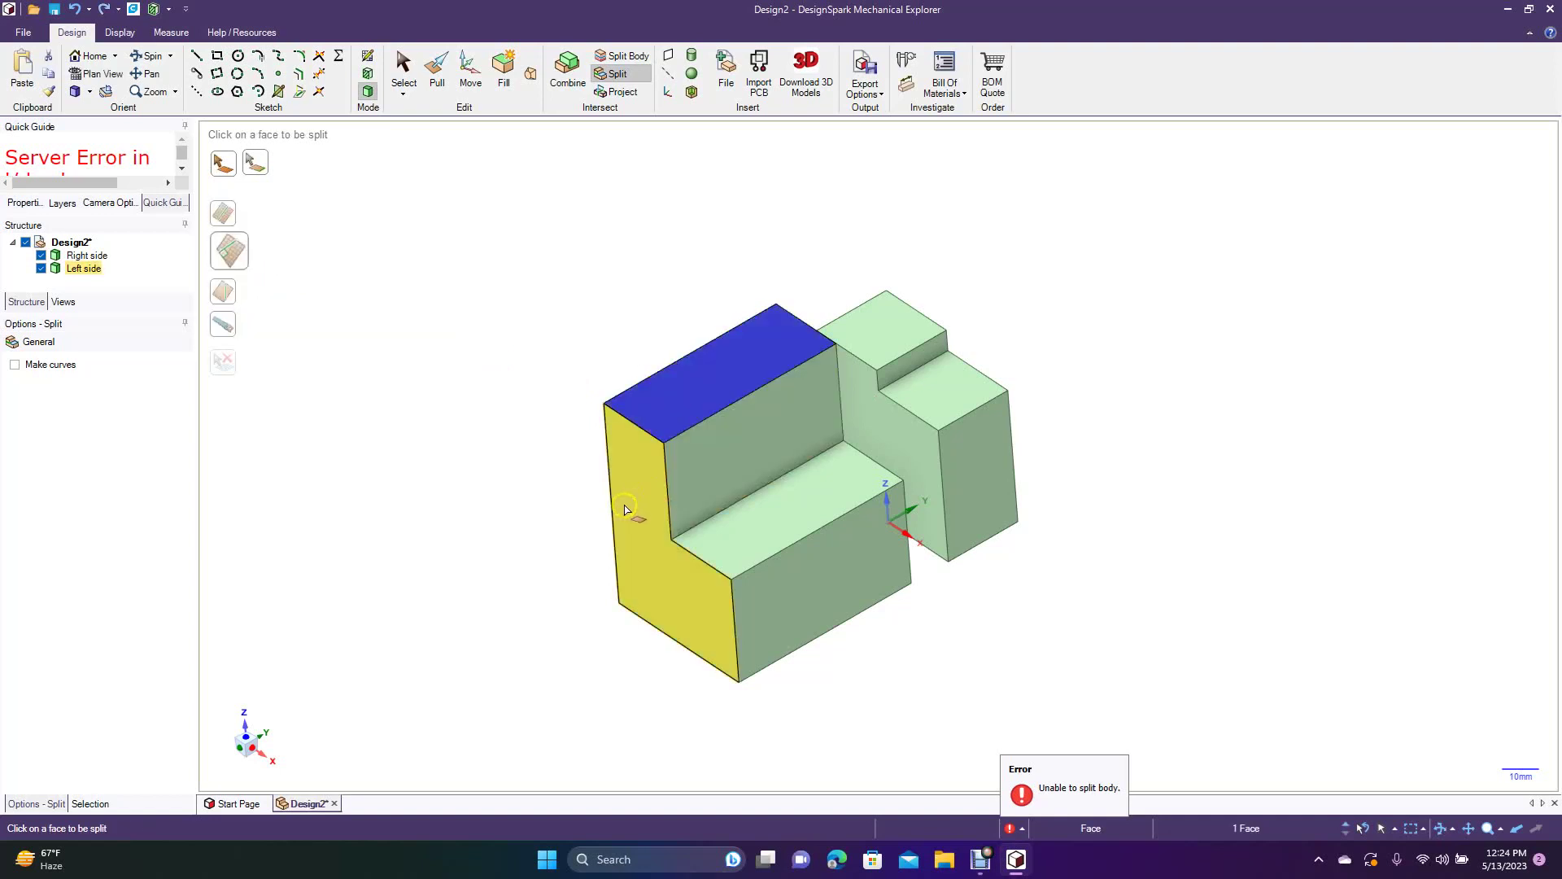
left_click(629, 419)
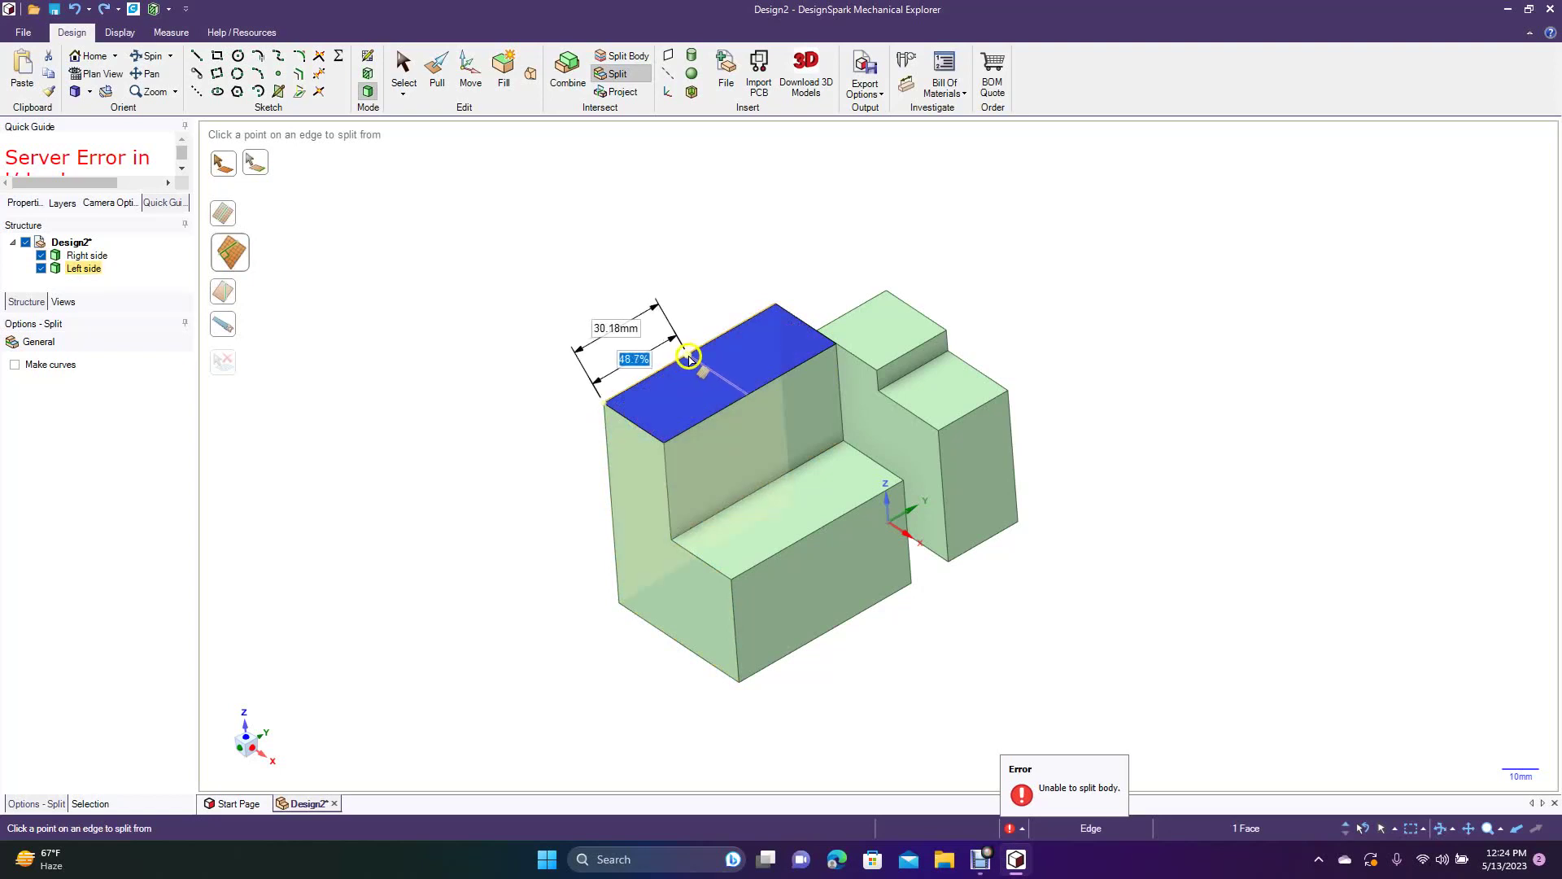
left_click(699, 355)
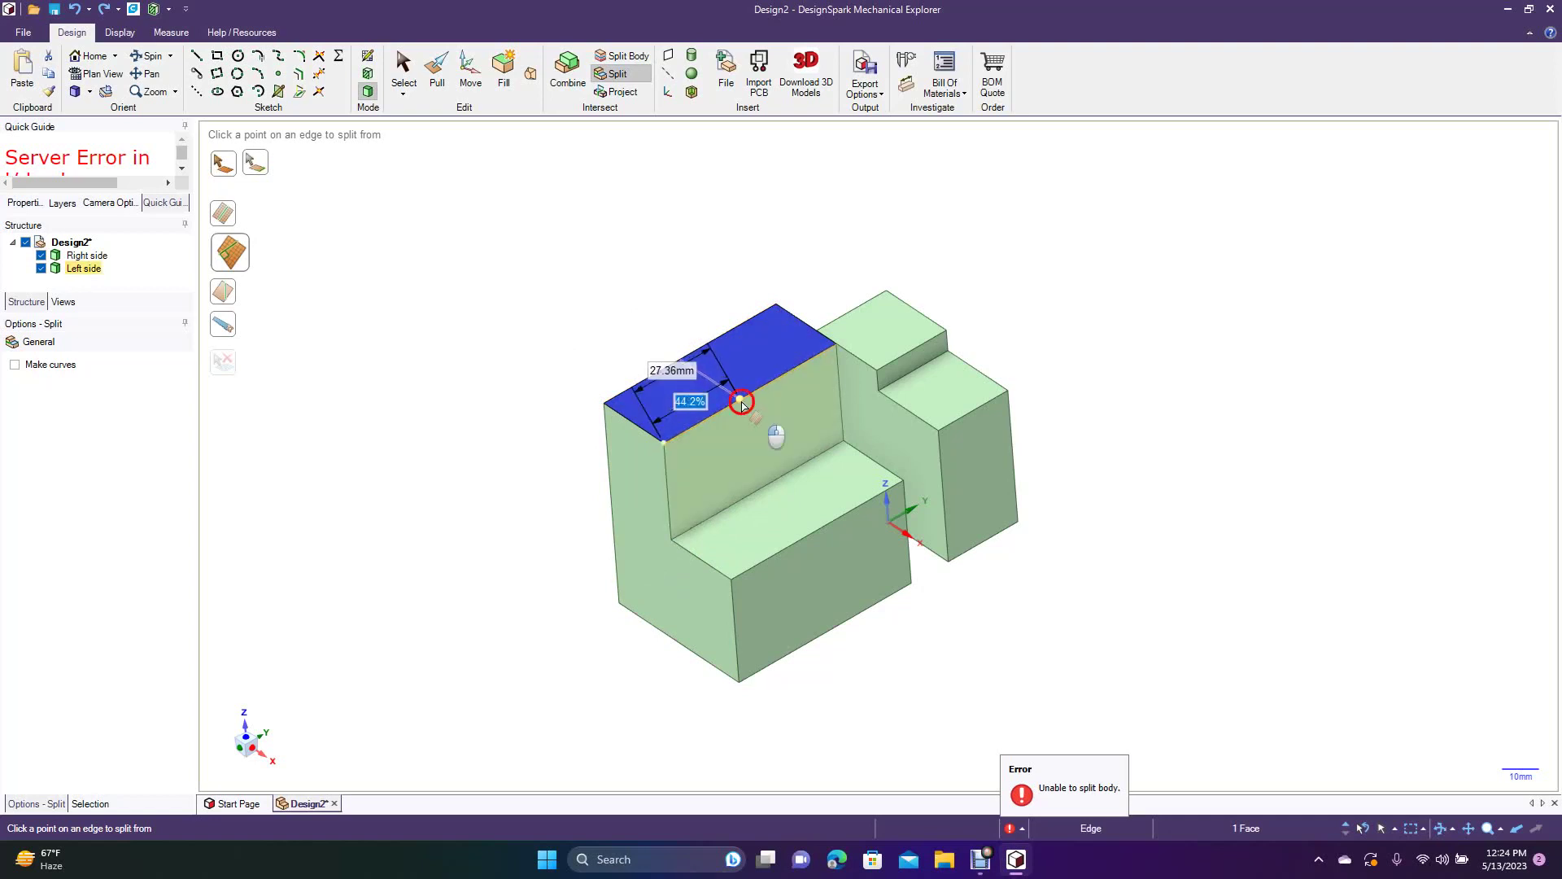
left_click(742, 404)
- Pull the front half of the split top face upward and push the rear half down
left_click(432, 70)
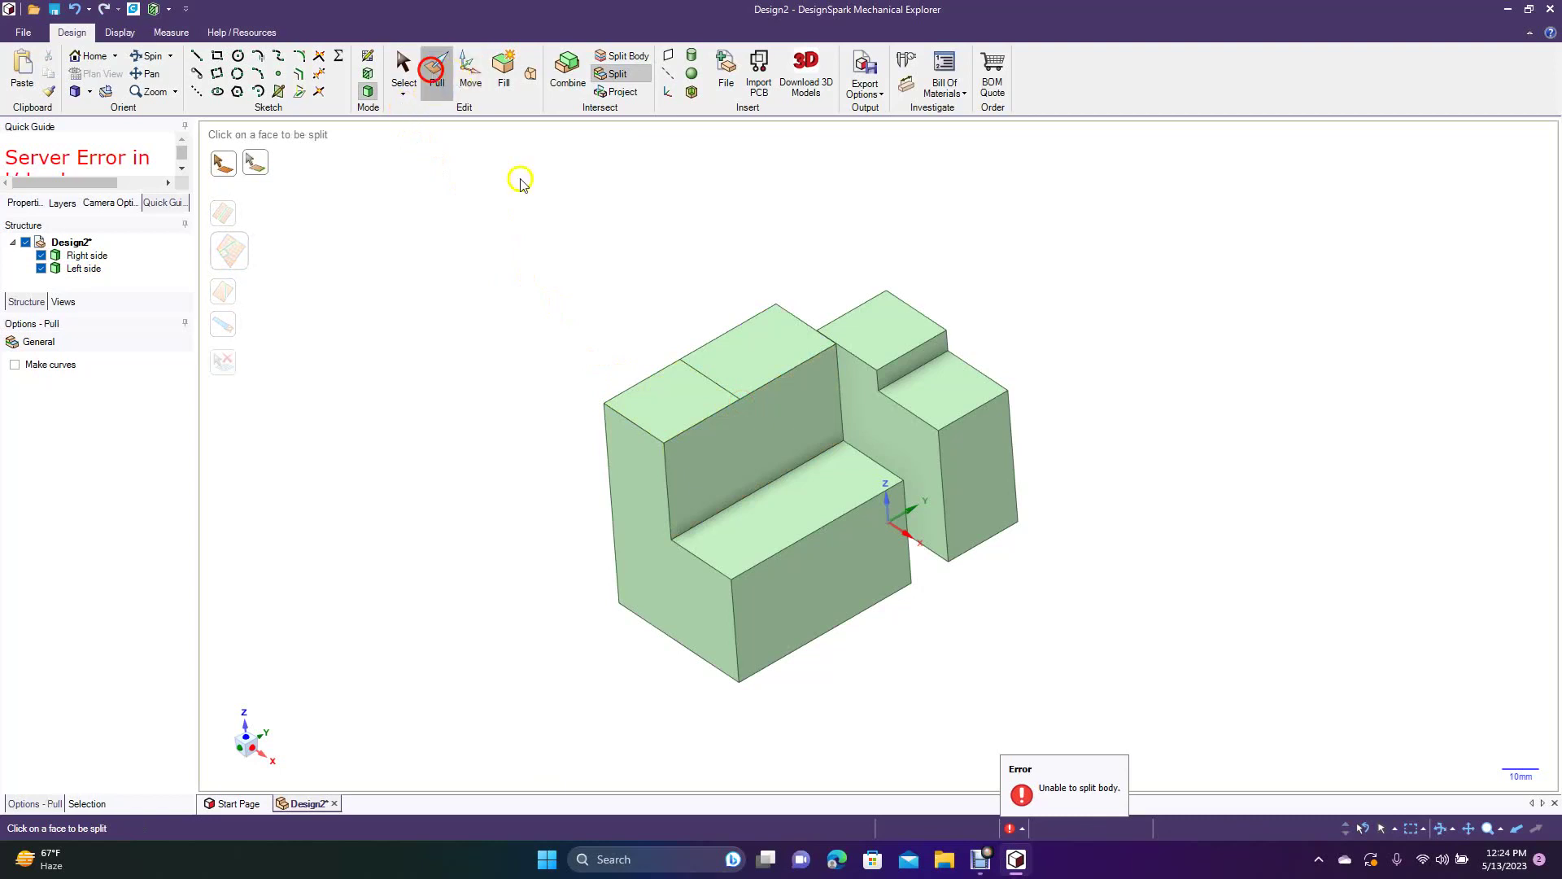
left_click(666, 398)
left_click_drag(663, 401, 648, 343)
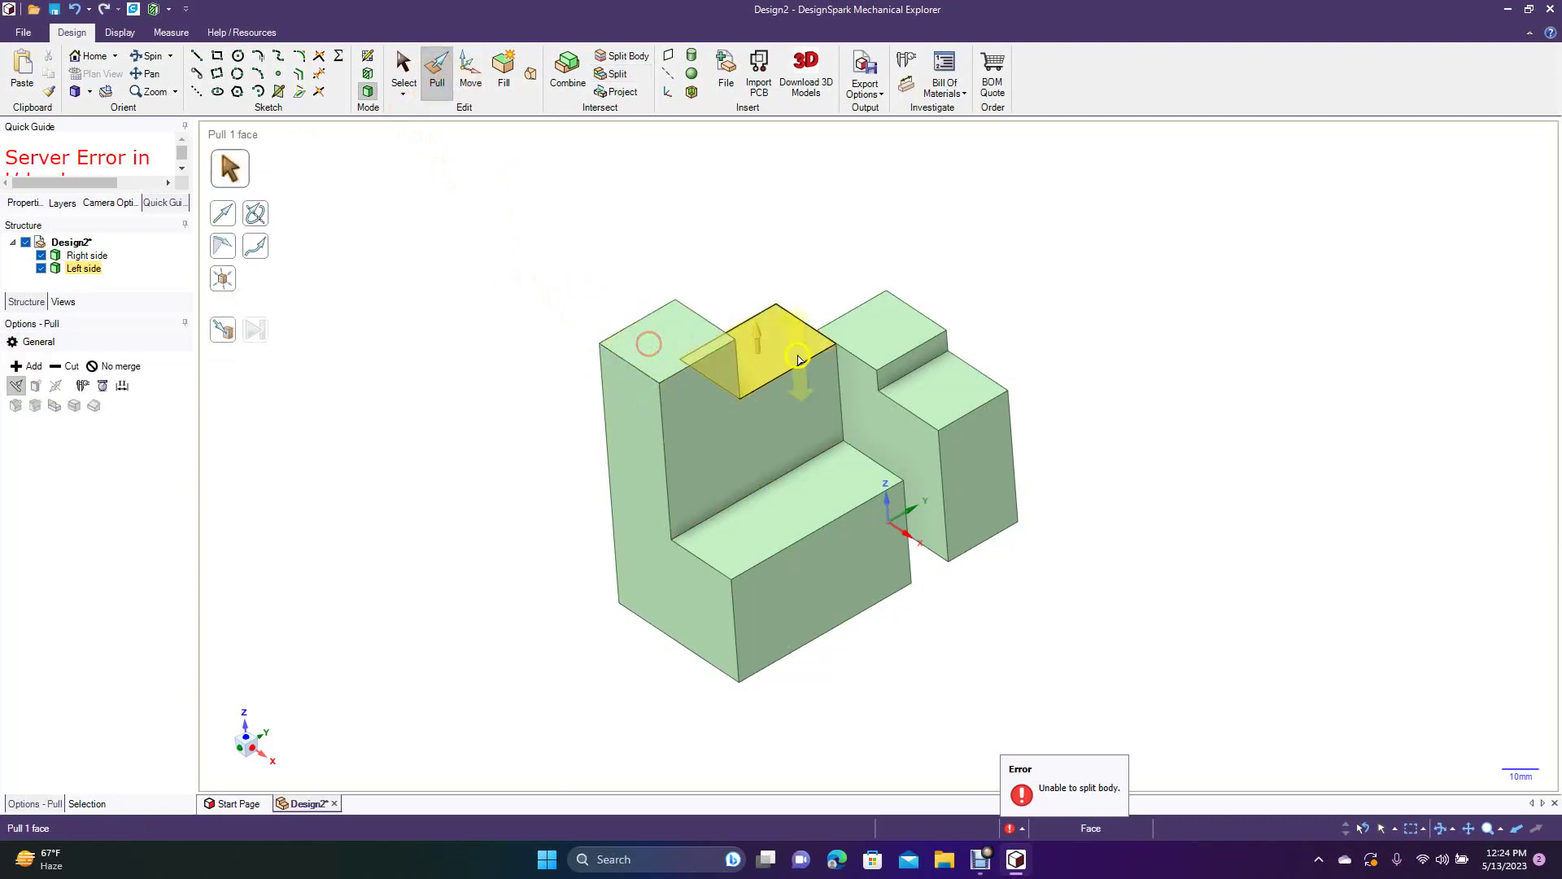
left_click_drag(797, 348, 806, 379)
left_click(484, 420)
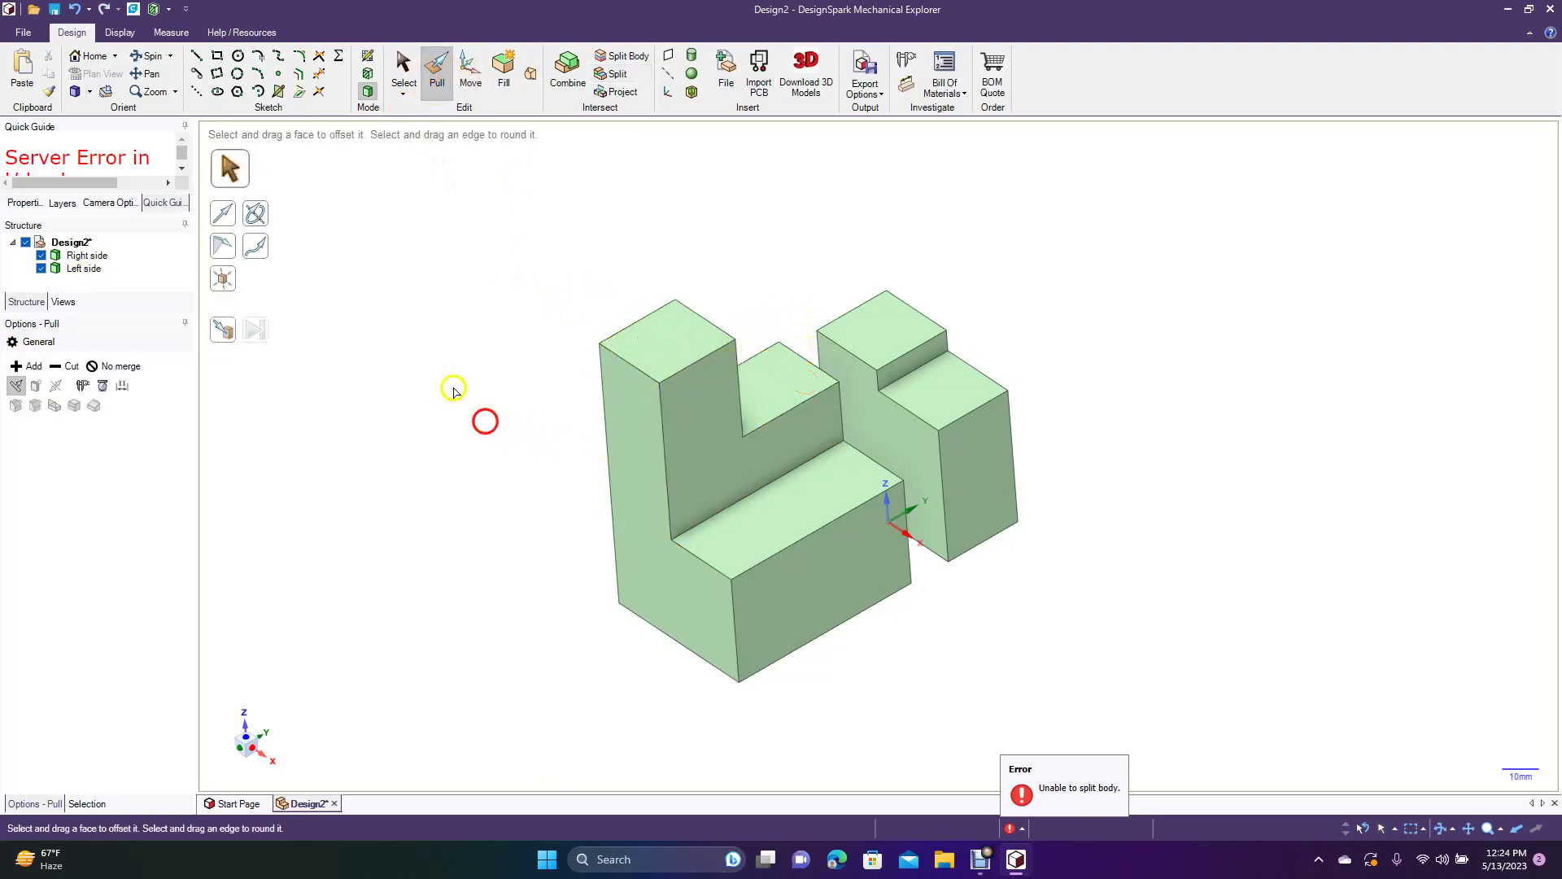
- Split the Left side body's L-shaped end face with a two-point line from its bottom edge to the upper outer corner
left_click(152, 59)
left_click_drag(366, 390, 455, 445)
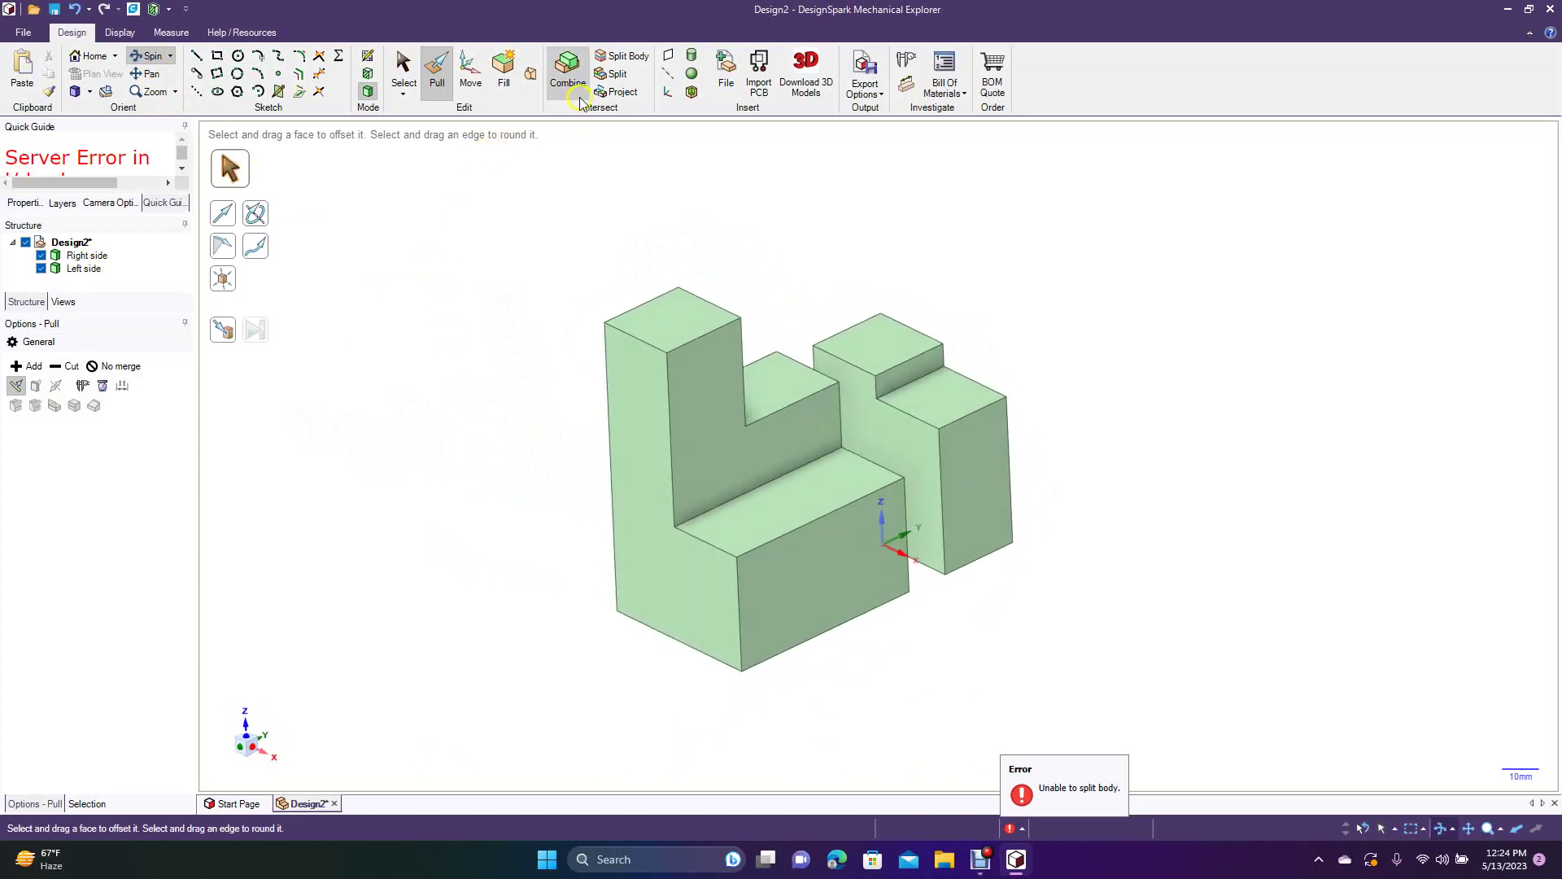
left_click(616, 73)
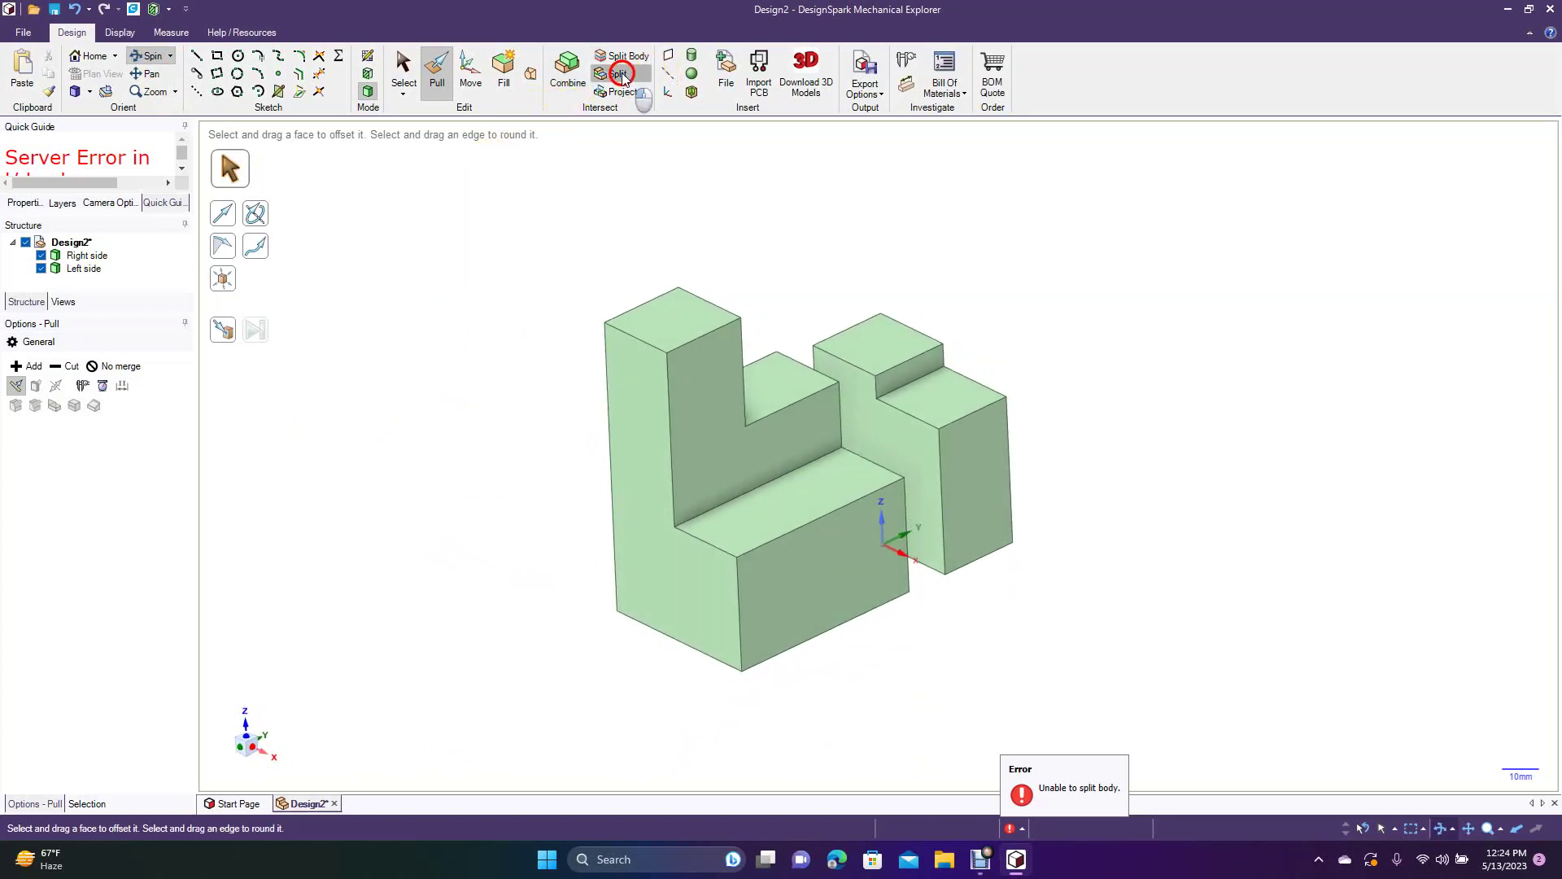
left_click(640, 405)
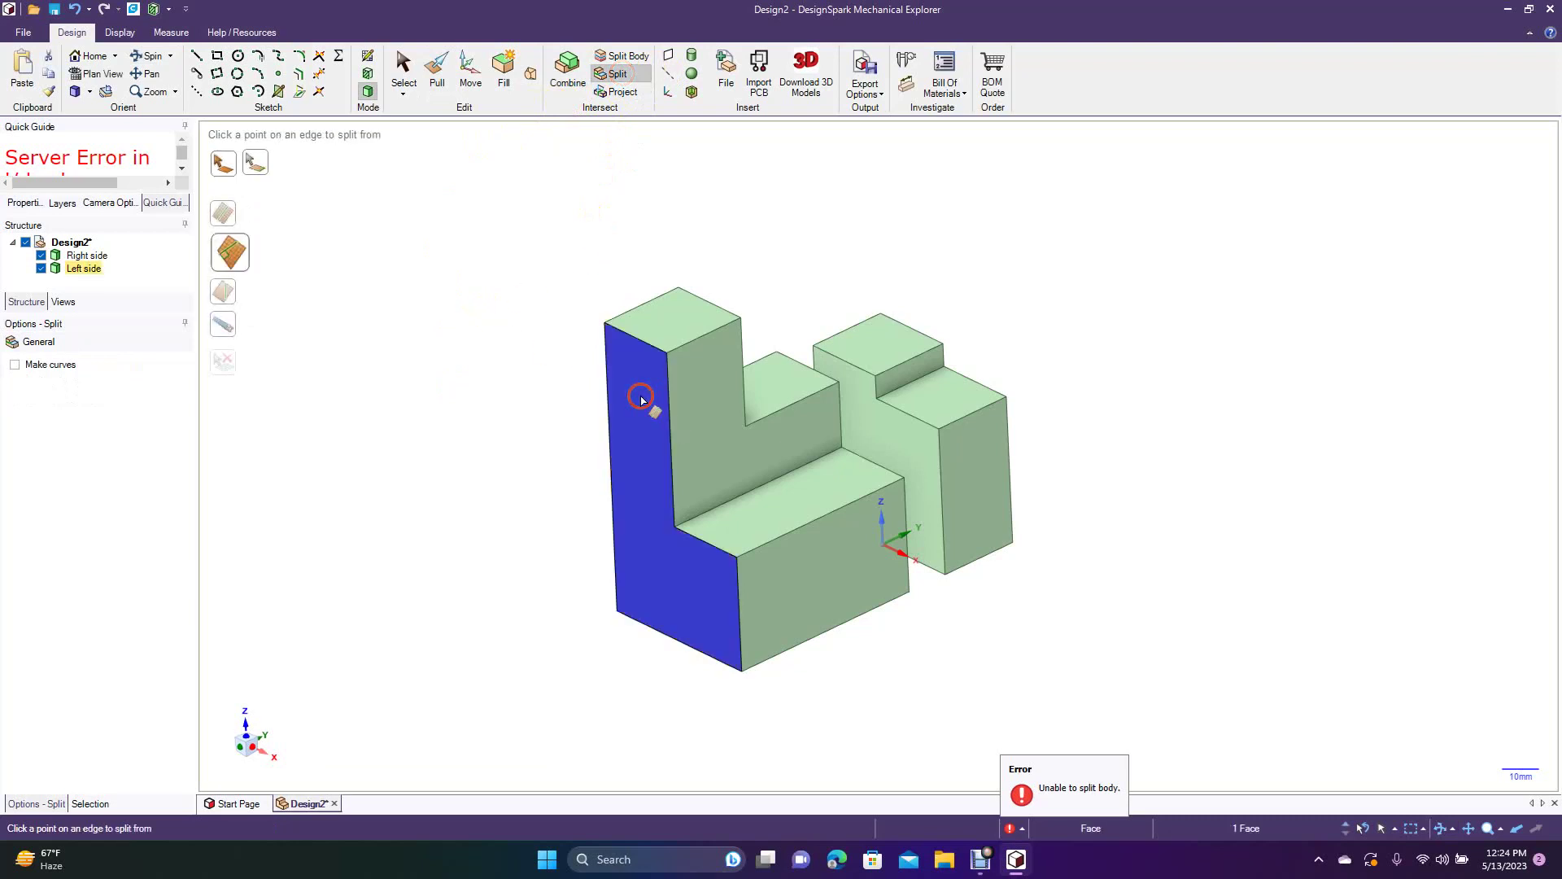
left_click(227, 289)
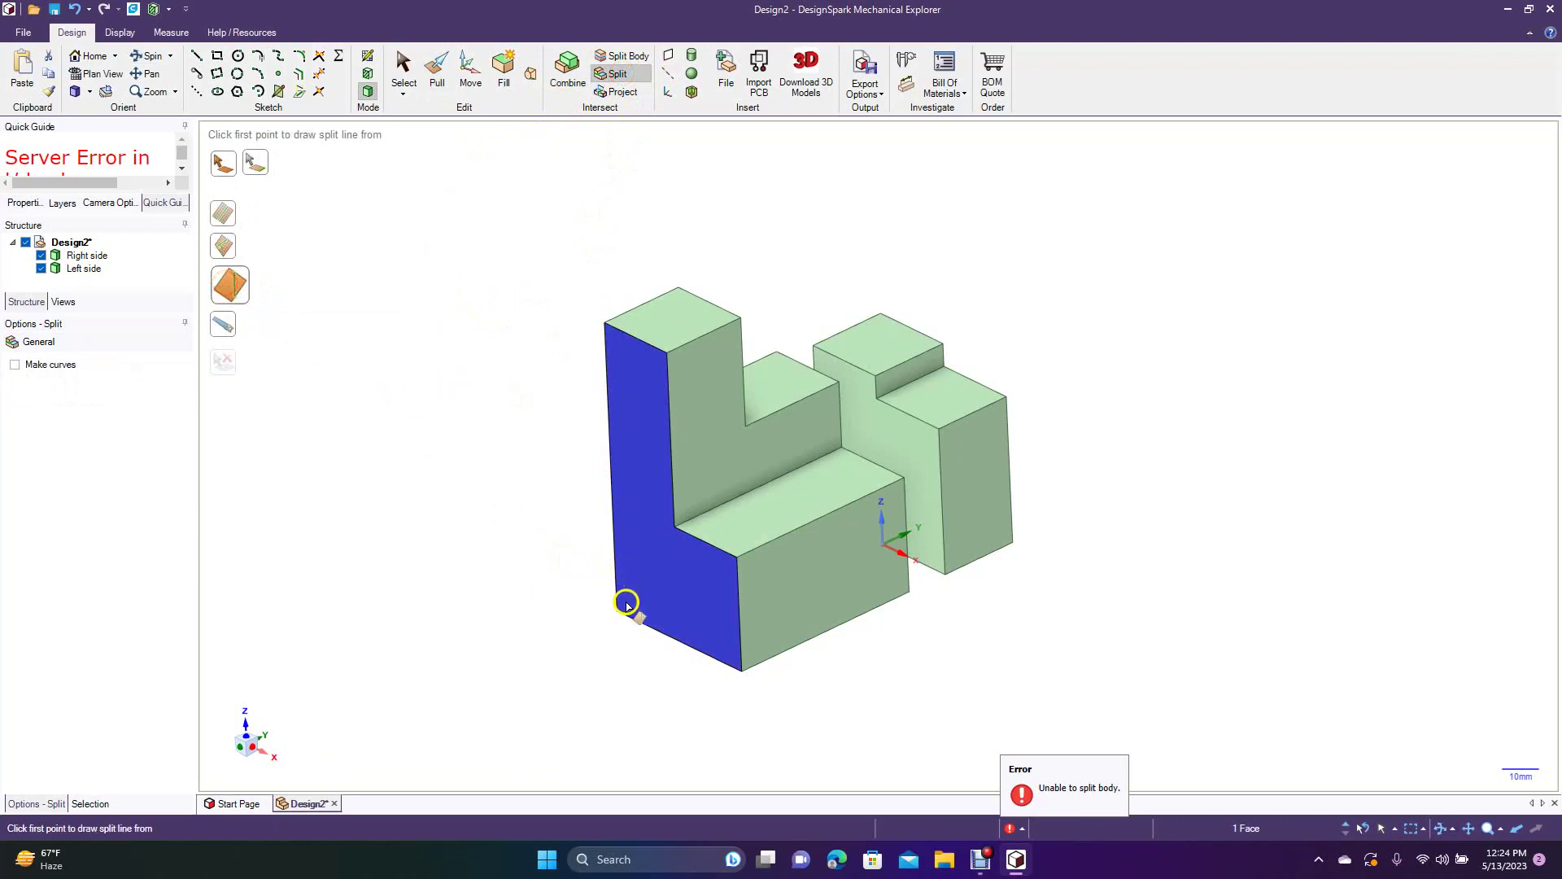
left_click(664, 634)
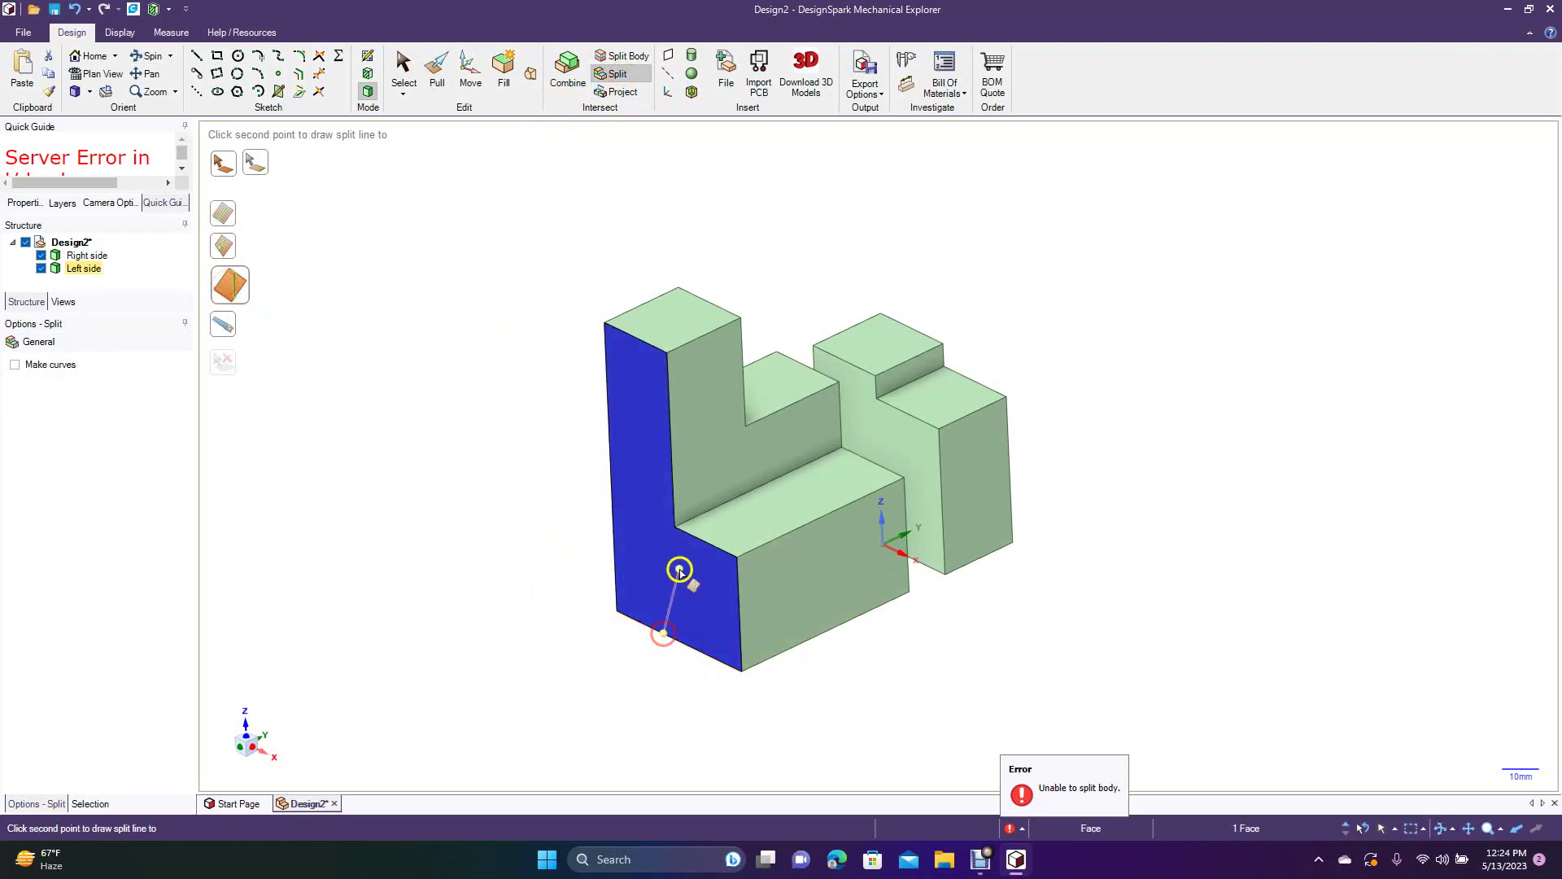
left_click(604, 327)
- Pull the triangular part of the split end face outward along Y and push the remaining part inward
left_click(437, 71)
left_click(610, 460)
left_click_drag(610, 460, 540, 506)
left_click(628, 453)
left_click_drag(628, 454, 663, 443)
- Pull the Left side body's outer side face outward along X to thicken the tall section and wedge
left_click(145, 56)
left_click_drag(350, 321, 477, 372)
left_click(436, 69)
left_click(675, 494)
left_click_drag(675, 495, 638, 481)
left_click(151, 55)
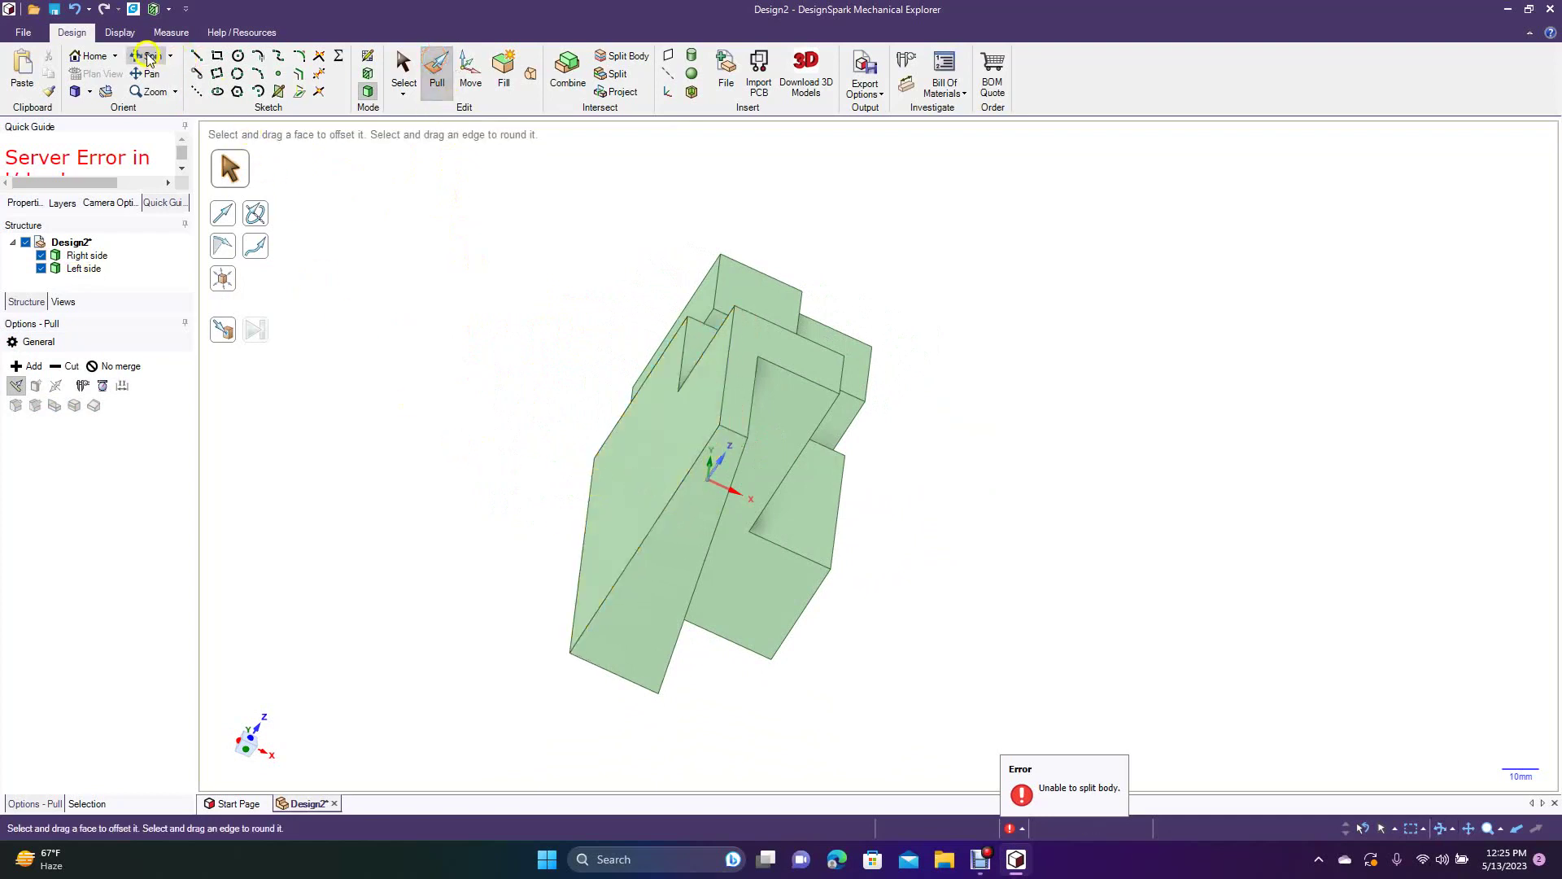
left_click_drag(523, 471, 391, 427)
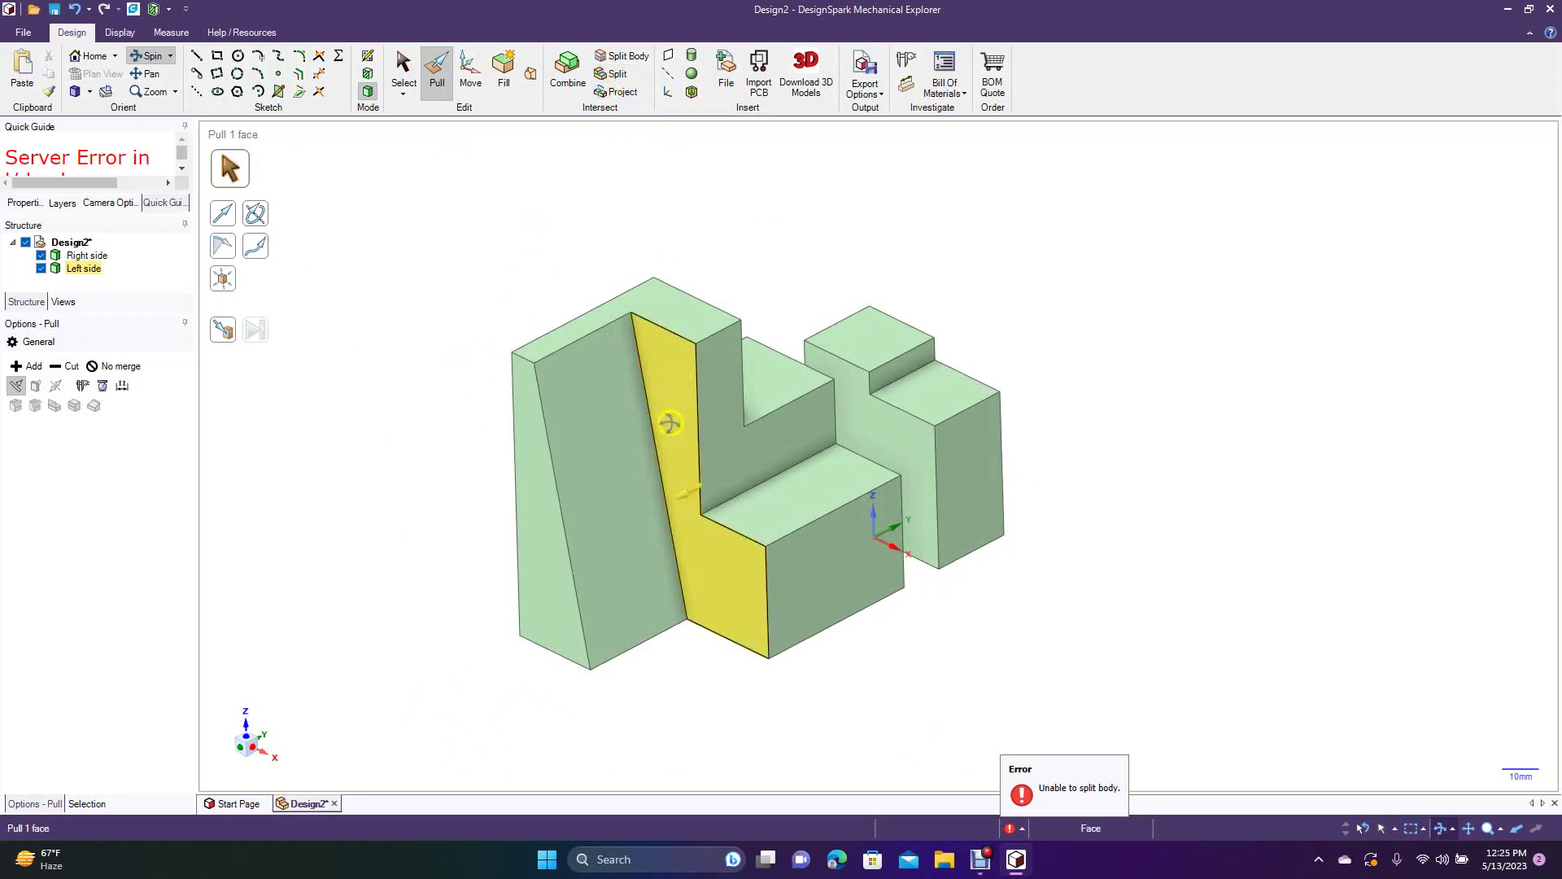
left_click(645, 304)
left_click(694, 178)
left_click(645, 298)
left_click(925, 495)
left_click(814, 487)
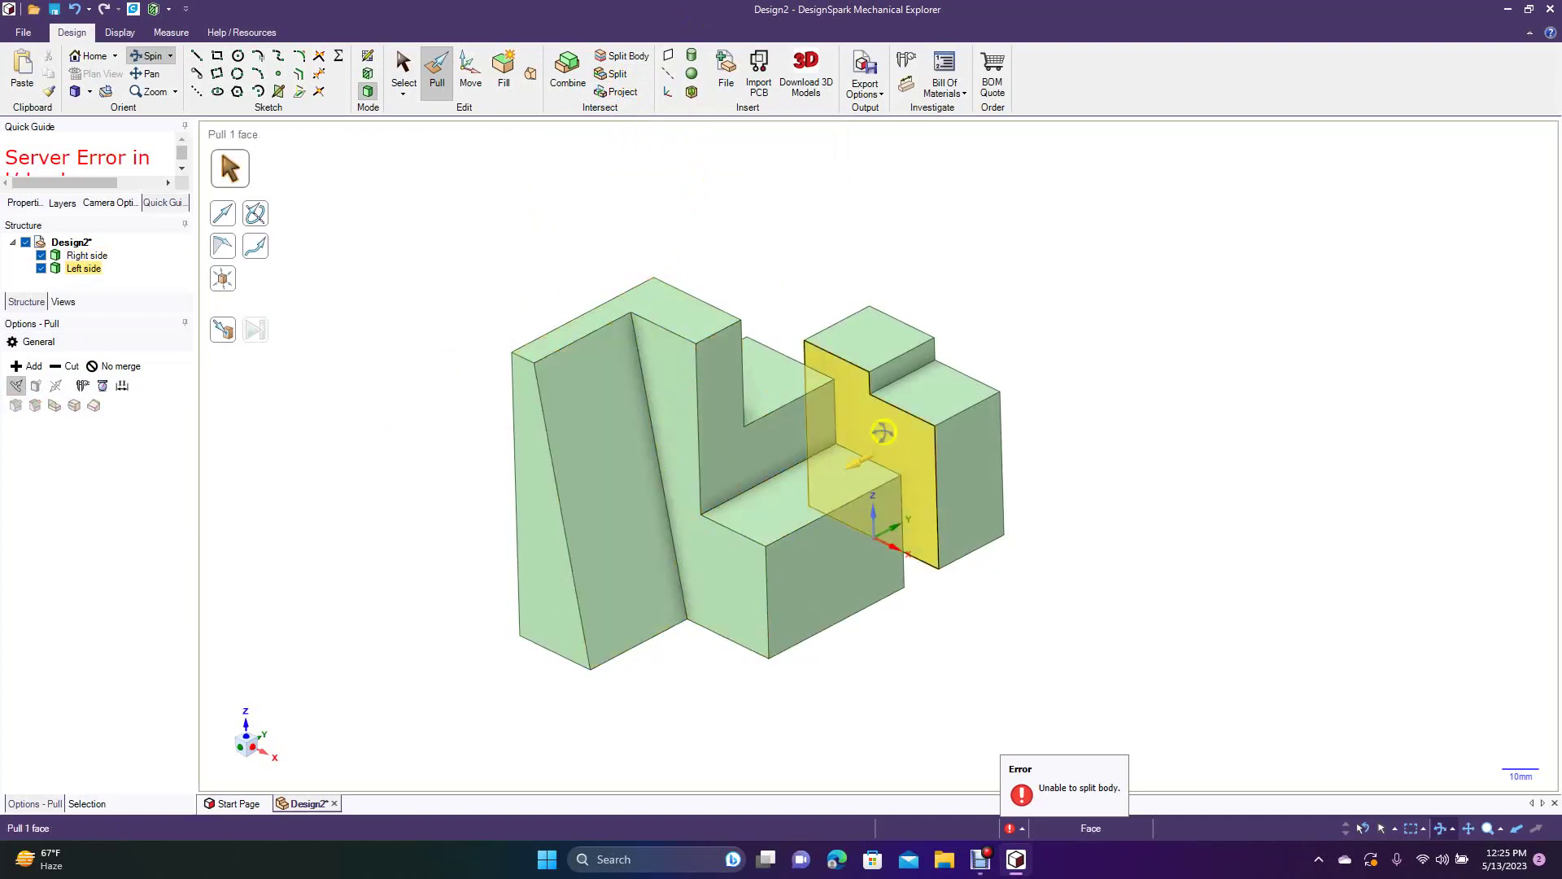
left_click(935, 488)
left_click(880, 254)
left_click(900, 321)
left_click(846, 244)
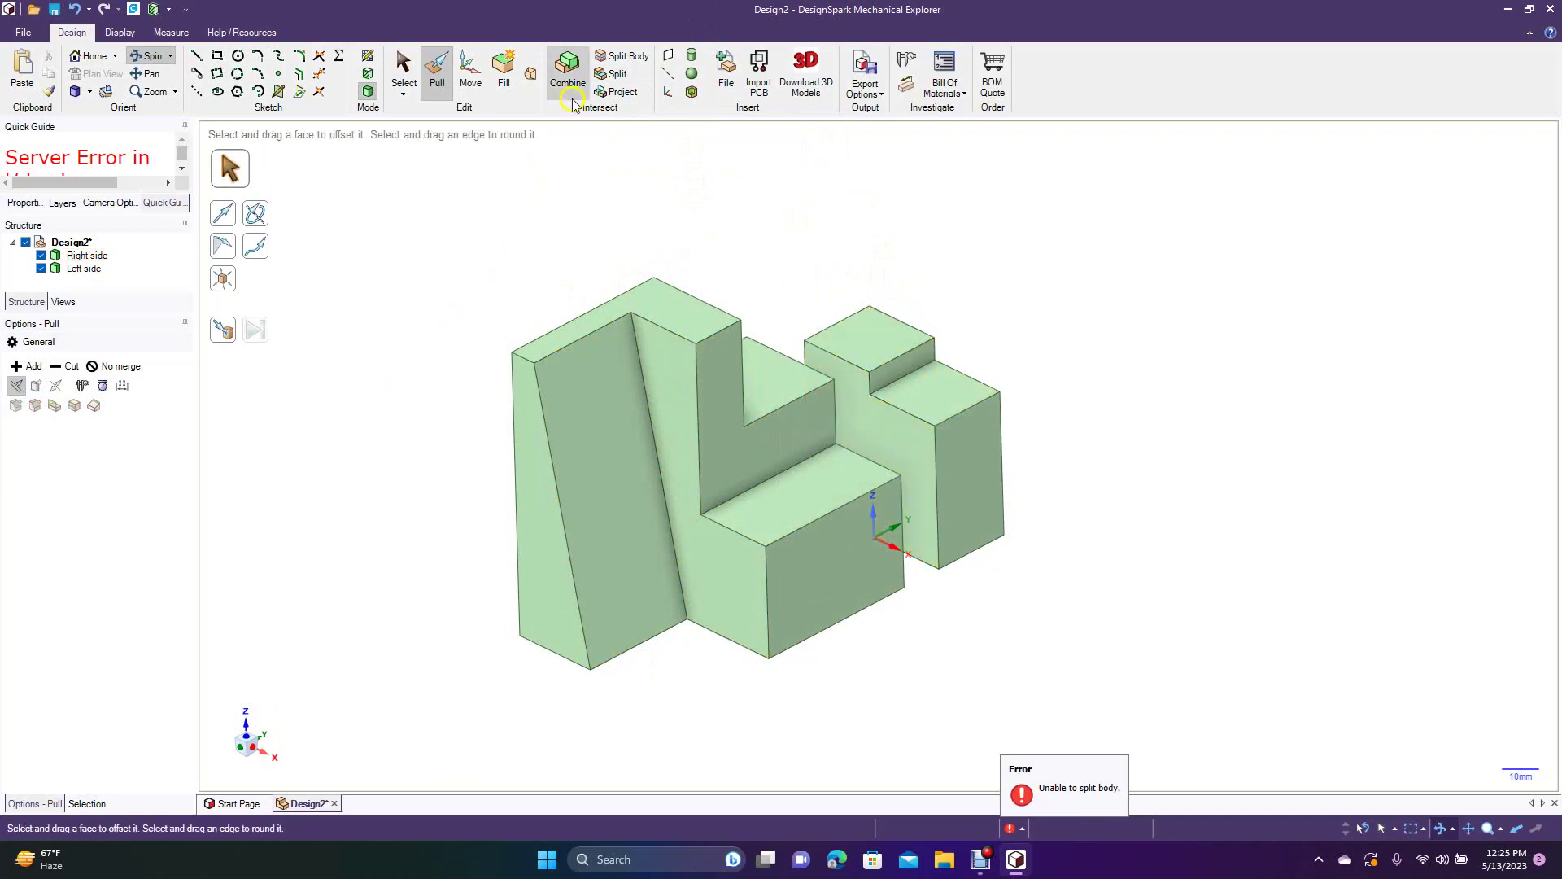
left_click(949, 452)
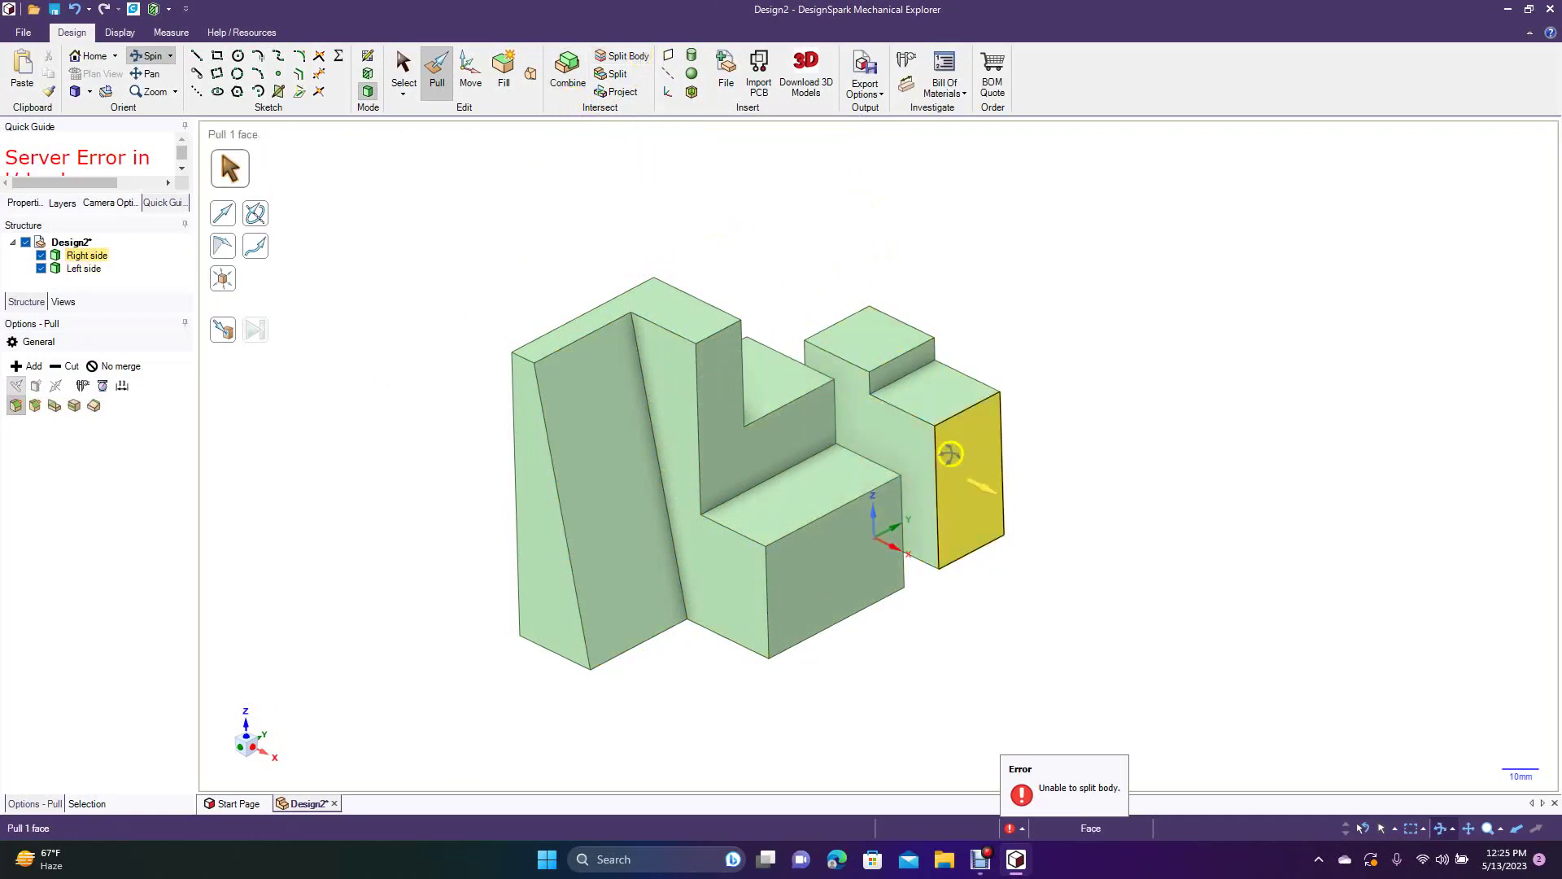
left_click(665, 584)
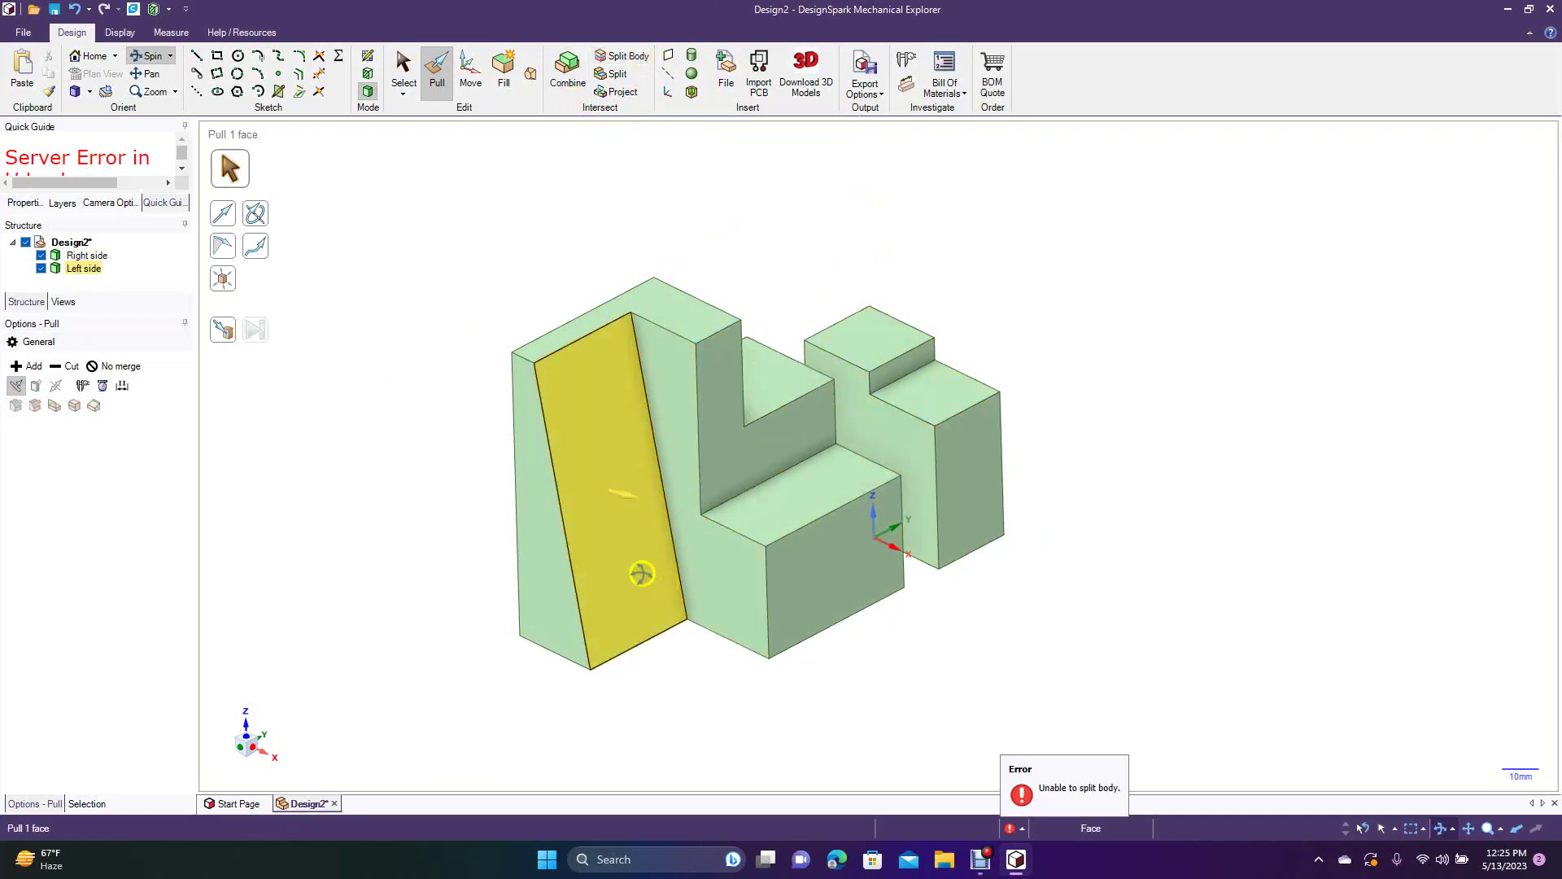
left_click(846, 443)
left_click(1088, 316)
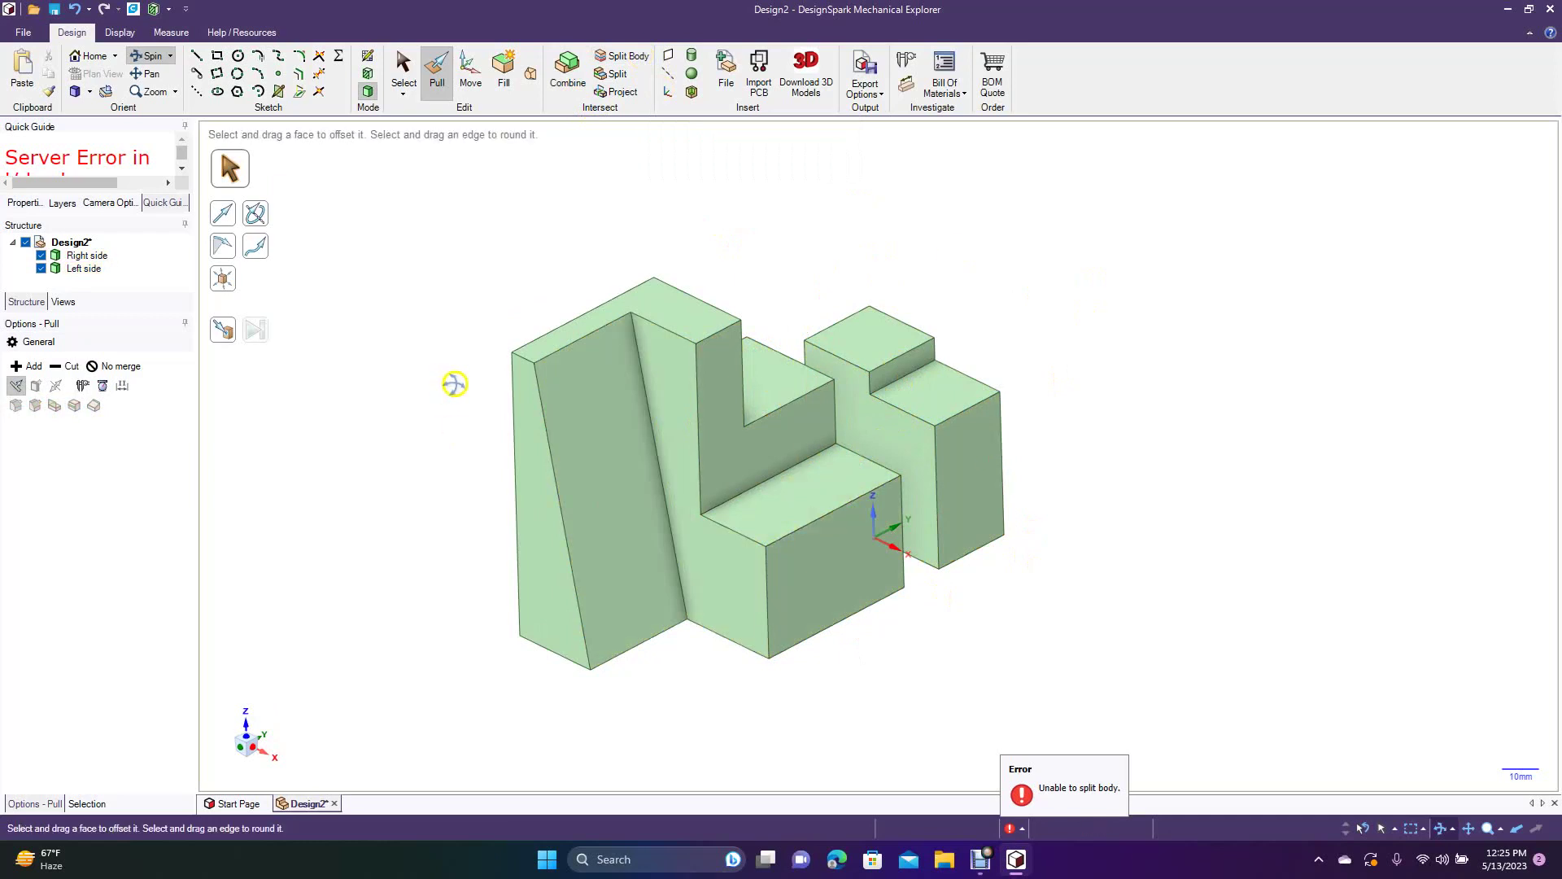
left_click(543, 416)
left_click(425, 310)
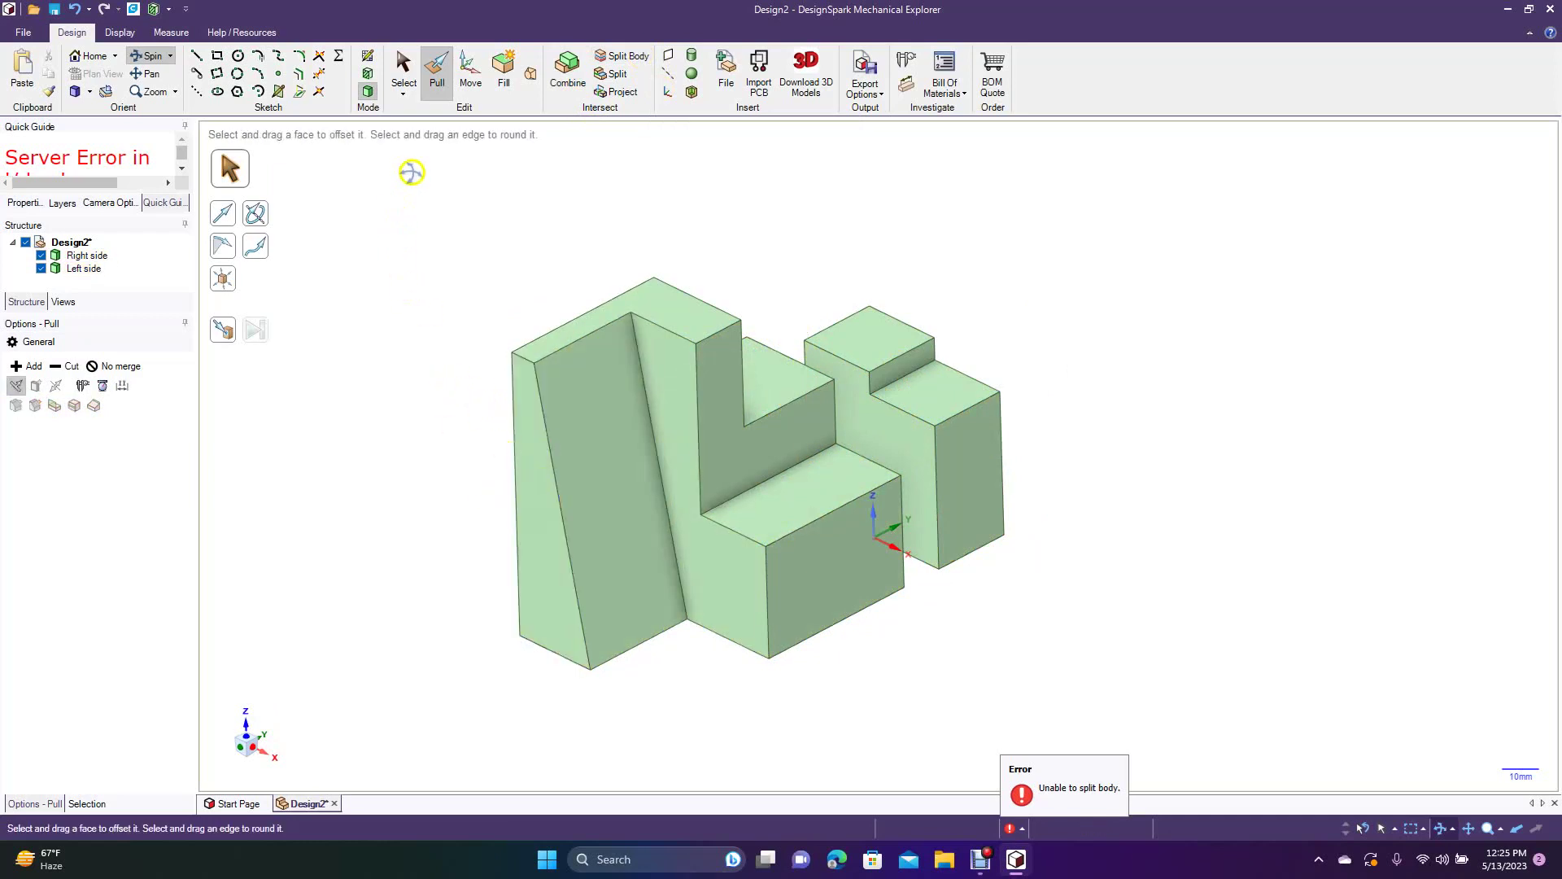
- Try a two-point split across the wedge's sloped face and split it into four sections through a point near its middle instead
left_click(620, 75)
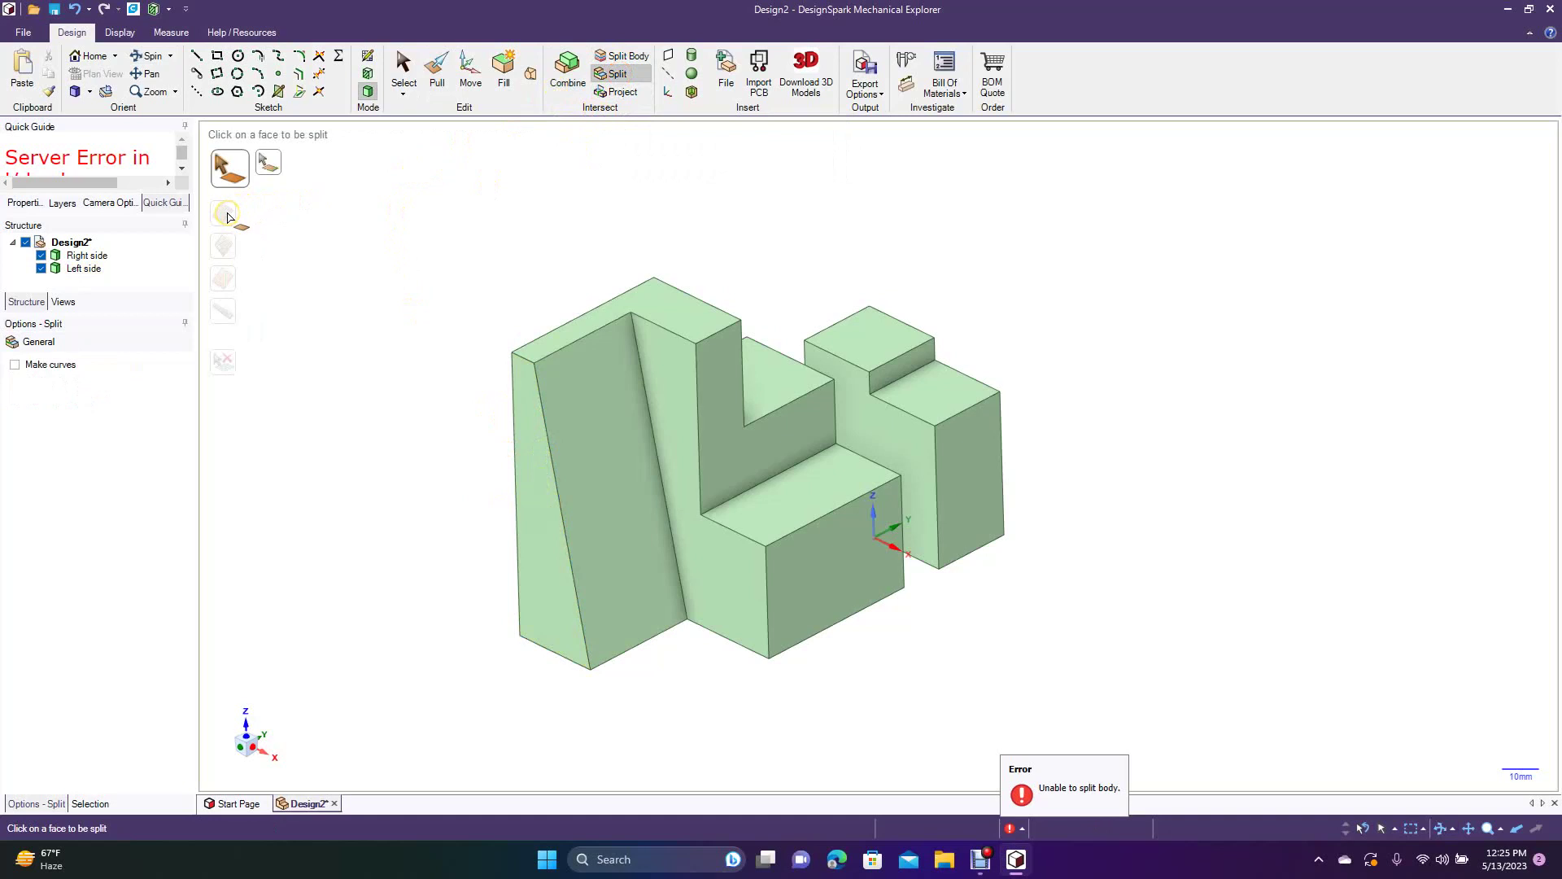
left_click(226, 255)
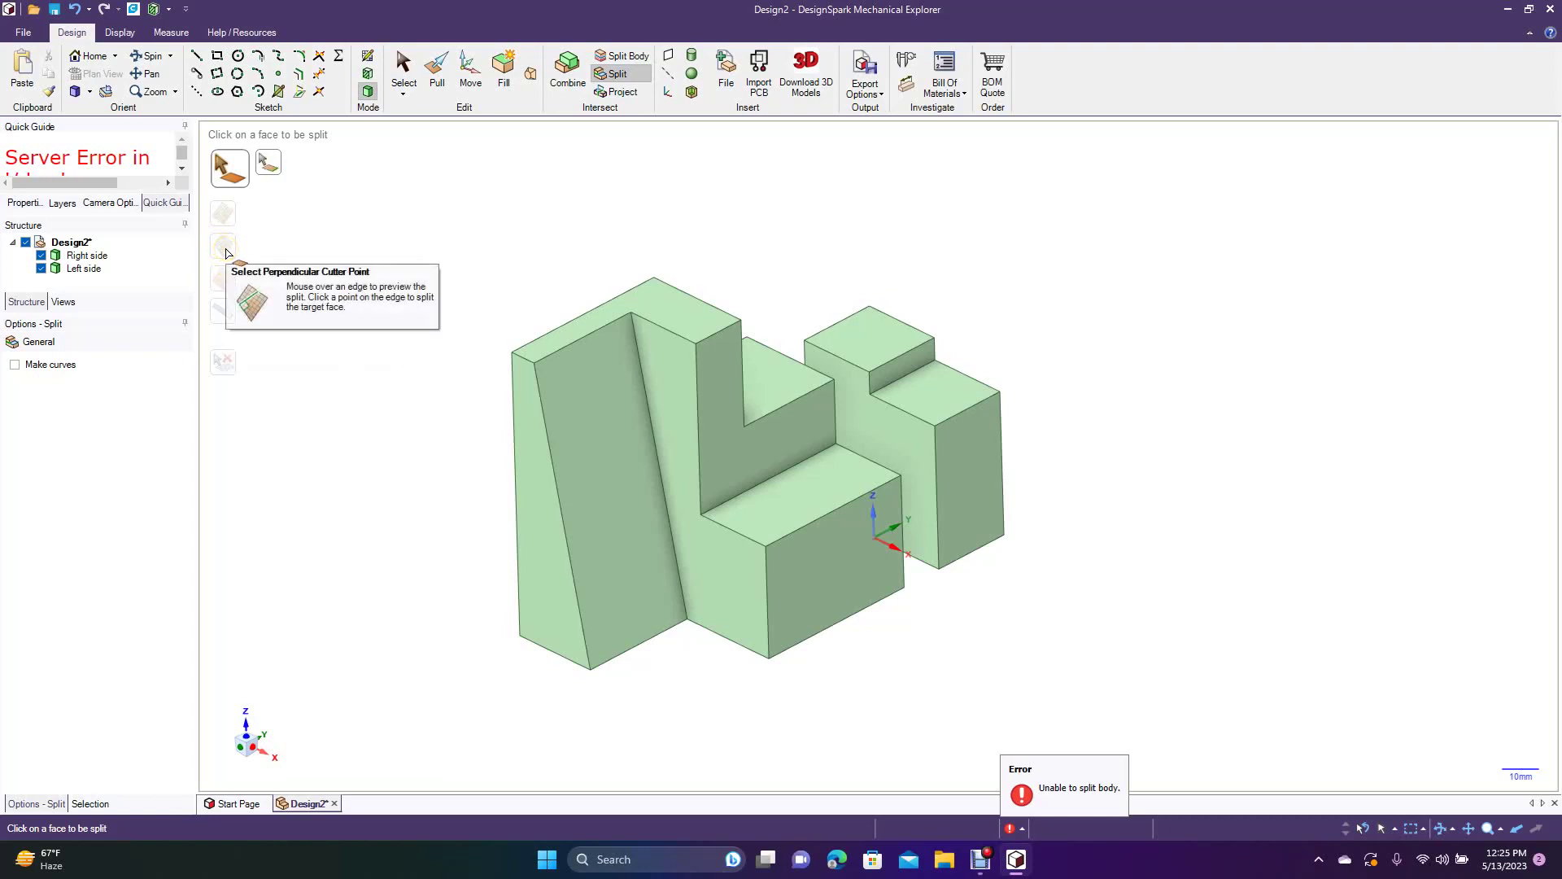
left_click(229, 212)
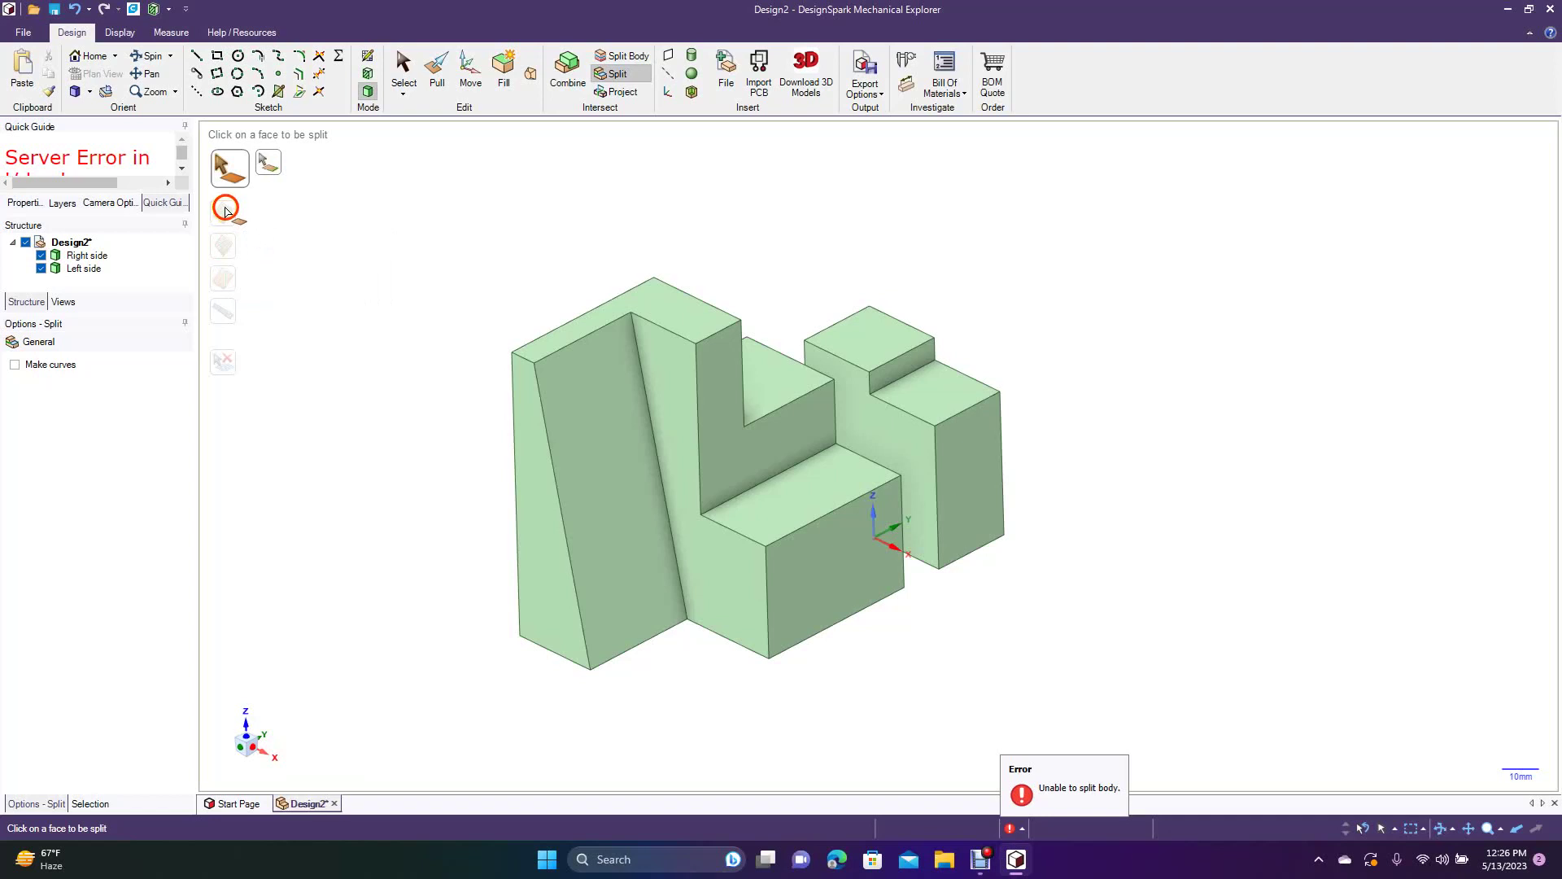
left_click(578, 521)
left_click(613, 543)
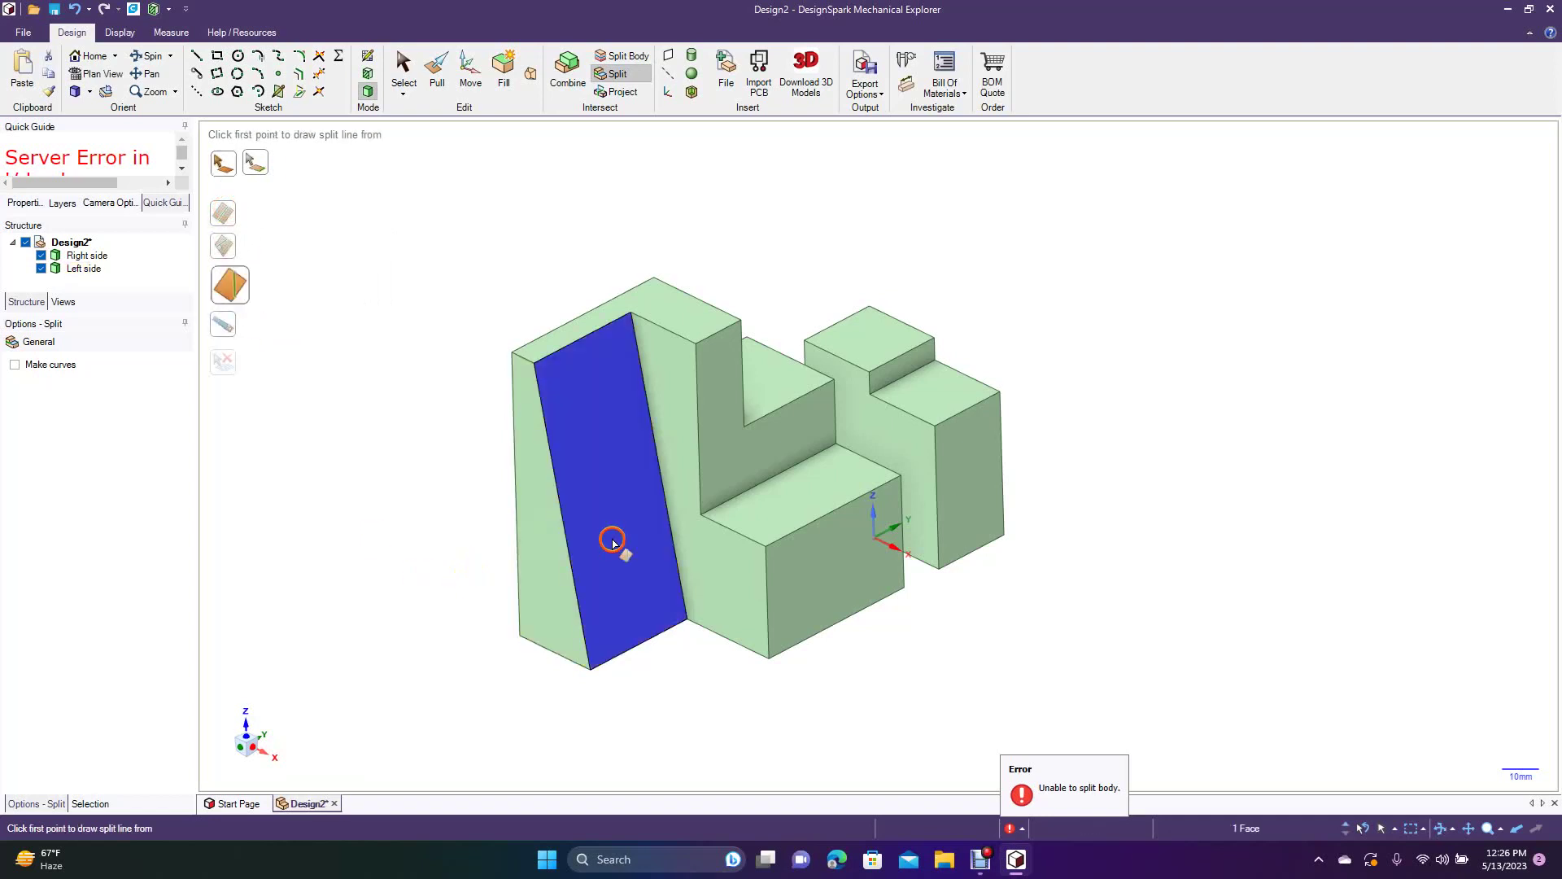
left_click(561, 505)
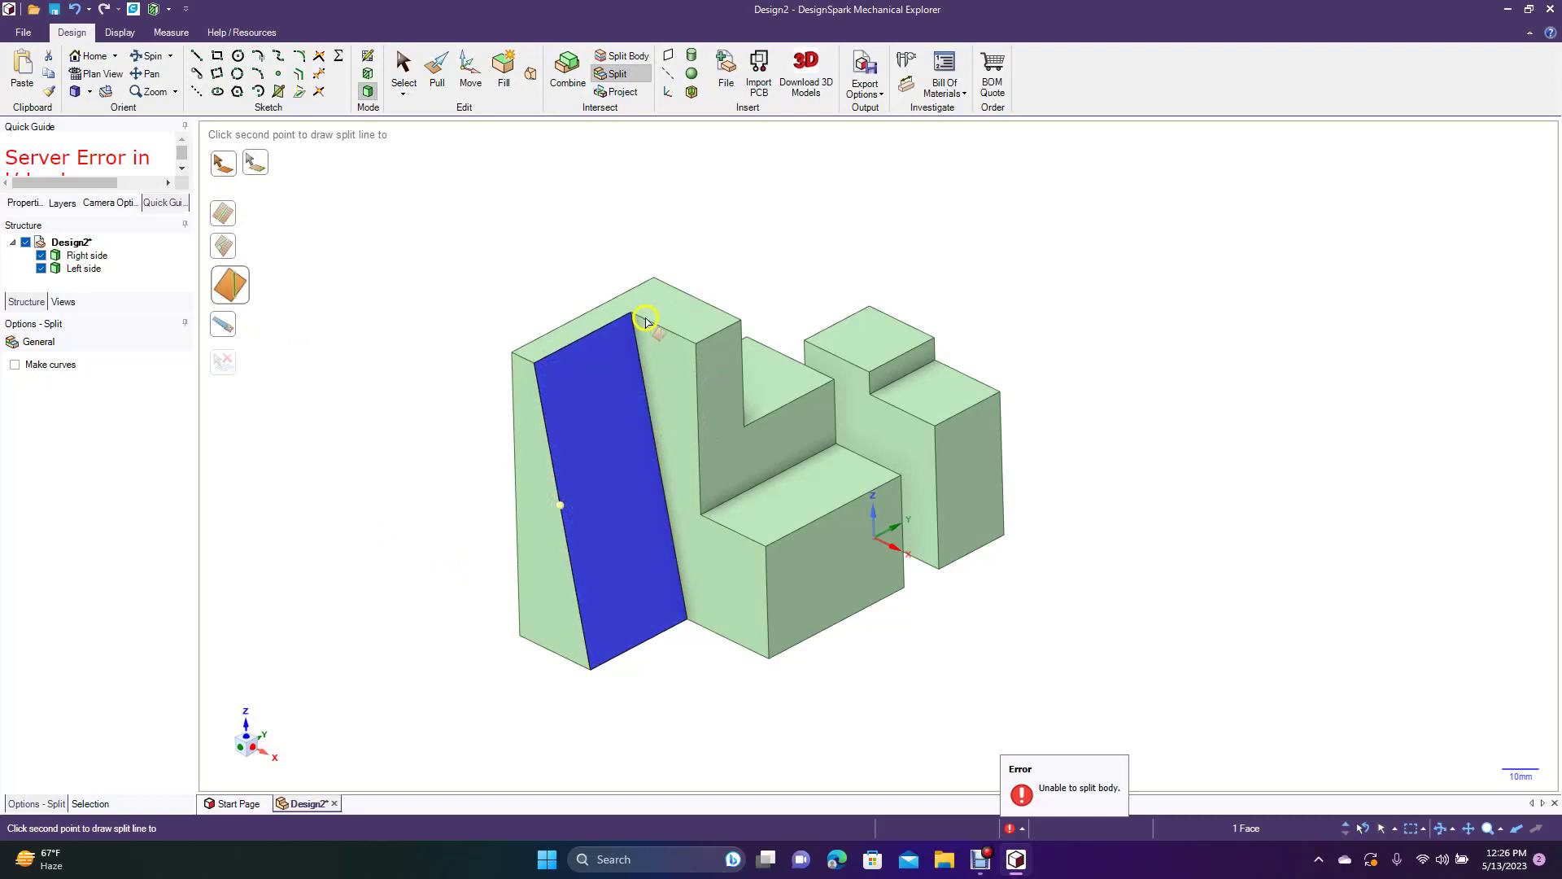
left_click(664, 516)
left_click(657, 541)
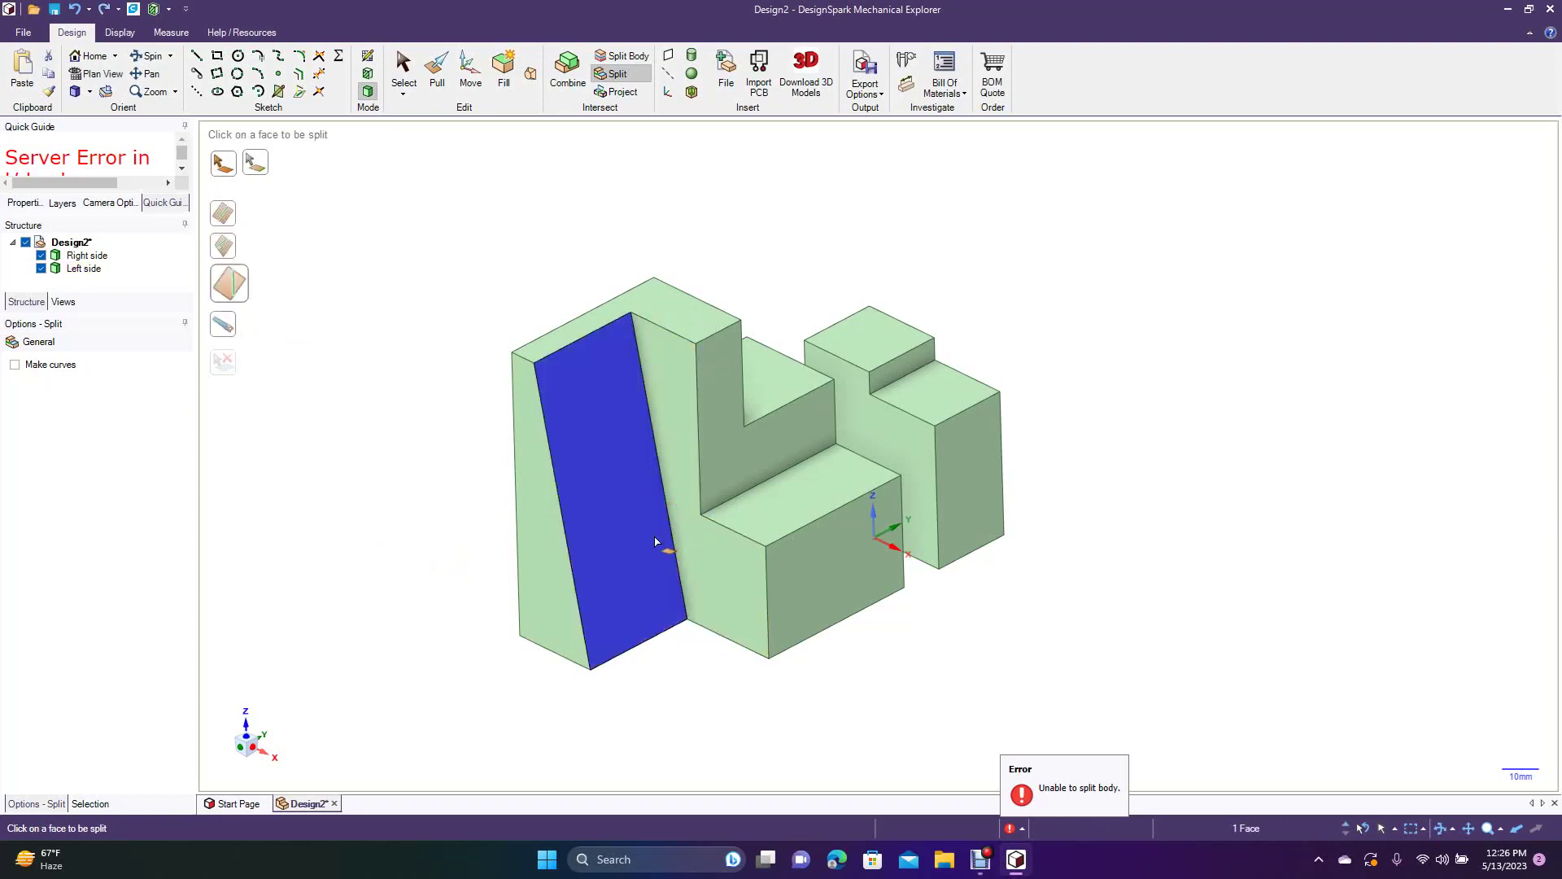
left_click(226, 217)
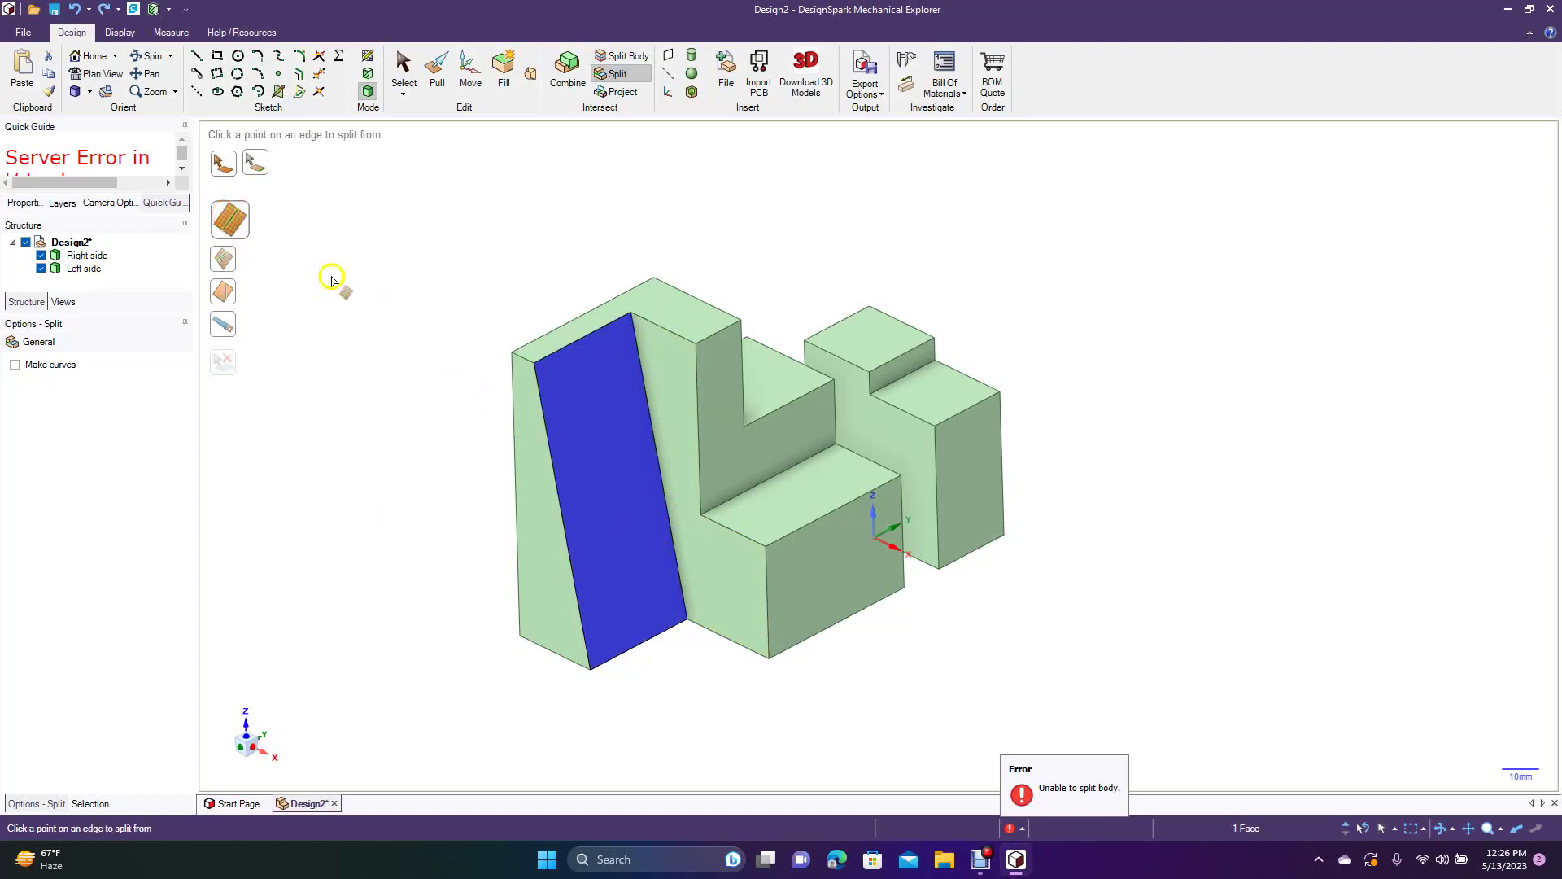
left_click(616, 491)
- Pull the lower outer and upper inner sections of the split sloped face outward
left_click(437, 72)
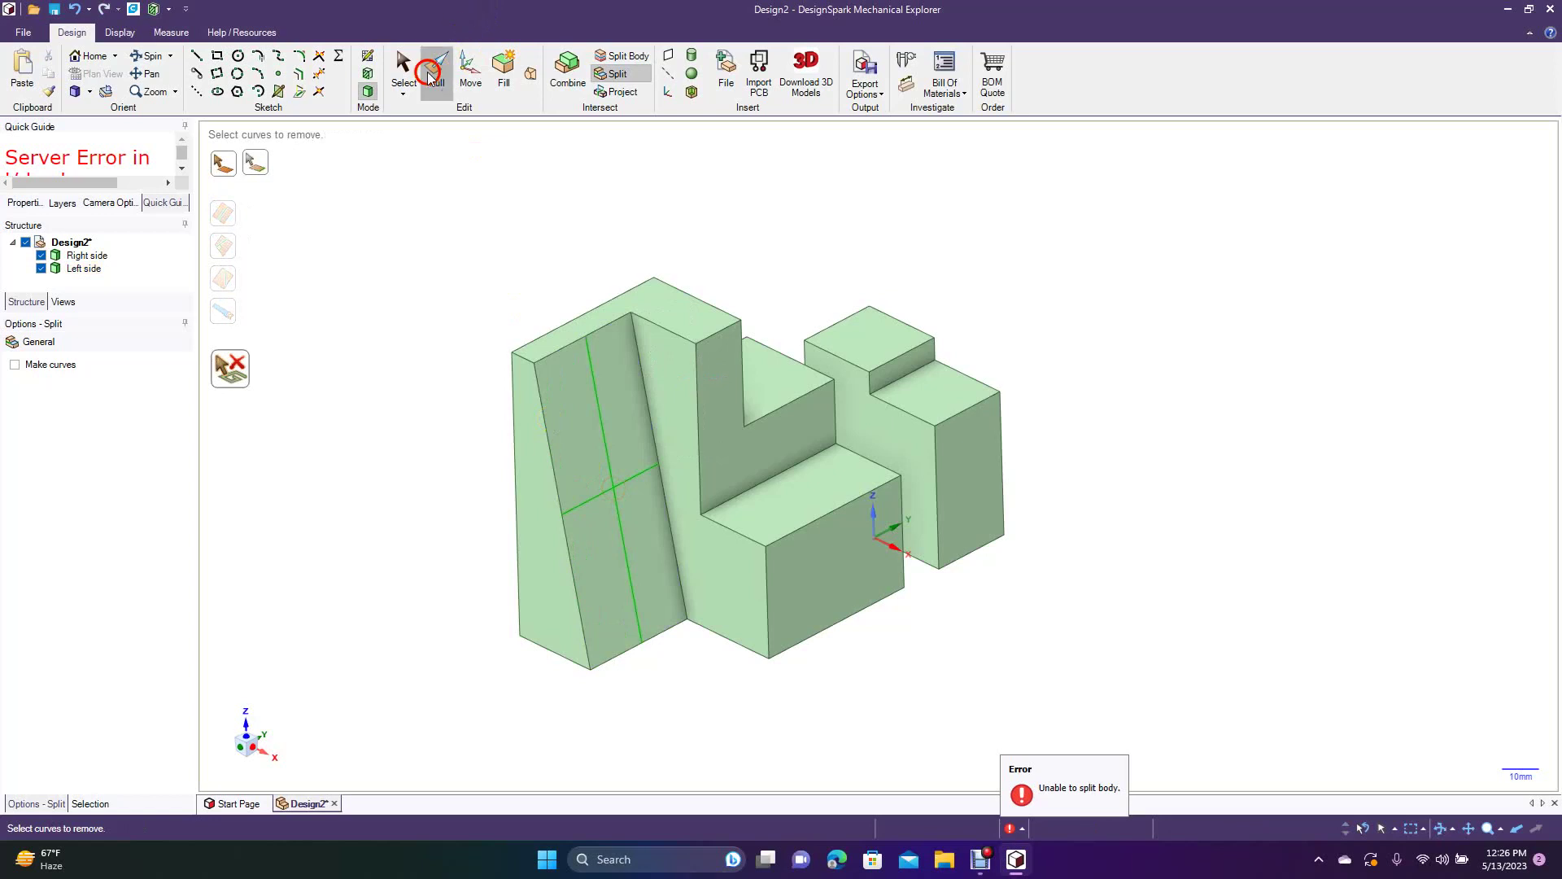
left_click(601, 558)
left_click_drag(601, 558, 642, 575)
left_click(612, 401)
mouse_move(607, 404)
left_mouse_down()
mouse_move(575, 408)
mouse_move(629, 419)
left_mouse_up()
left_click(610, 411)
left_click(443, 456)
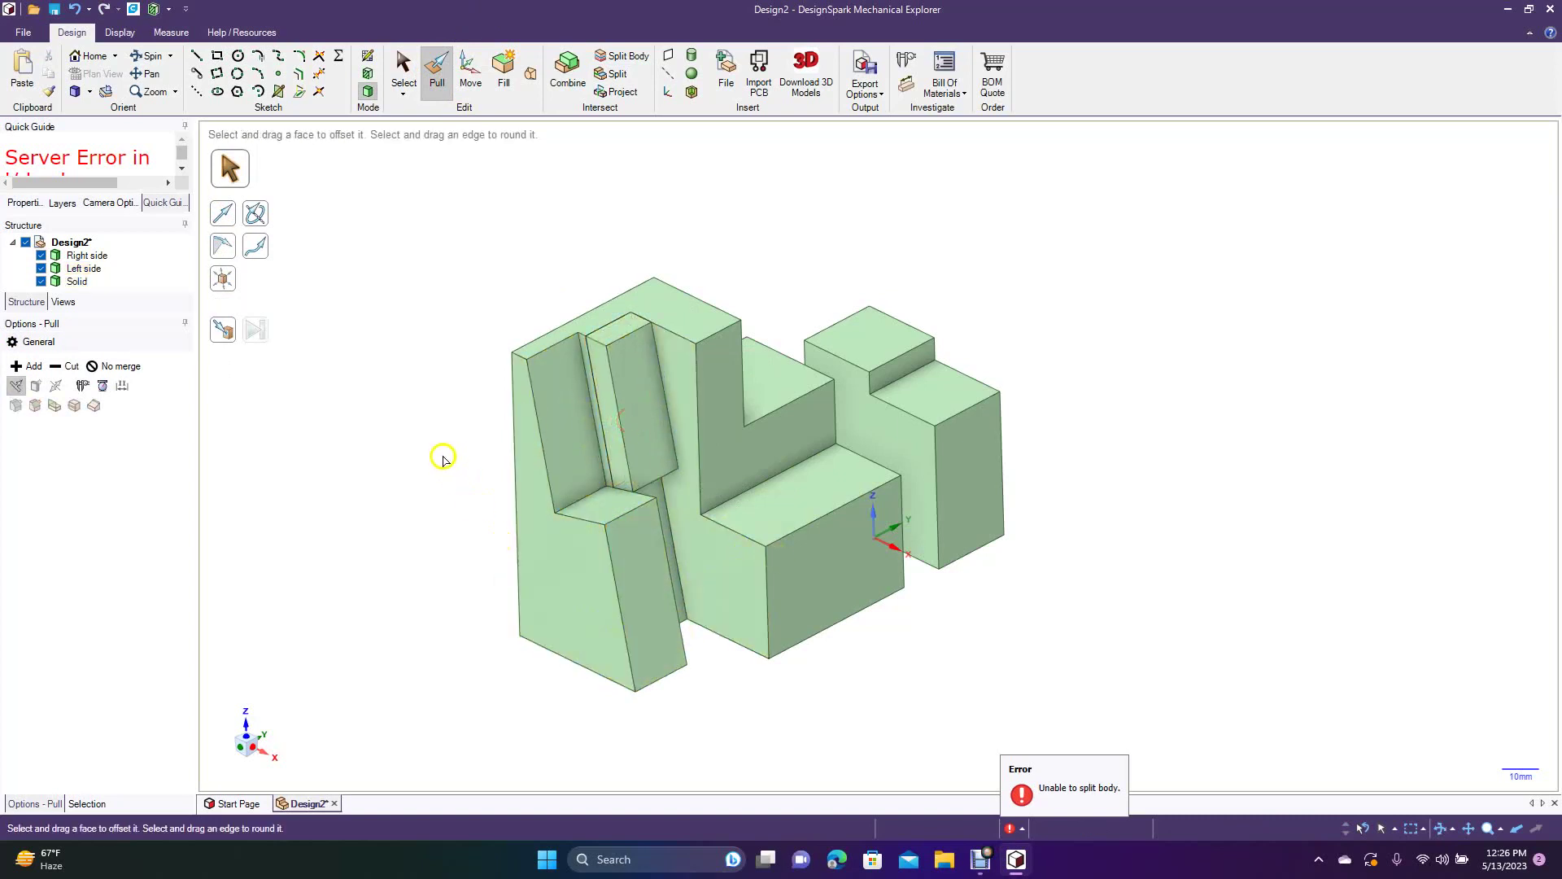
- Split the Left side body horizontally, using the top face of the pulled-out lower section as the cutter and keeping both pieces
left_click(154, 56)
left_click_drag(309, 195, 378, 282)
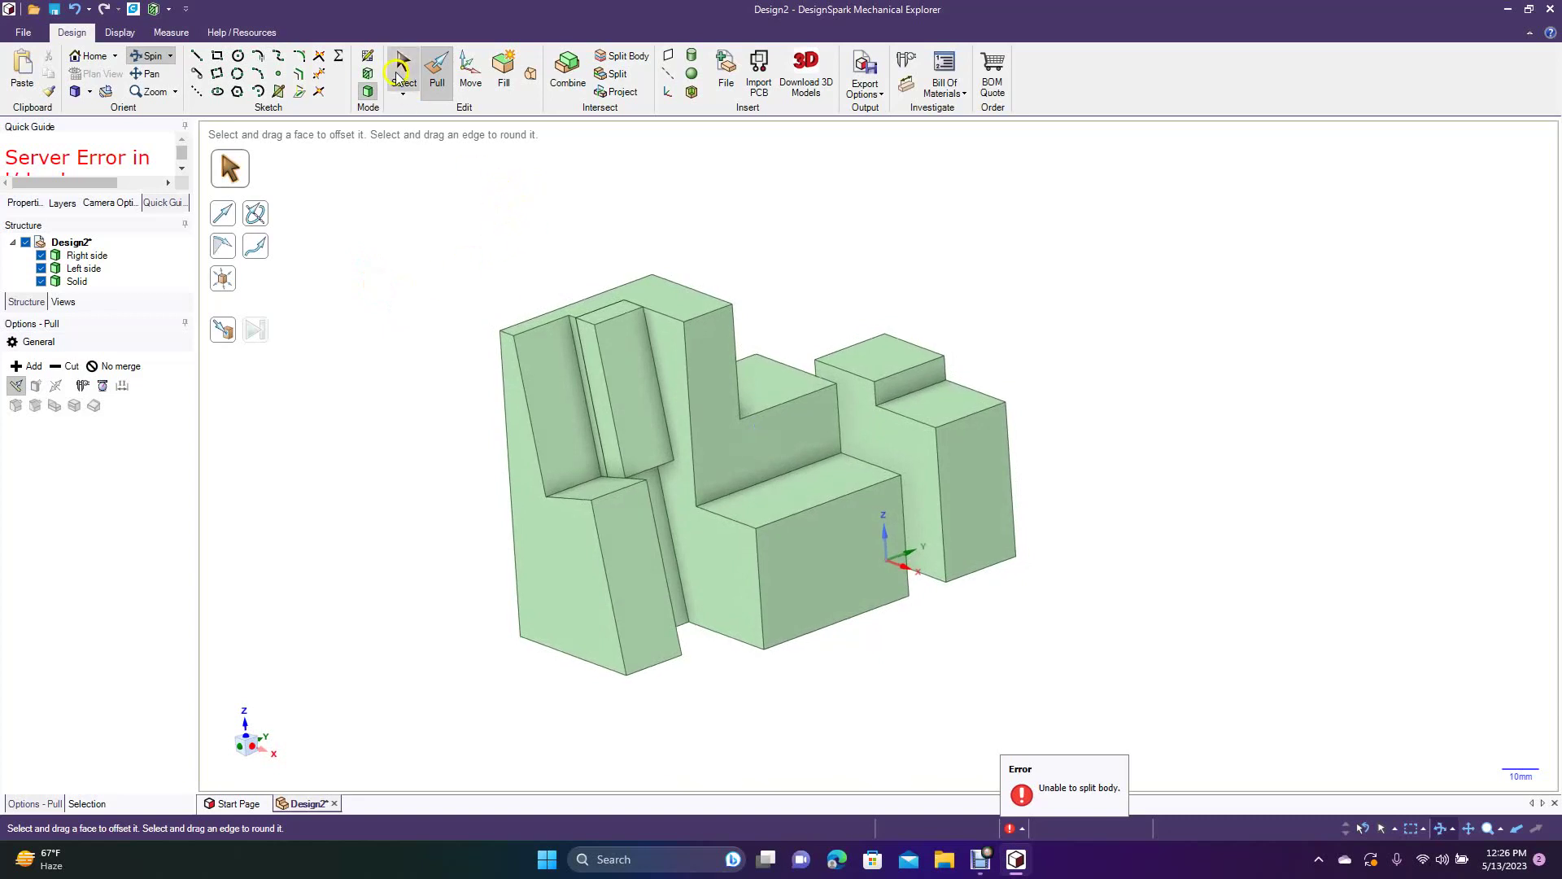
left_click(402, 77)
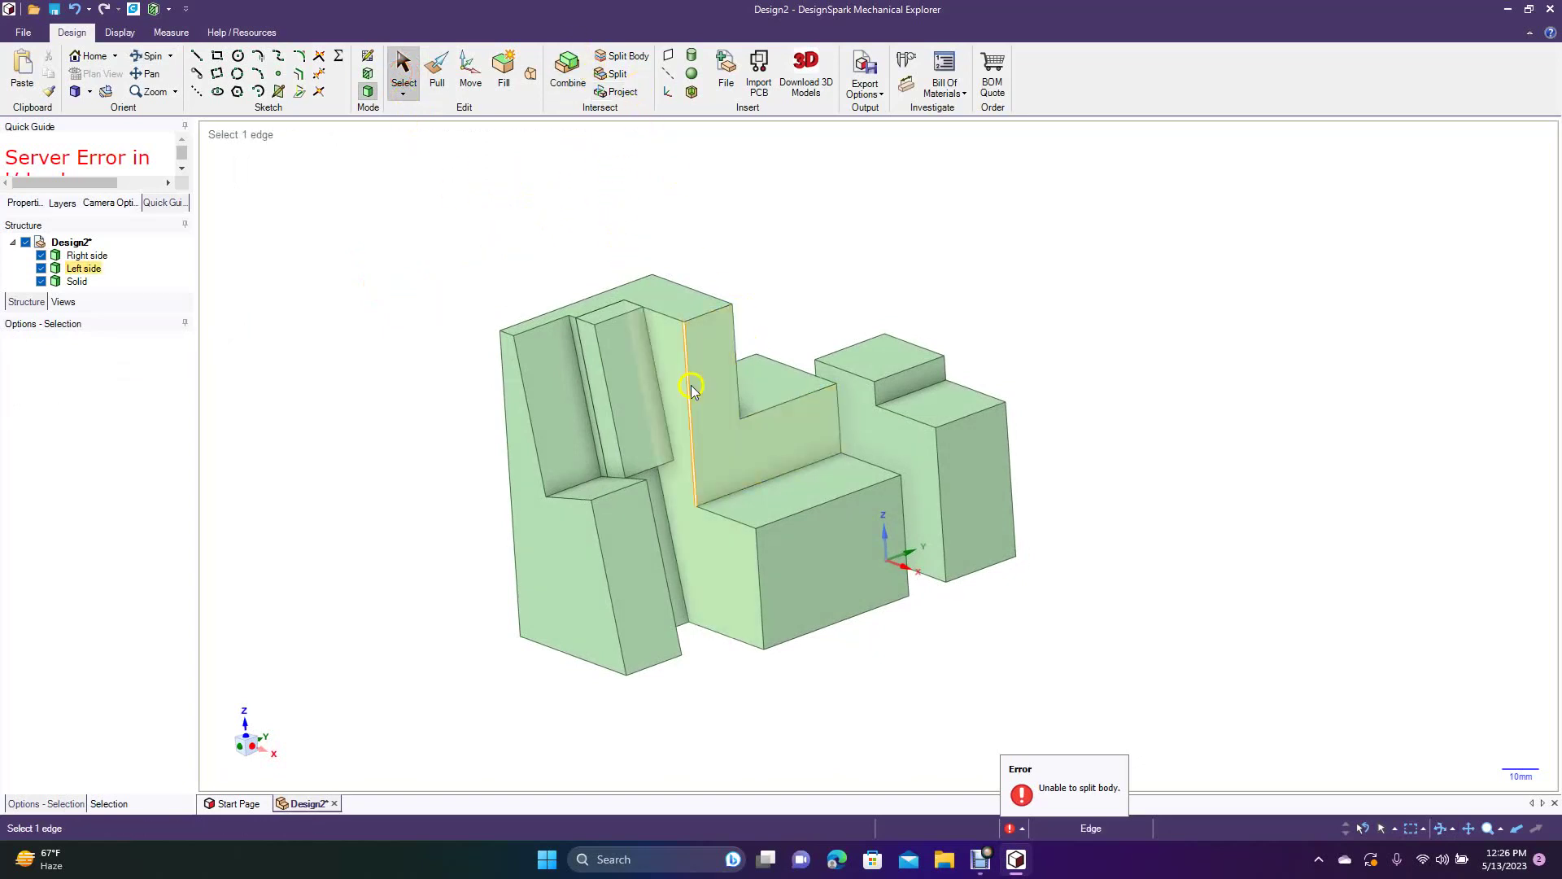
left_click(622, 55)
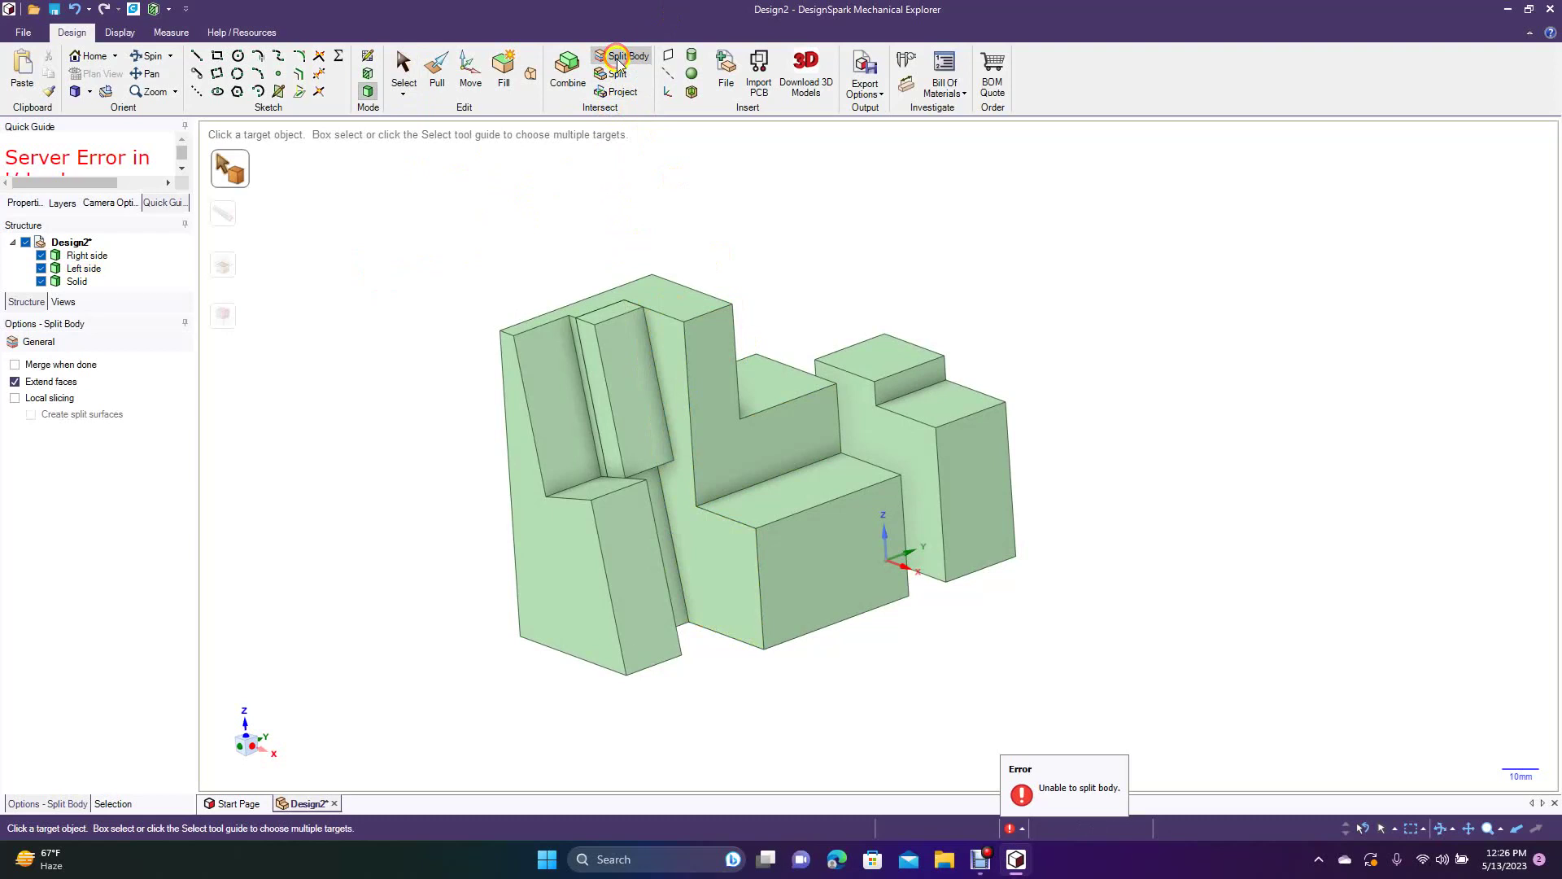
left_click(674, 344)
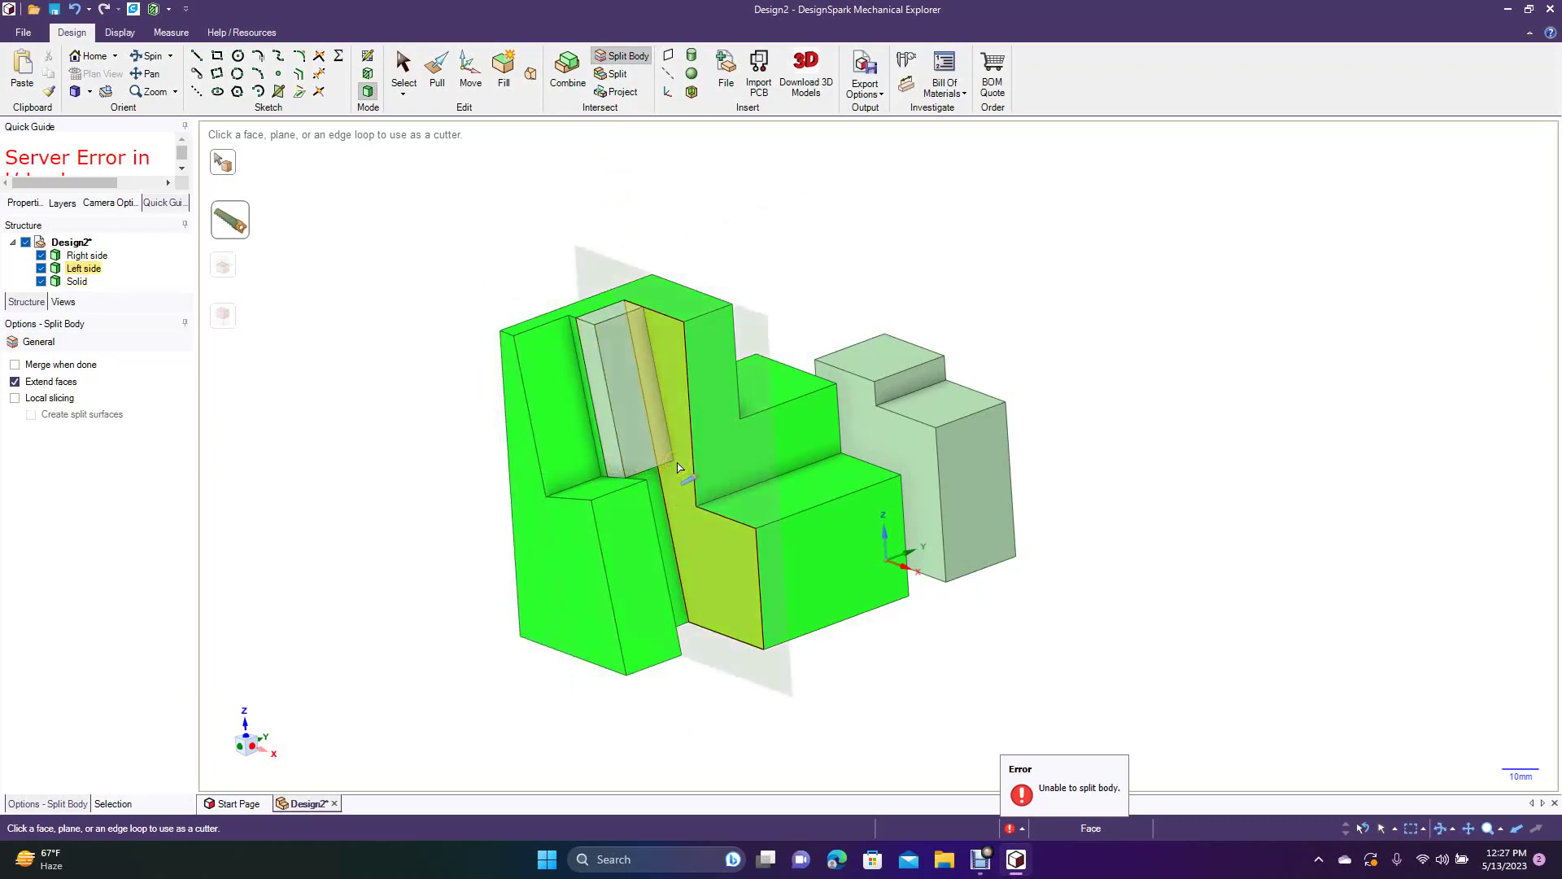
left_click(764, 490)
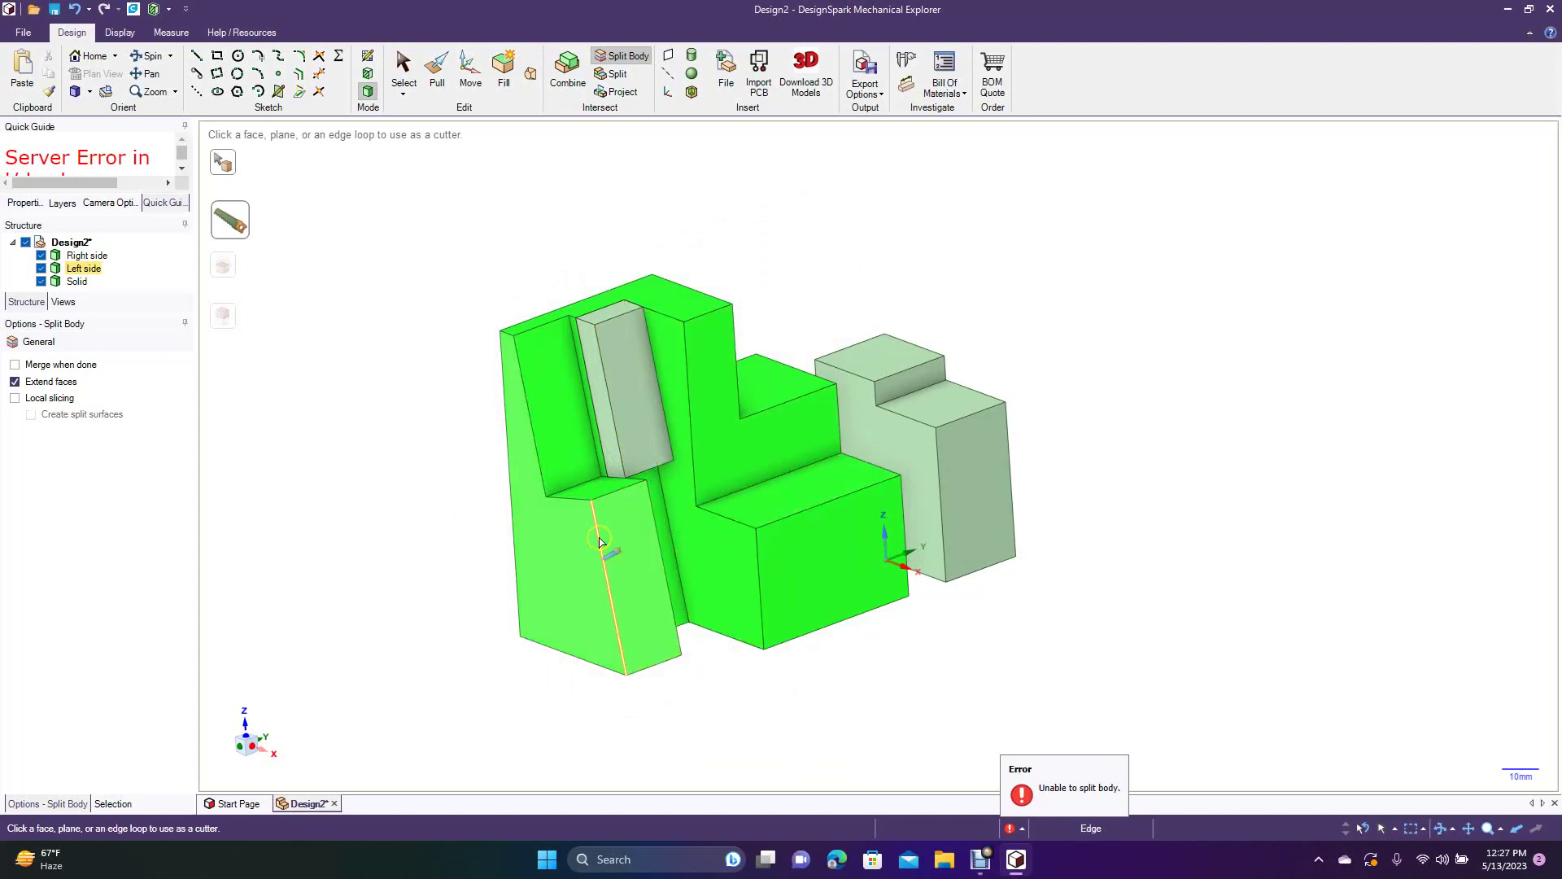
left_click(584, 498)
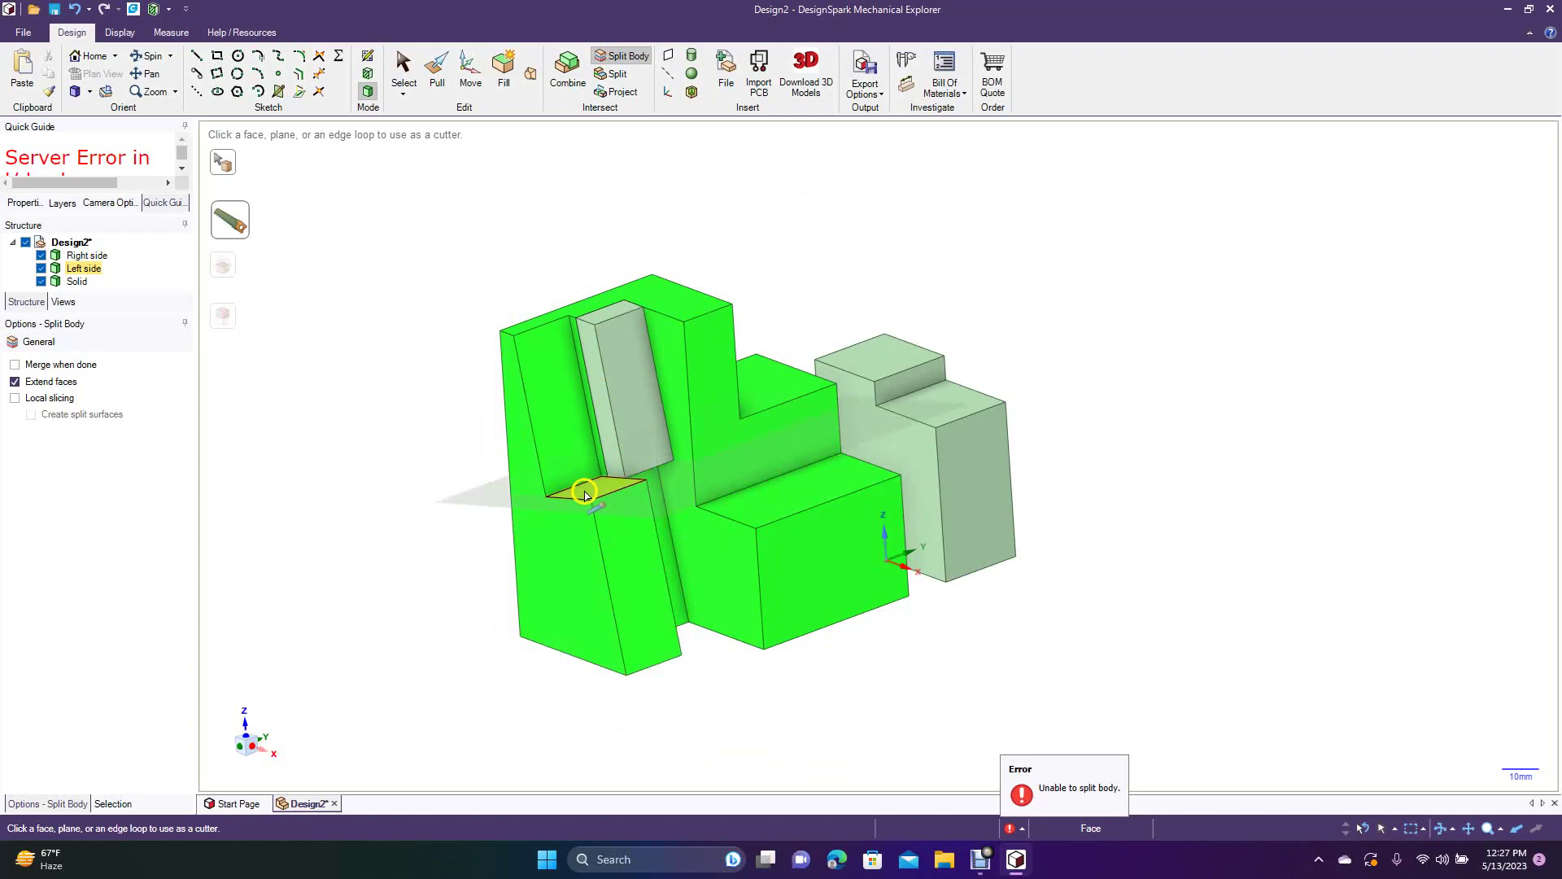
left_click(586, 492)
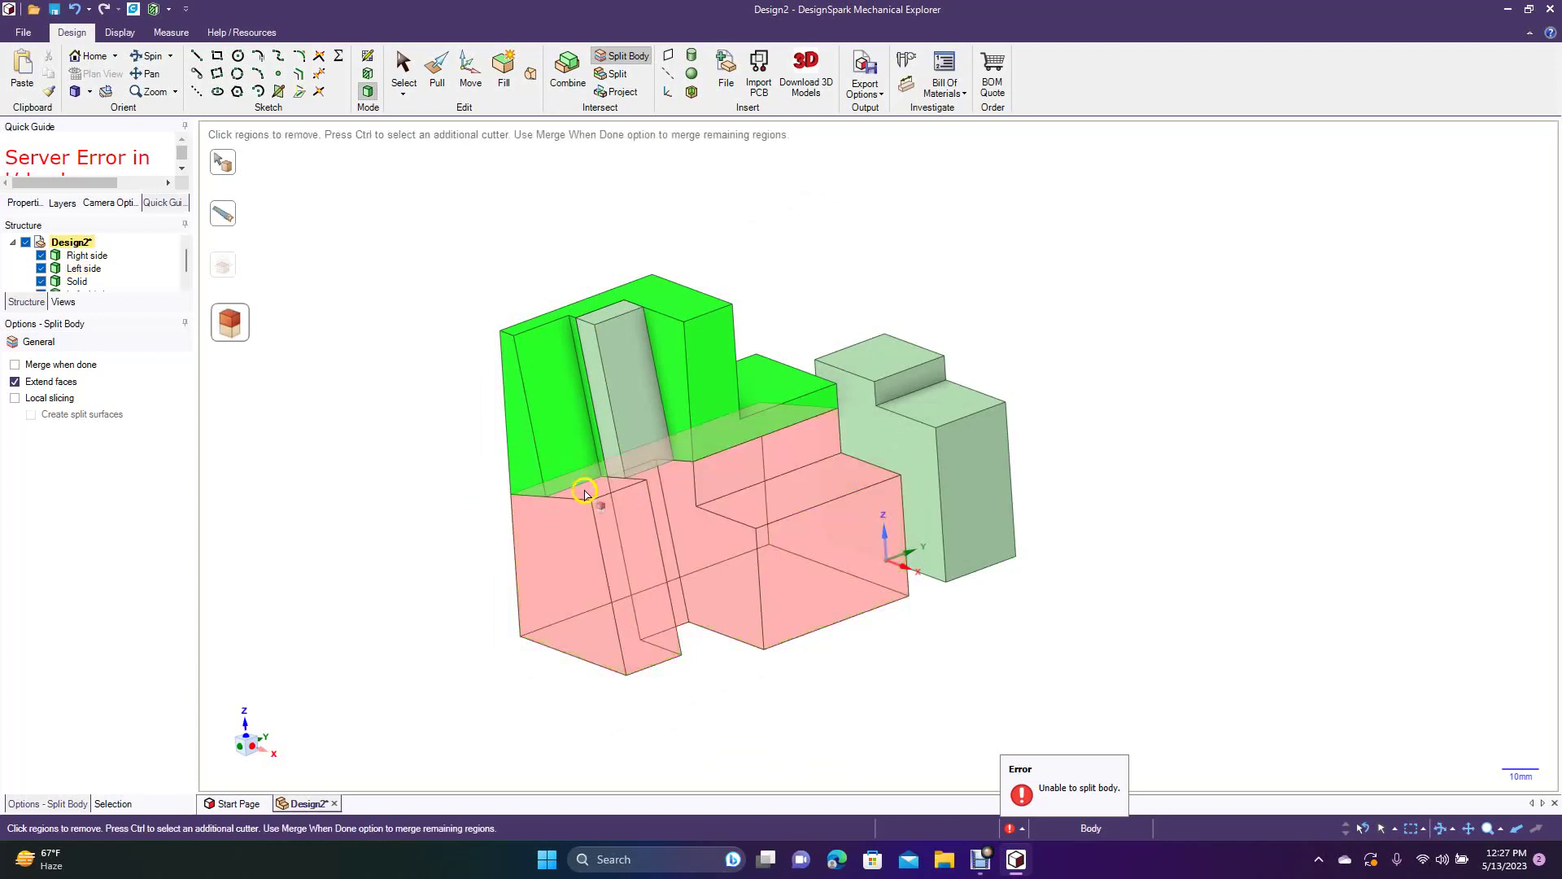
left_click(401, 61)
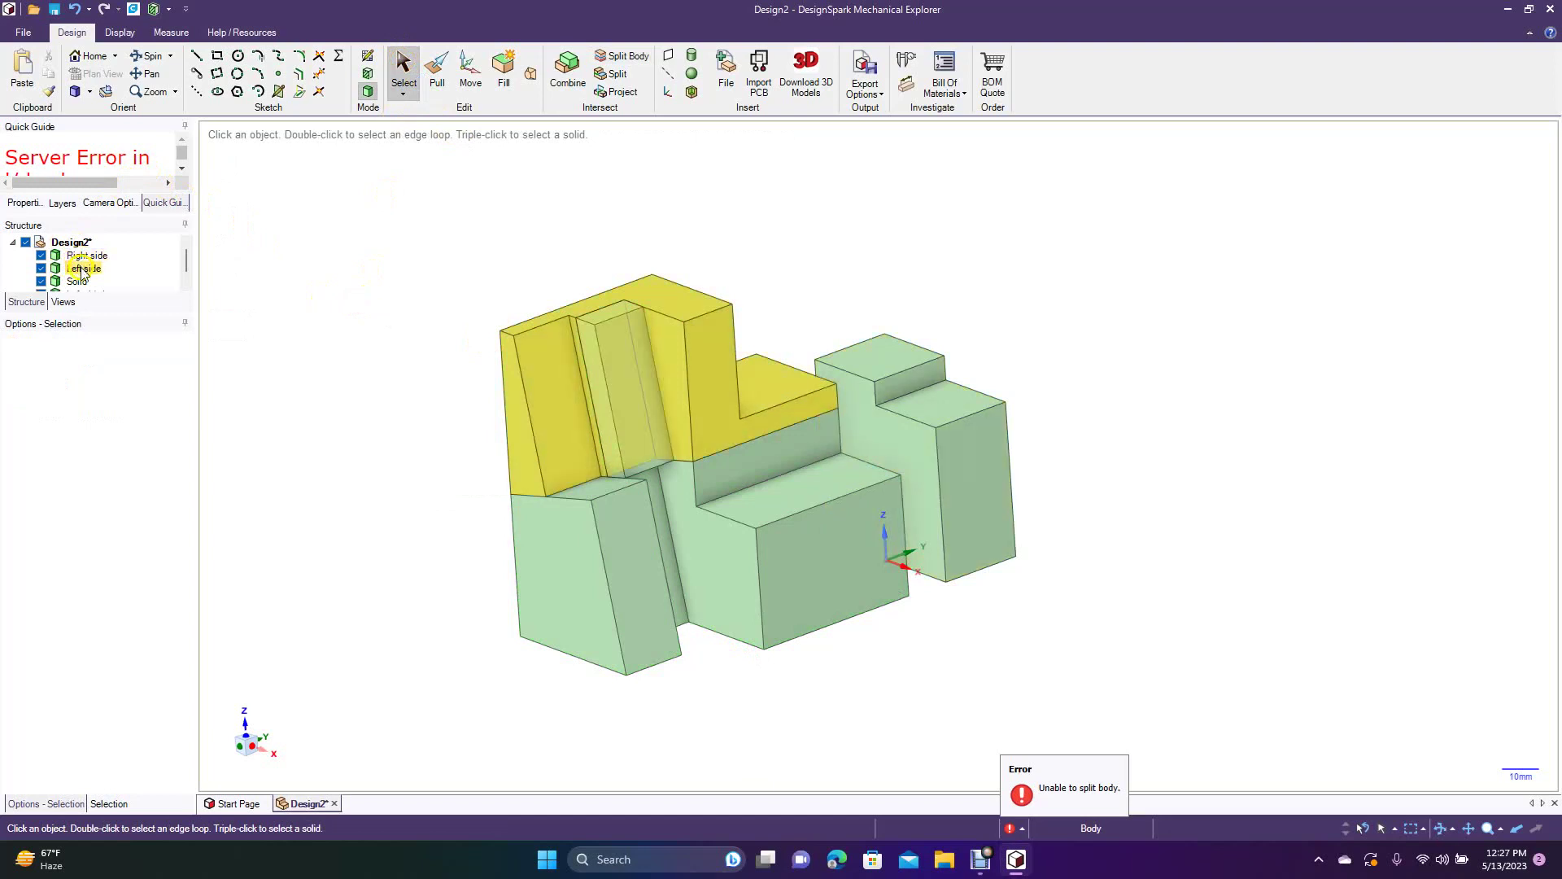
- Move the lower piece of the split Left side body downward along Z, away from the upper piece
left_click(188, 260)
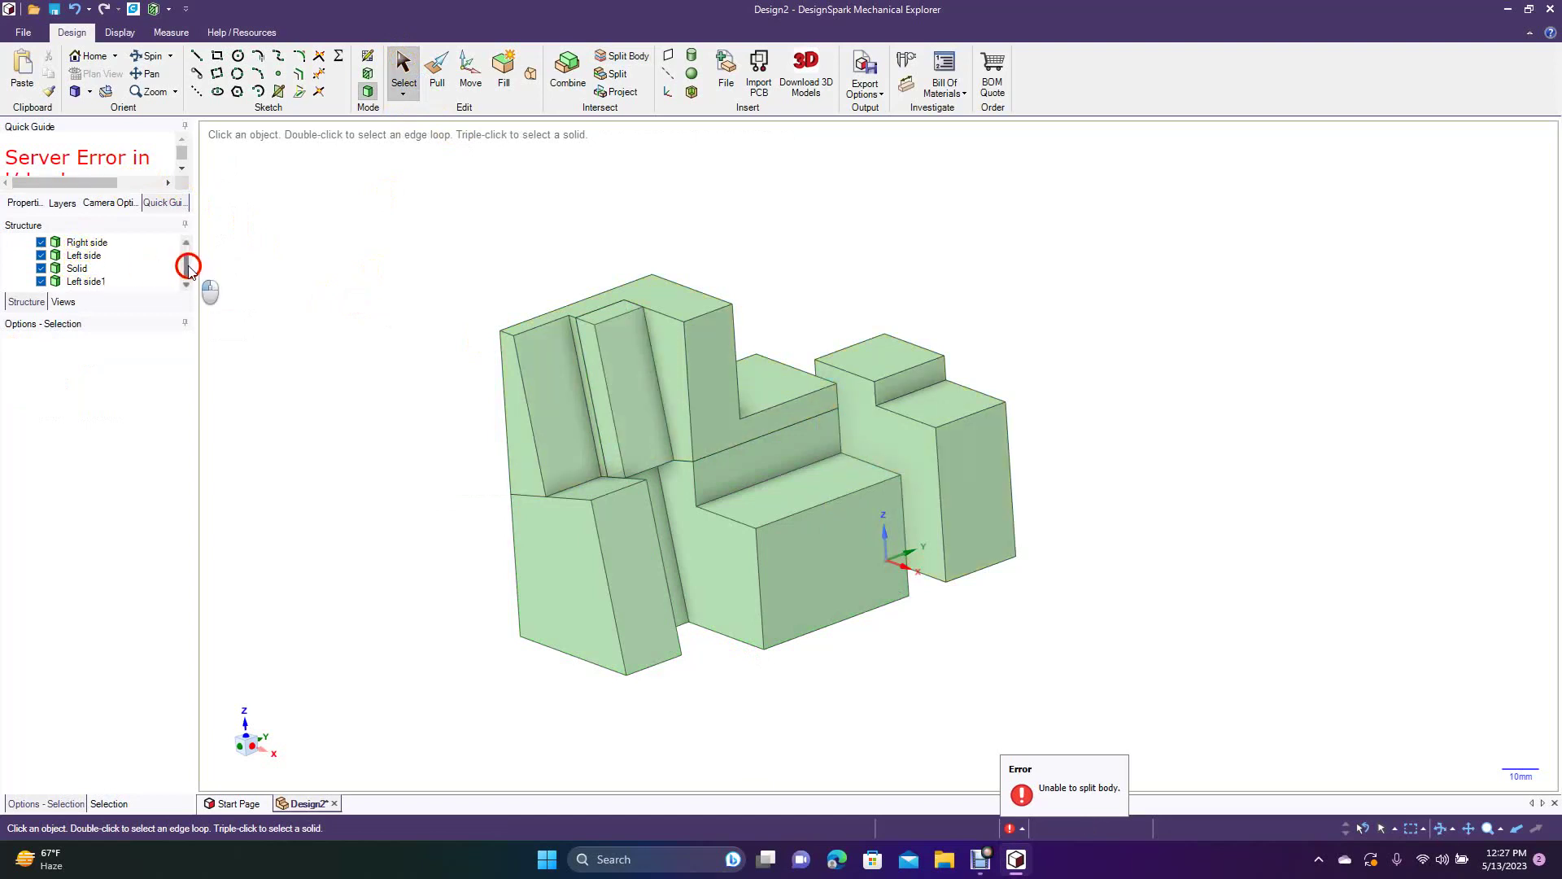
left_click(100, 281)
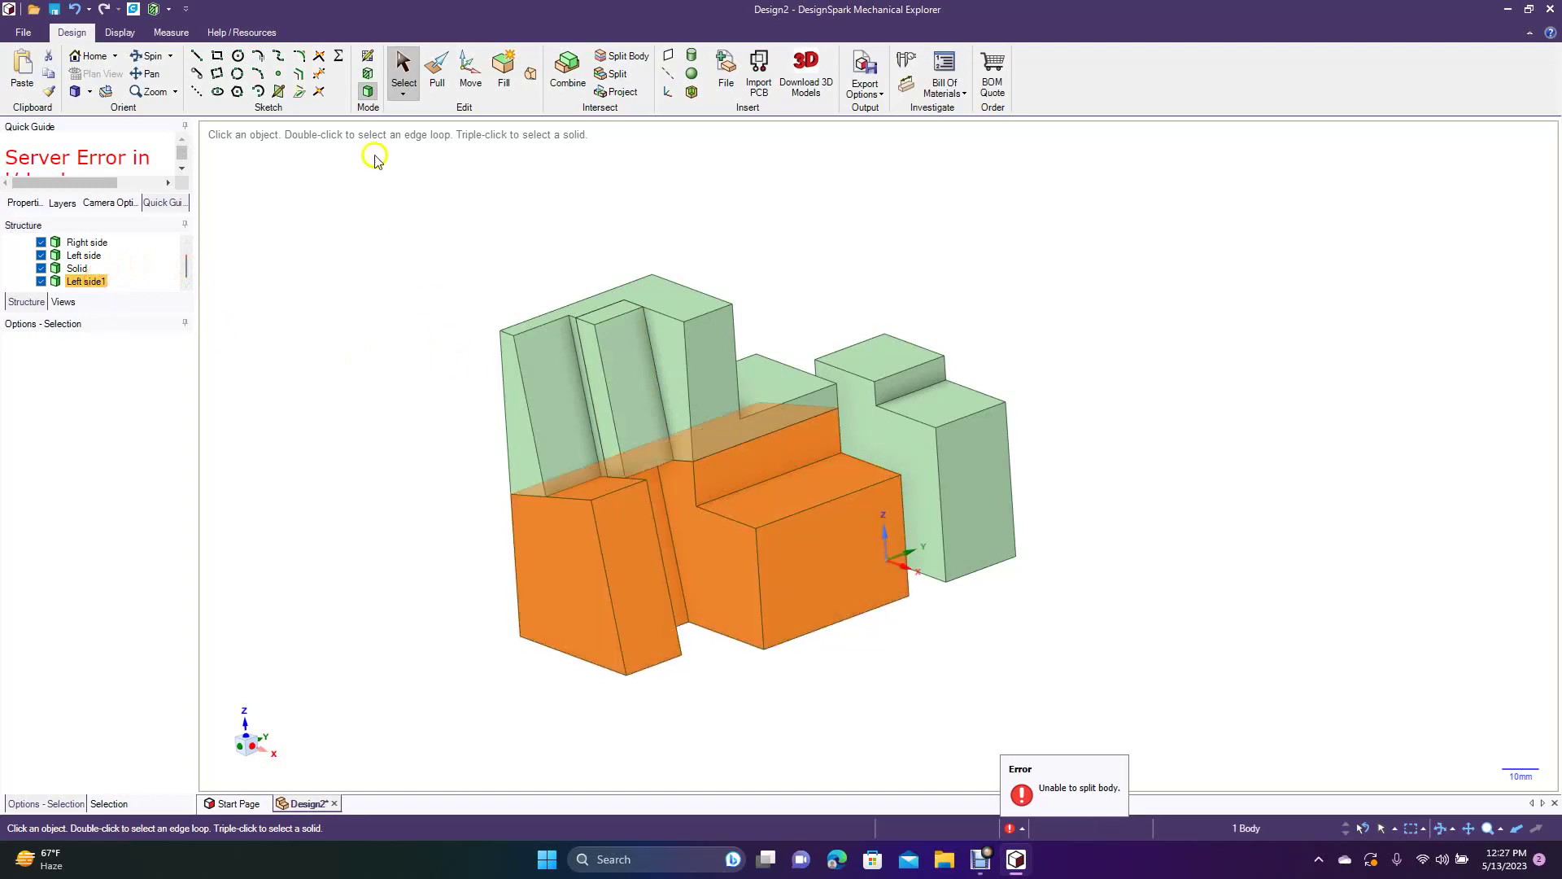
left_click(470, 73)
left_click_drag(715, 453, 325, 497)
left_click(325, 497)
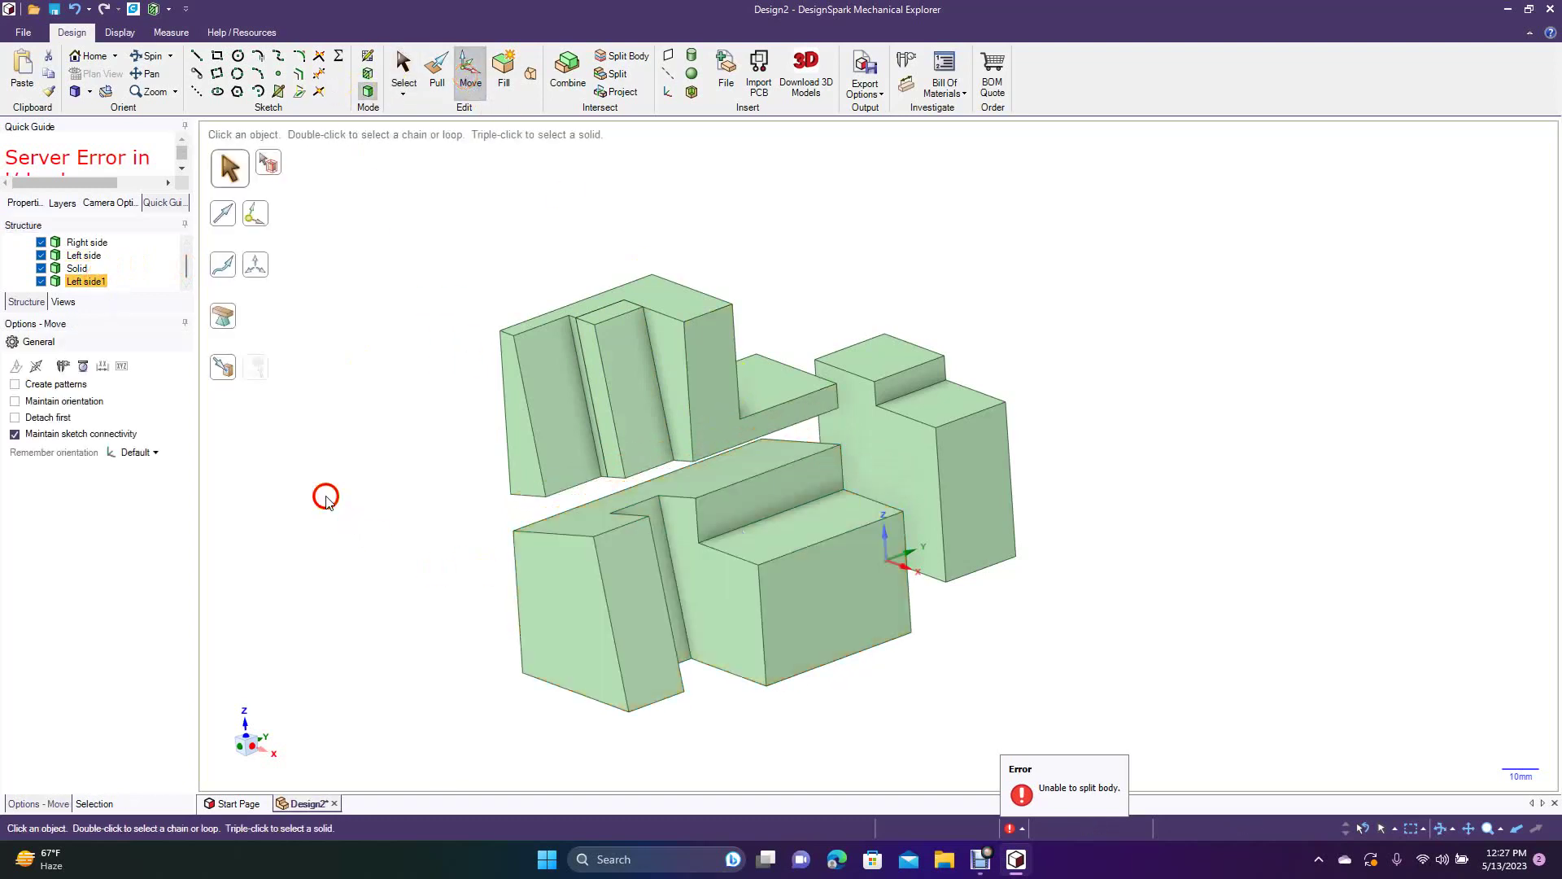
left_click(149, 56)
left_click_drag(407, 568, 364, 582)
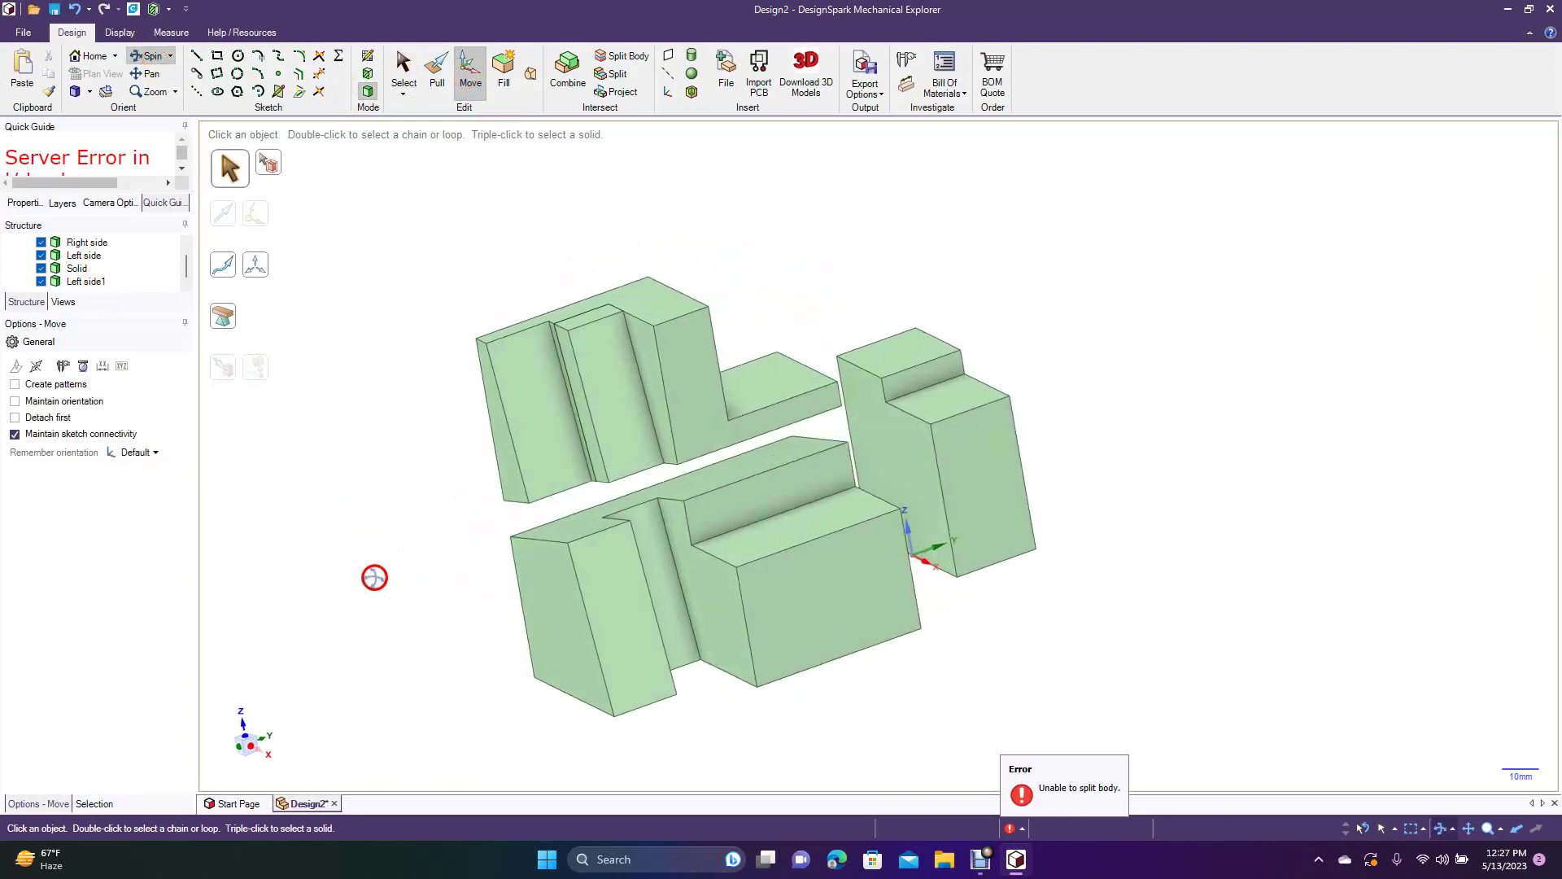
mouse_move(276, 436)
left_mouse_down()
mouse_move(331, 445)
mouse_move(325, 420)
mouse_move(293, 449)
mouse_move(265, 447)
mouse_move(290, 416)
mouse_move(303, 435)
left_mouse_up()
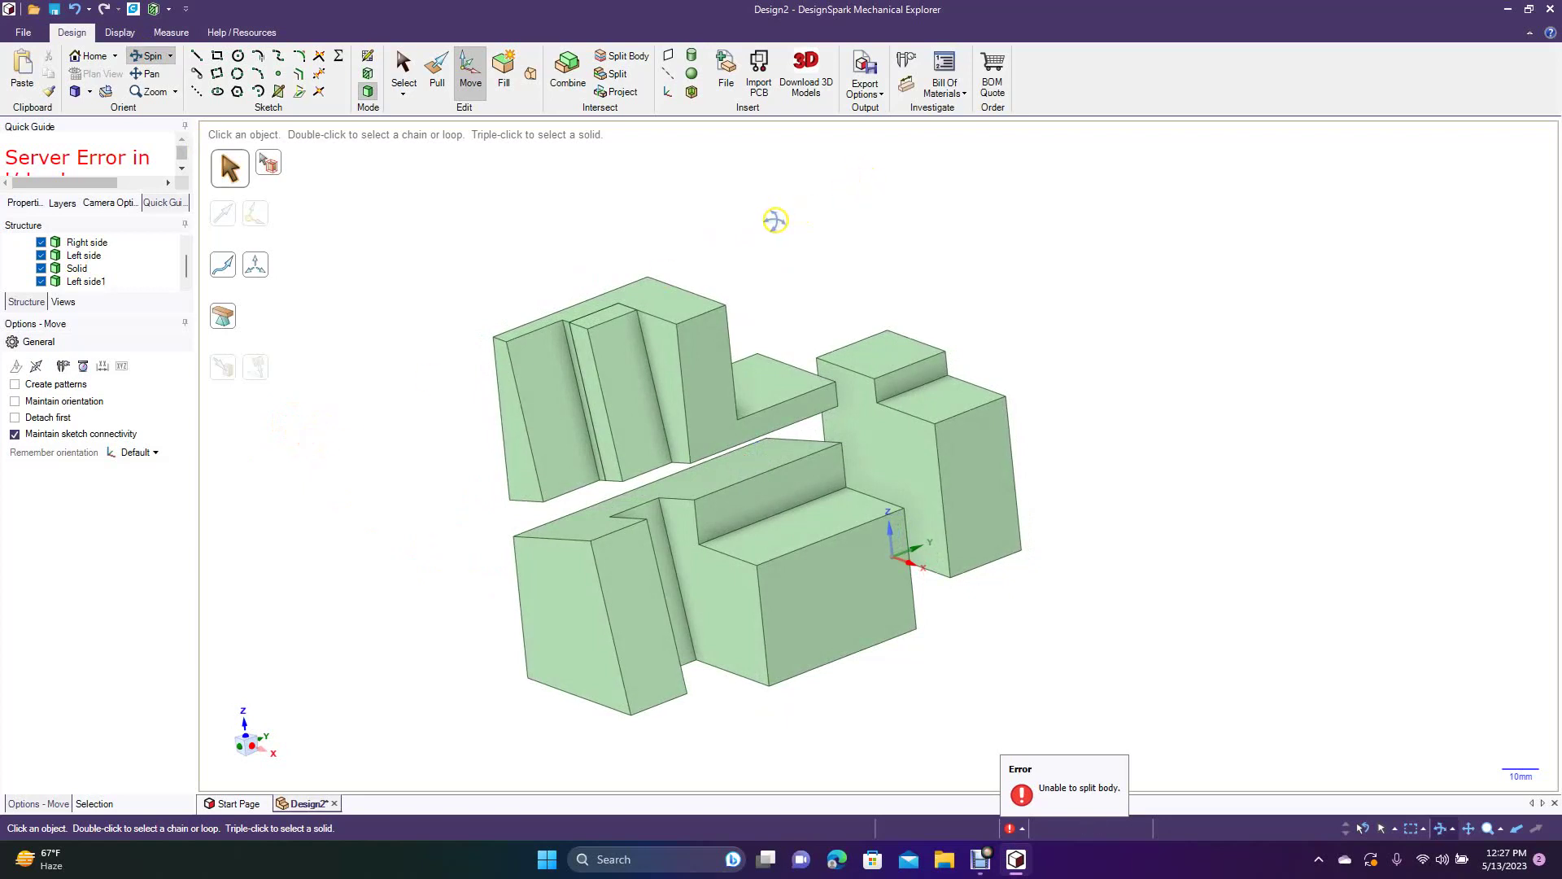